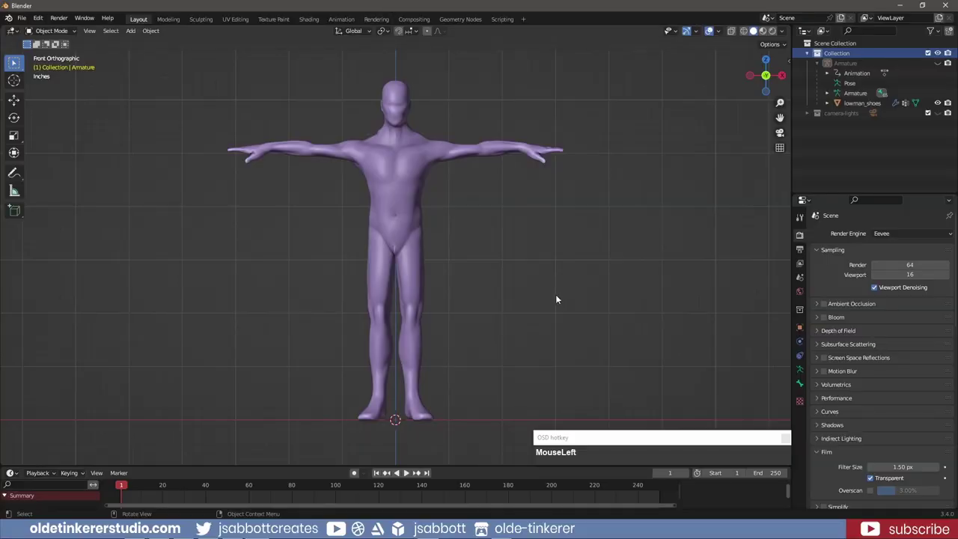
Add a mesh plane at the figure's feet and rotate it 90 degrees about the X axis so it stands upright
key("shift+a")
mouse_move(555, 295)
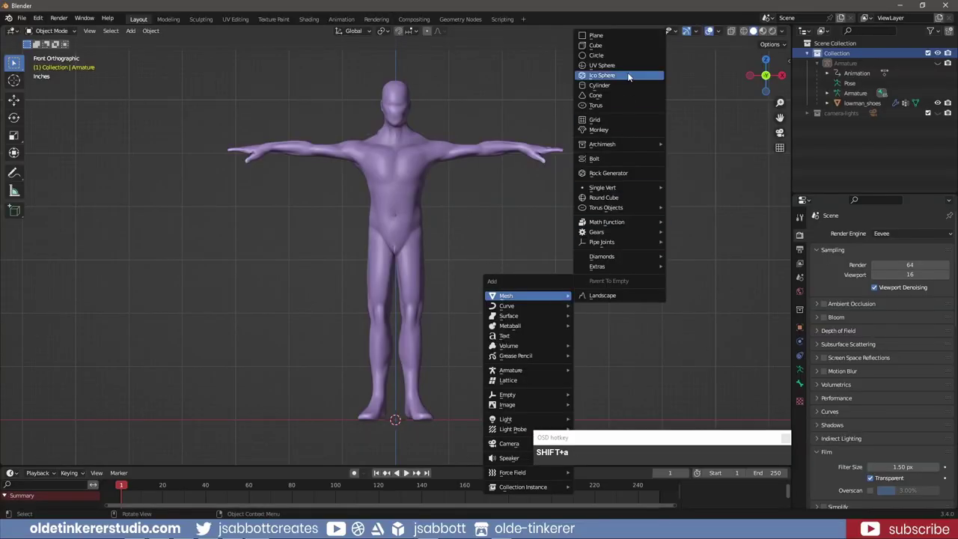
left_click(625, 37)
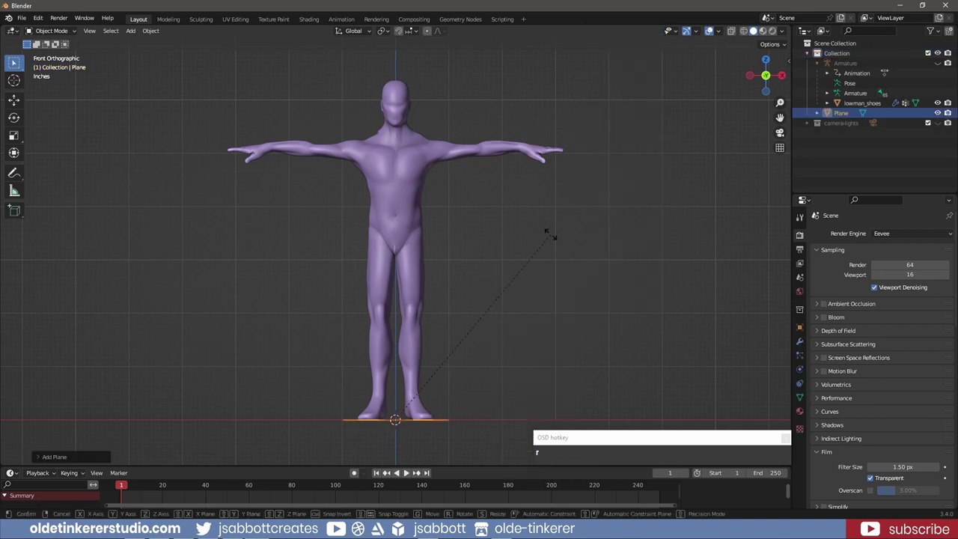
type("rx")
type("90")
key("Return")
key("KP_0")
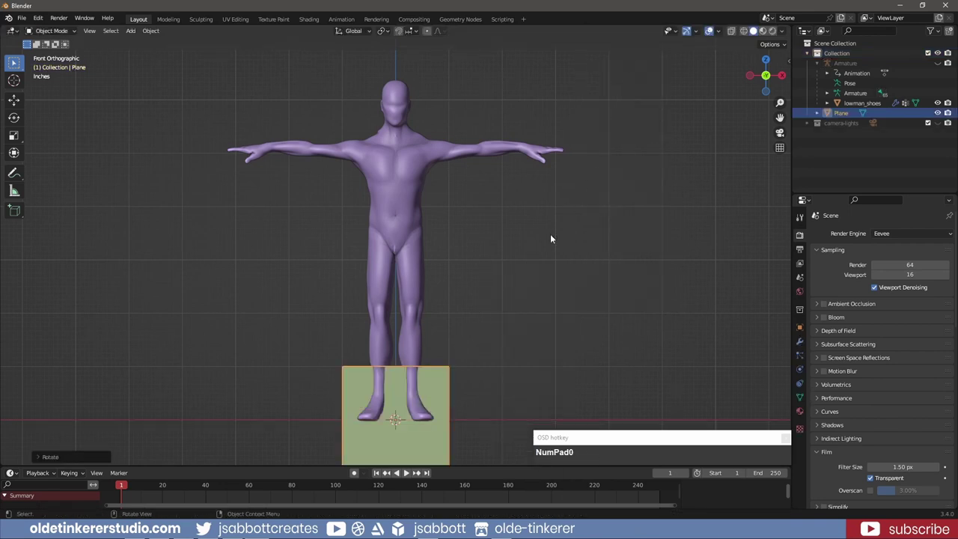
In Edit Mode, raise the plane's geometry about 4.3 ft along Z to the height of the figure's torso
key("Tab")
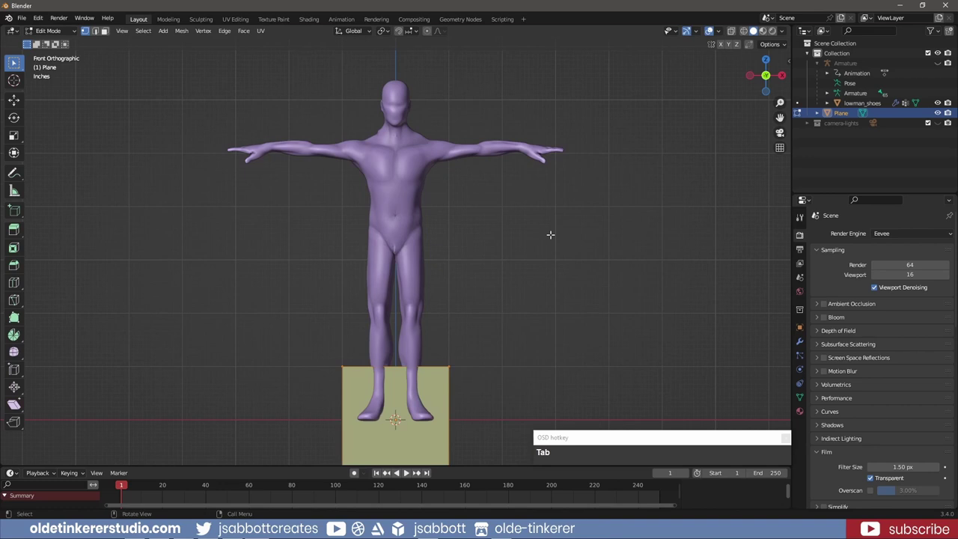
key("KP_3")
key("g")
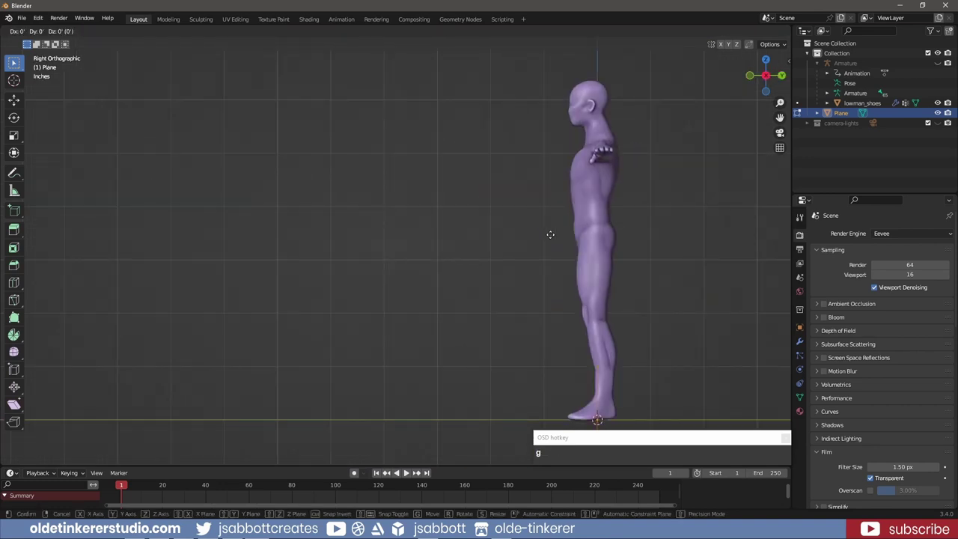
key("z")
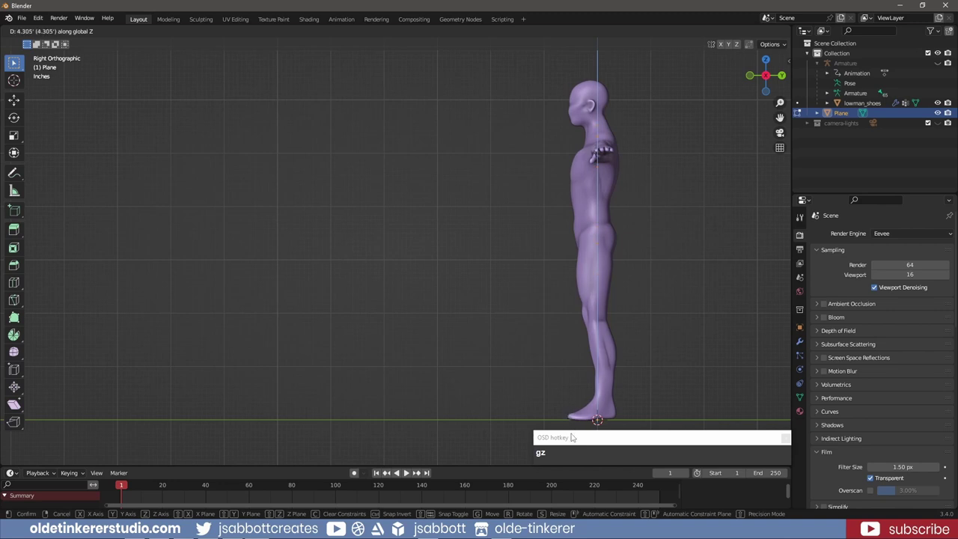
left_click(586, 437)
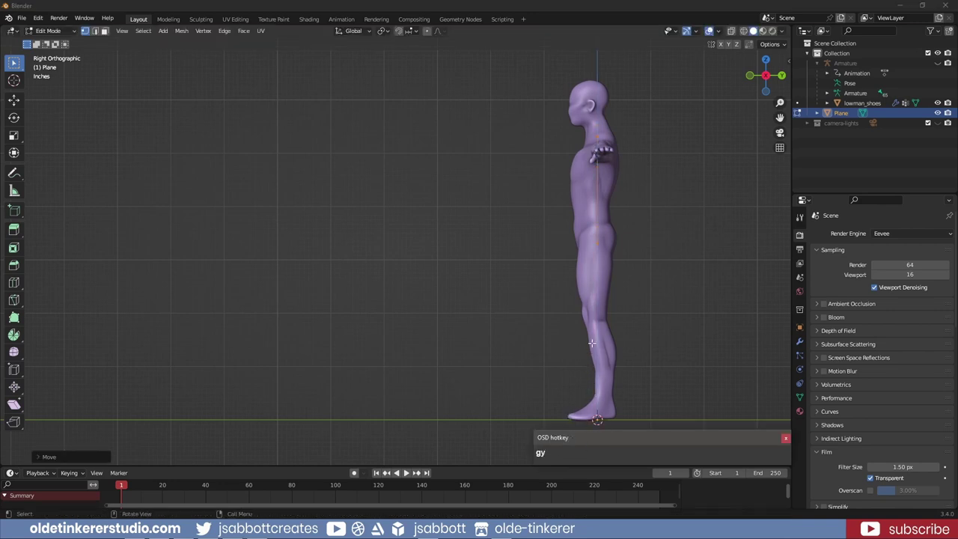
Move the whole plane about 0.66 ft along negative Y so it sits in front of the figure's chest
left_click(634, 322)
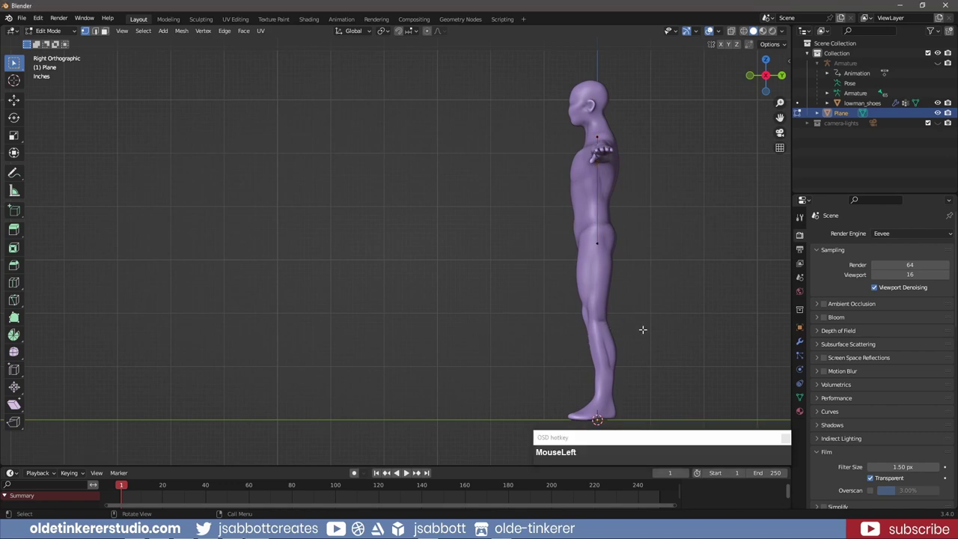
key("a")
key("g")
key("y")
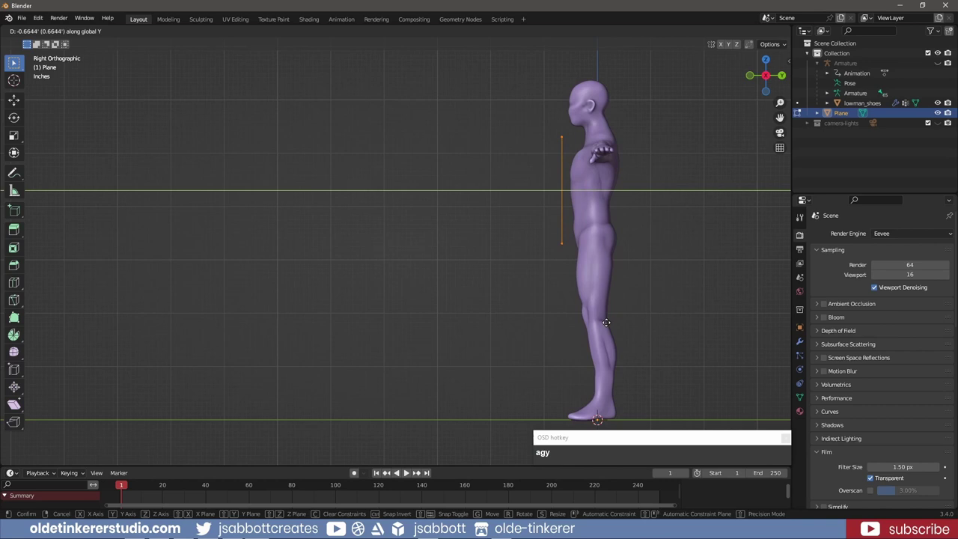
left_click(605, 322)
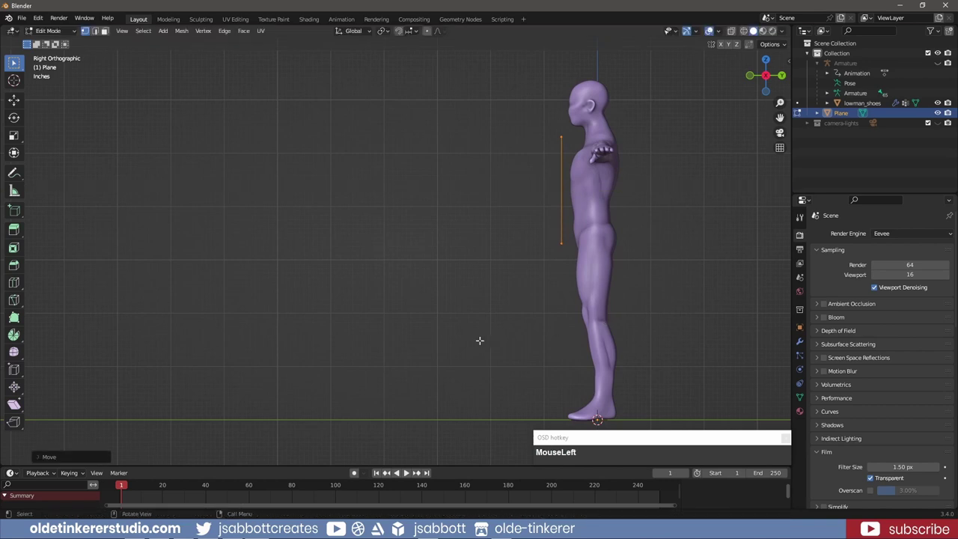
Show the model in wireframe and lower the plane's bottom edge along Z to the figure's knees
key("KP_1")
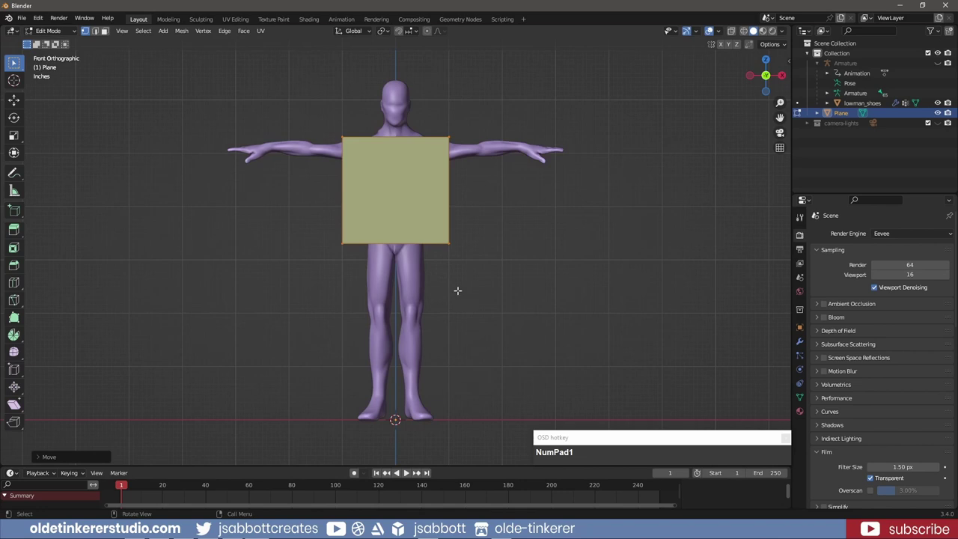
left_click(743, 31)
left_click_drag(322, 230, 499, 267)
key("g")
key("z")
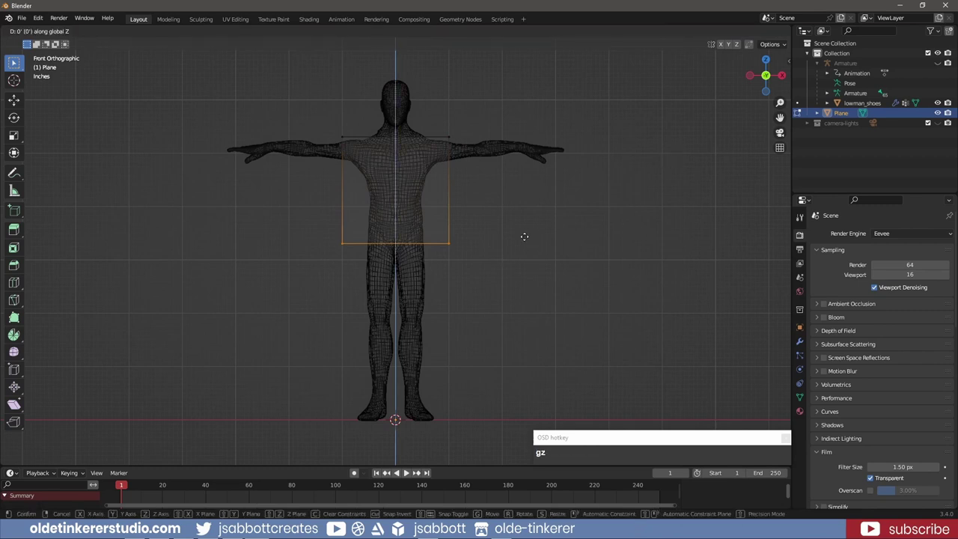
left_click(525, 318)
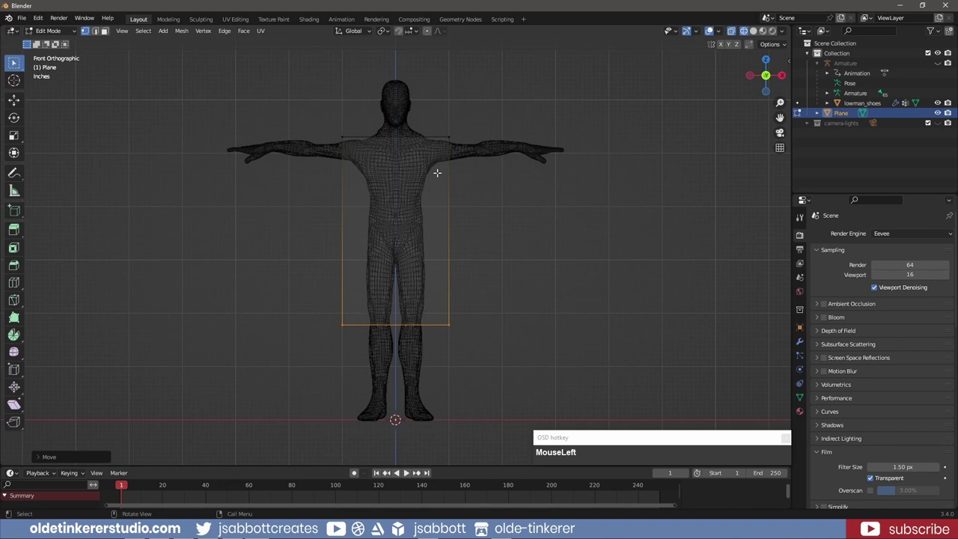
Raise the plane's top edge slightly along Z, about 0.05 ft, to just above the shoulders
left_click_drag(338, 127, 452, 138)
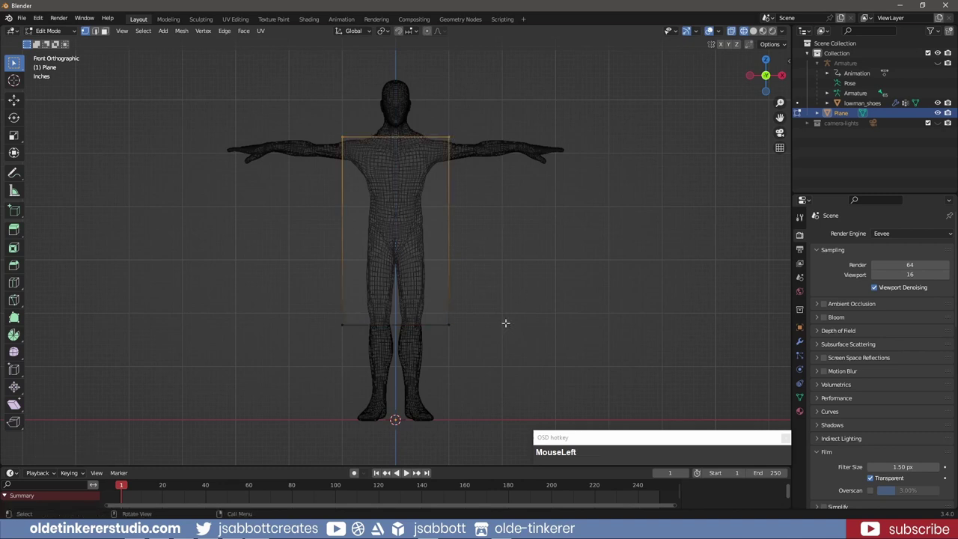
key("g")
key("z")
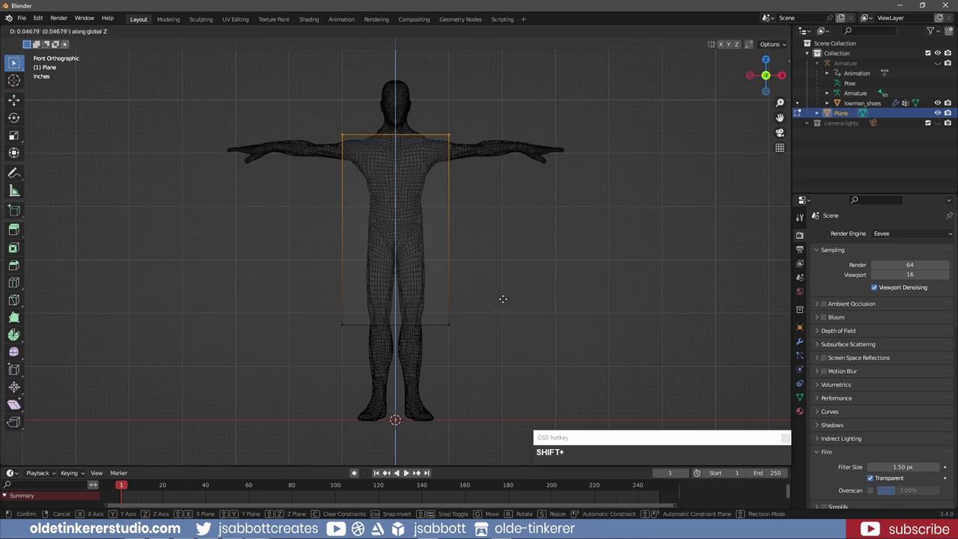
left_click(502, 296, "shift")
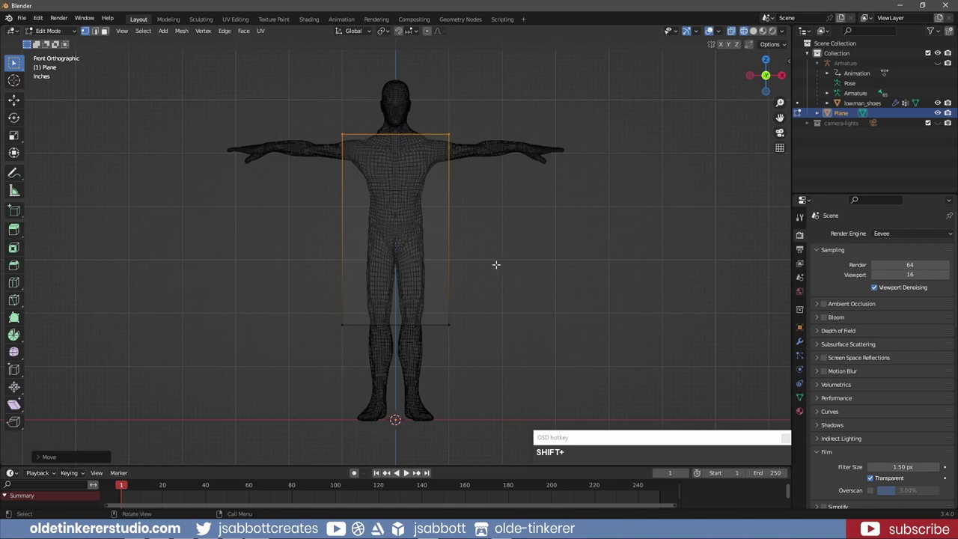
Scale the whole plane along X so it extends past both shoulders onto the upper arms
key("a")
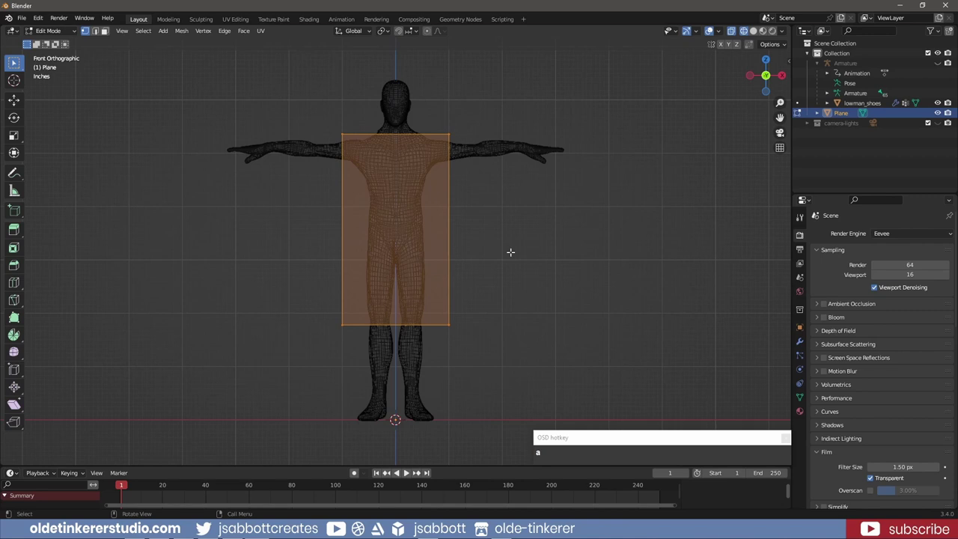
key("s")
key("x")
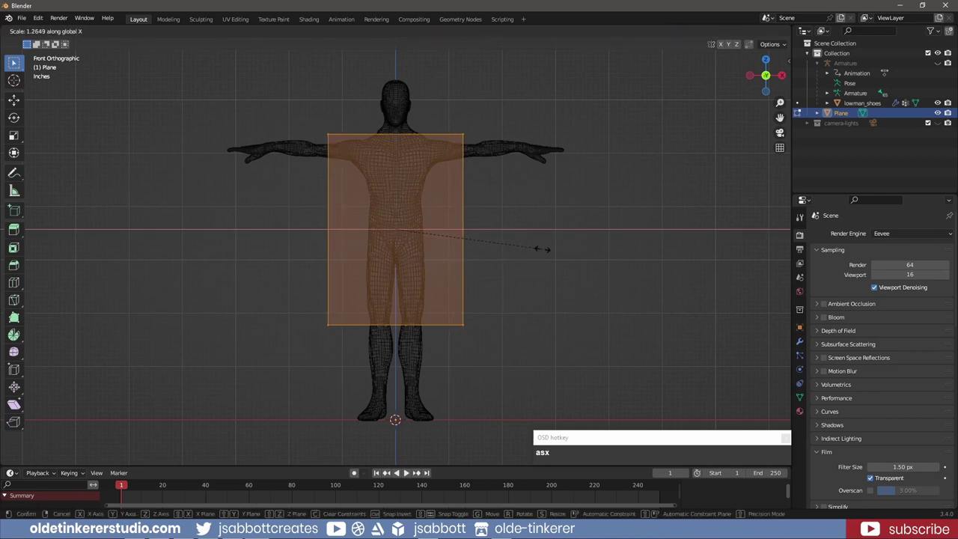
left_click(555, 250)
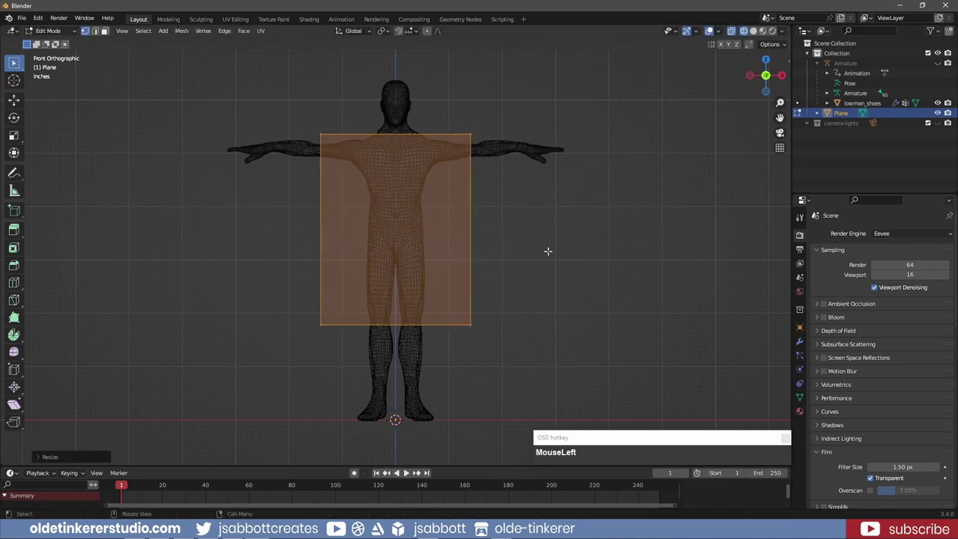
Add a centred vertical loop cut to the plane and delete the outer vertices on the figure's right-arm side
key("ctrl+r")
left_click(382, 326)
left_click(382, 326)
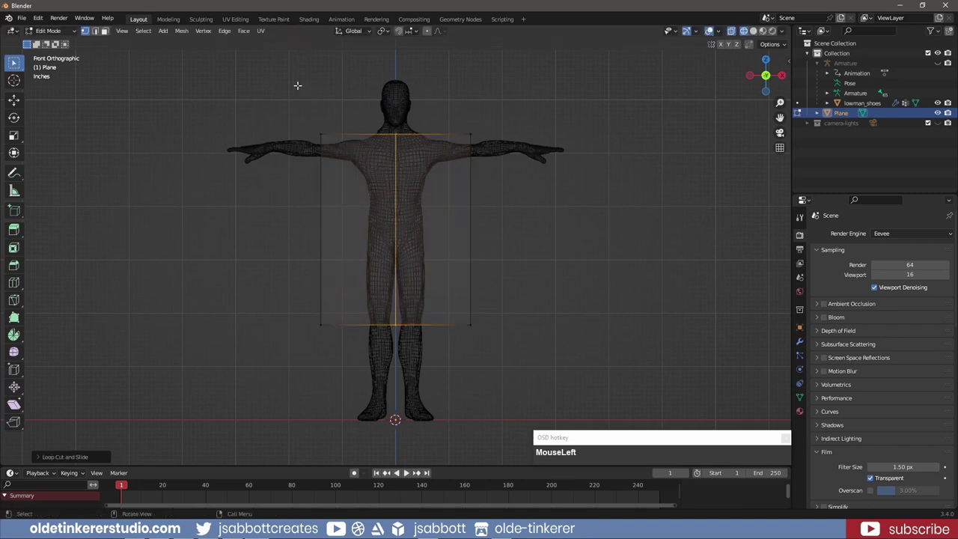
left_click_drag(297, 85, 339, 361)
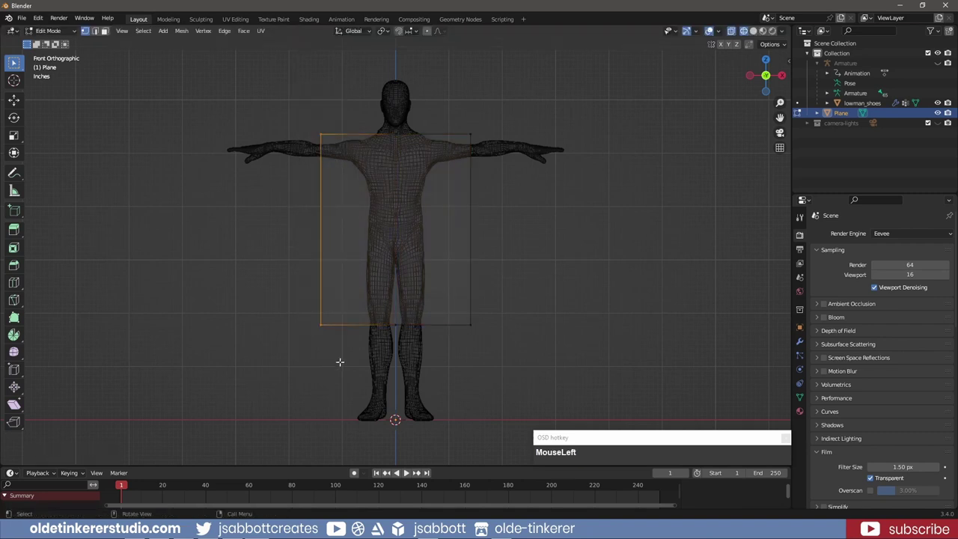
key("x")
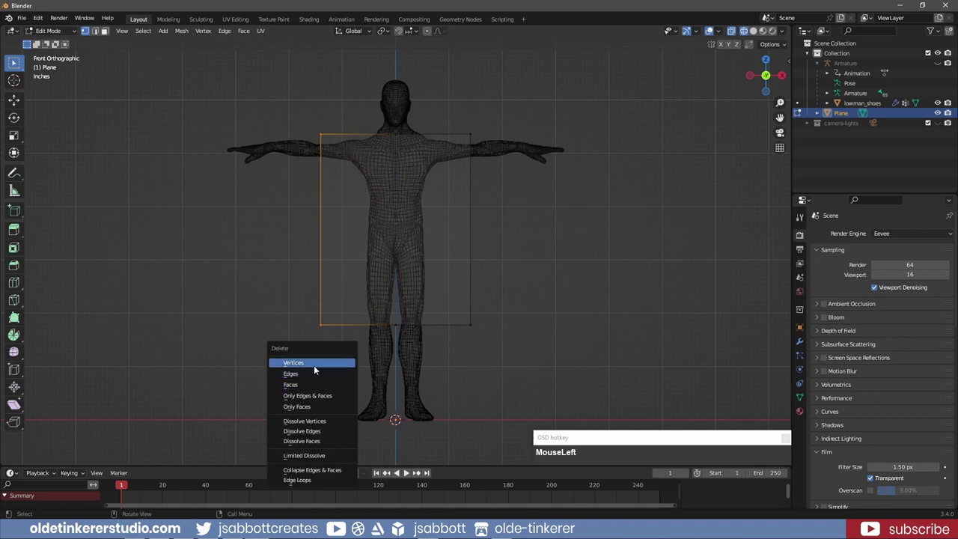
left_click(313, 366)
Add a Mirror modifier on the X axis to the half plane and enable Clipping
key("a")
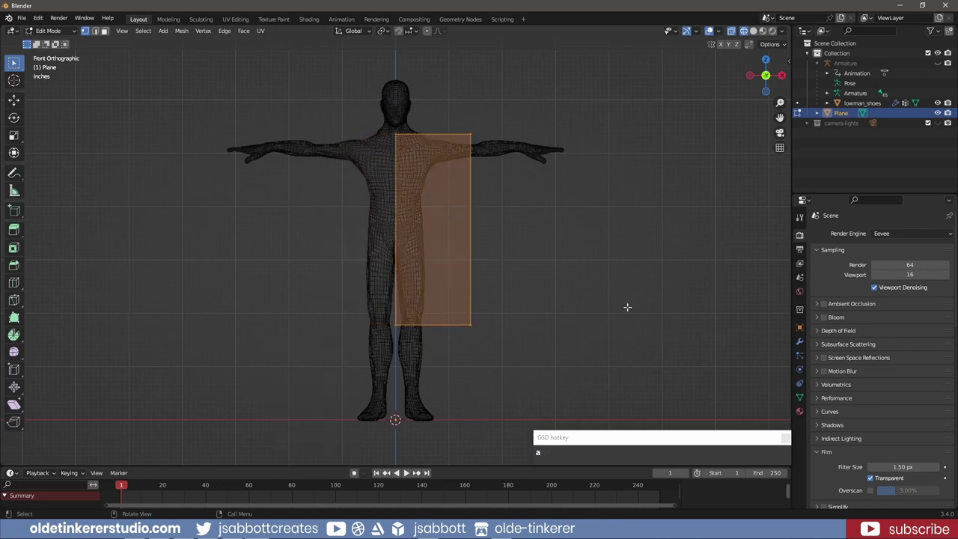
left_click(799, 341)
left_click(846, 233)
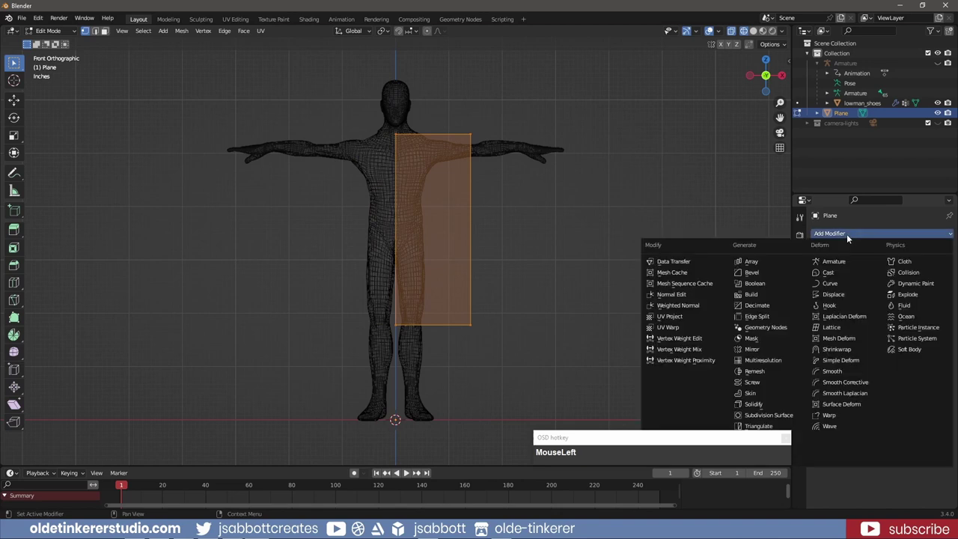
left_click(751, 349)
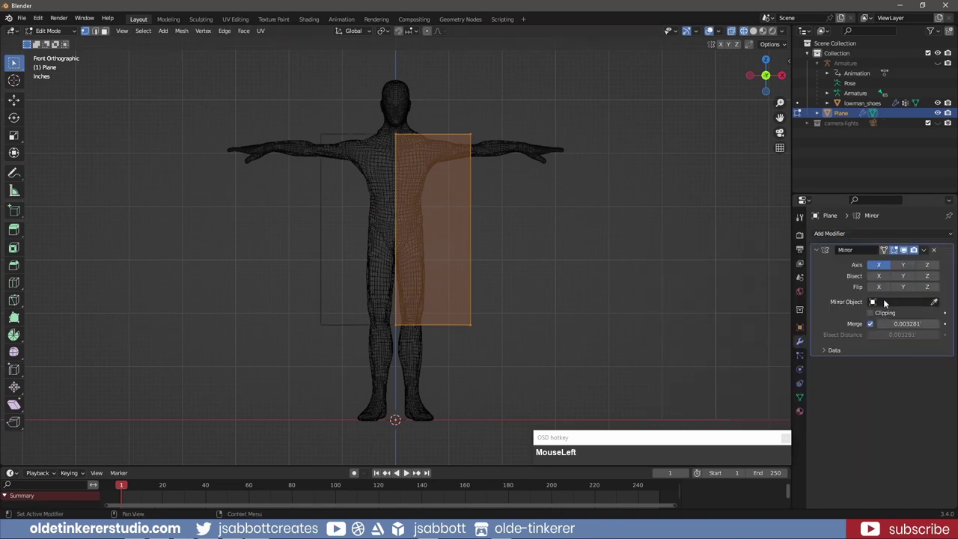
left_click(870, 313)
left_click(817, 249)
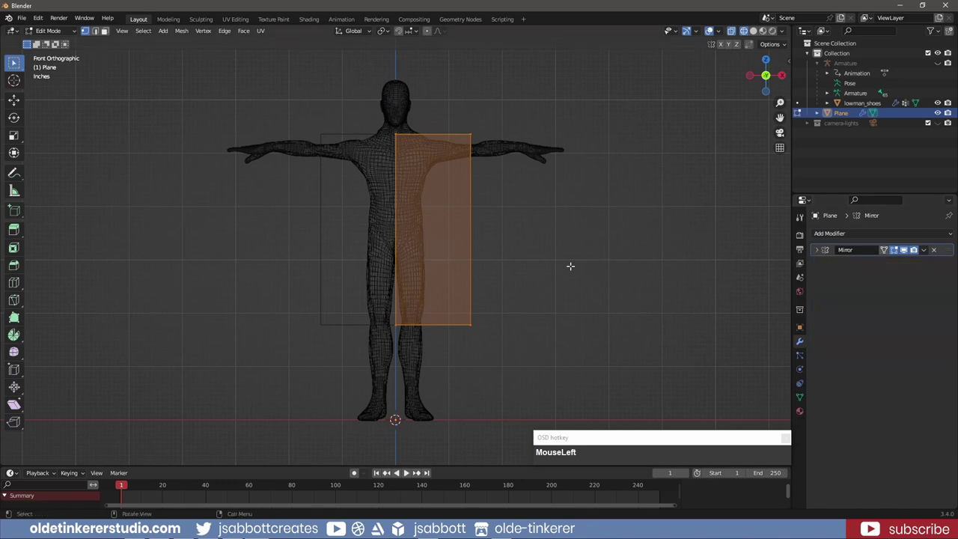
Return to Object Mode and apply all transforms to the plane
key("Tab")
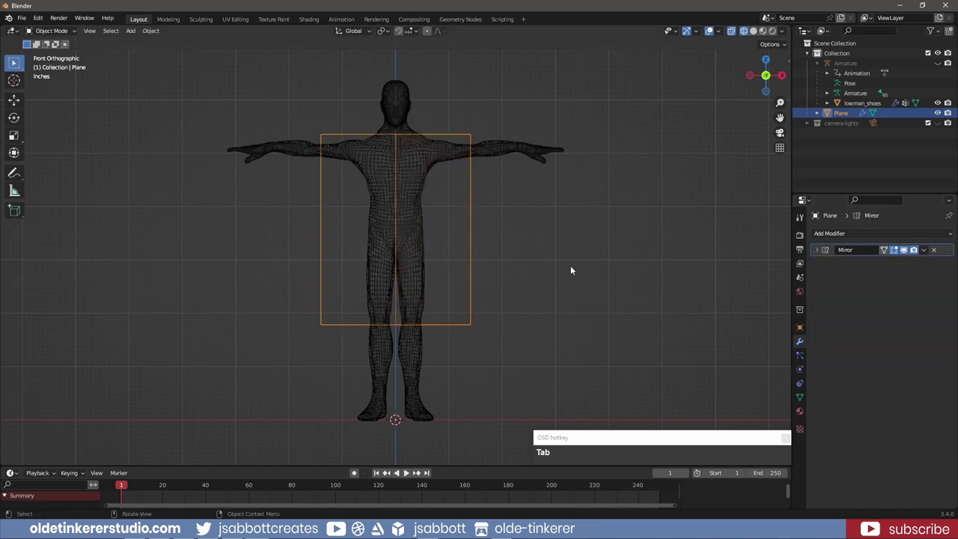
key("ctrl+a")
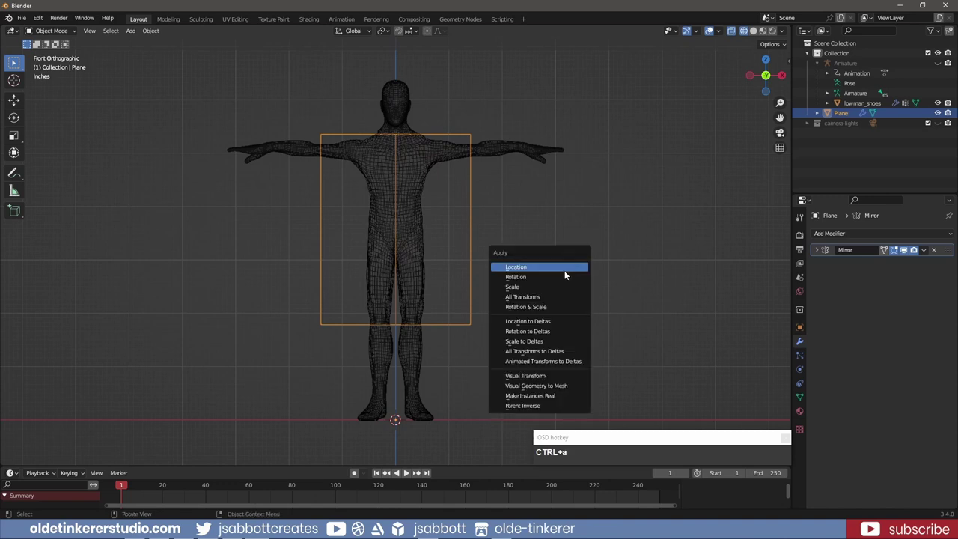
left_click(553, 298)
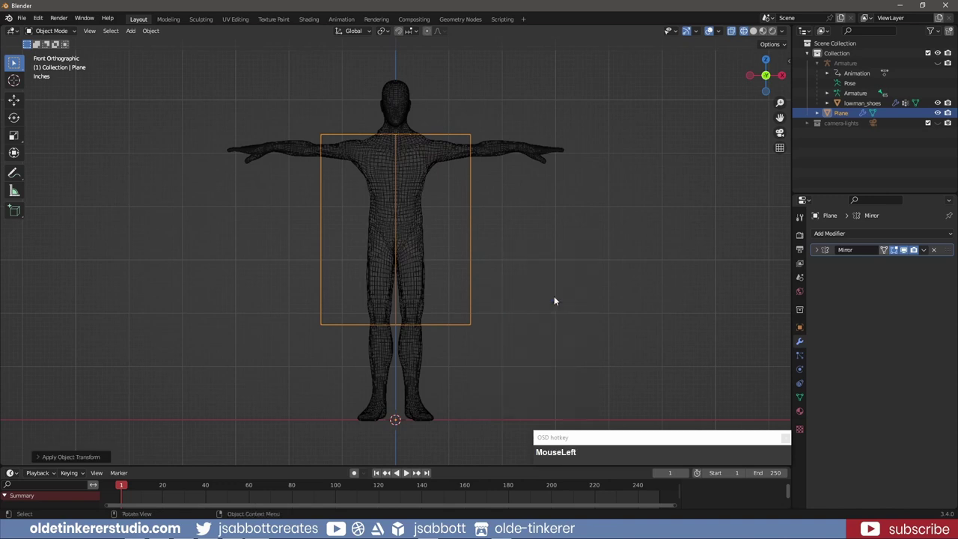
Switch to solid shading in Edit Mode and subdivide the half plane with 36 cuts
key("Tab")
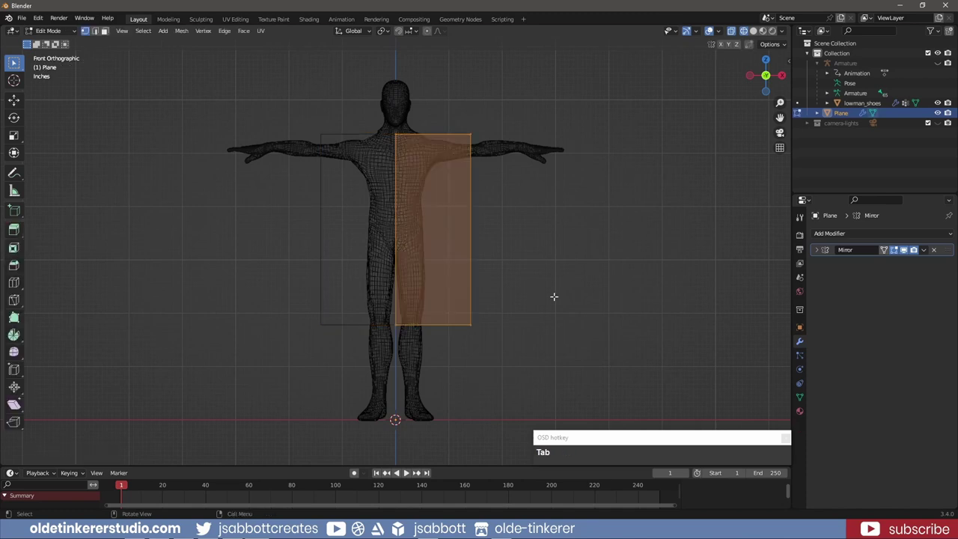
key("z")
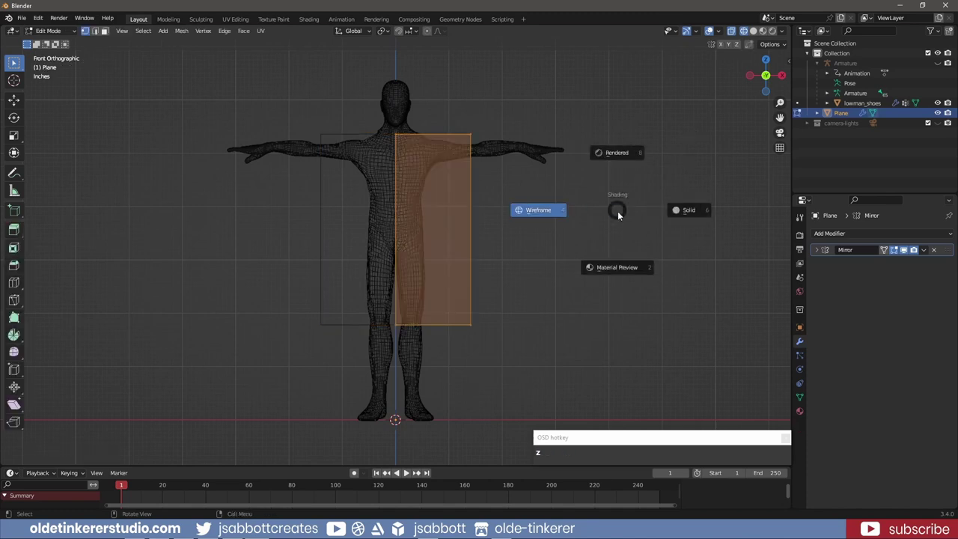
left_click(690, 212)
right_click(428, 228)
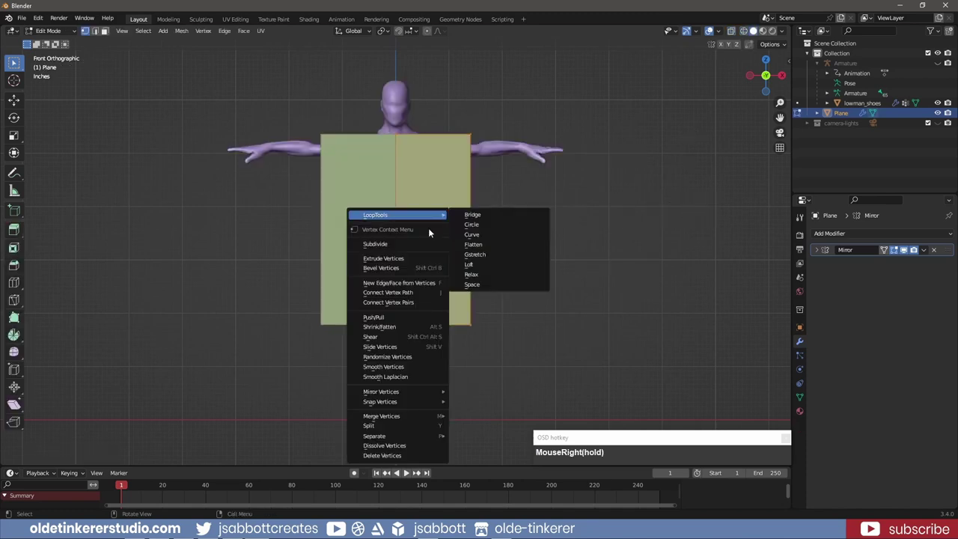
left_click(417, 241)
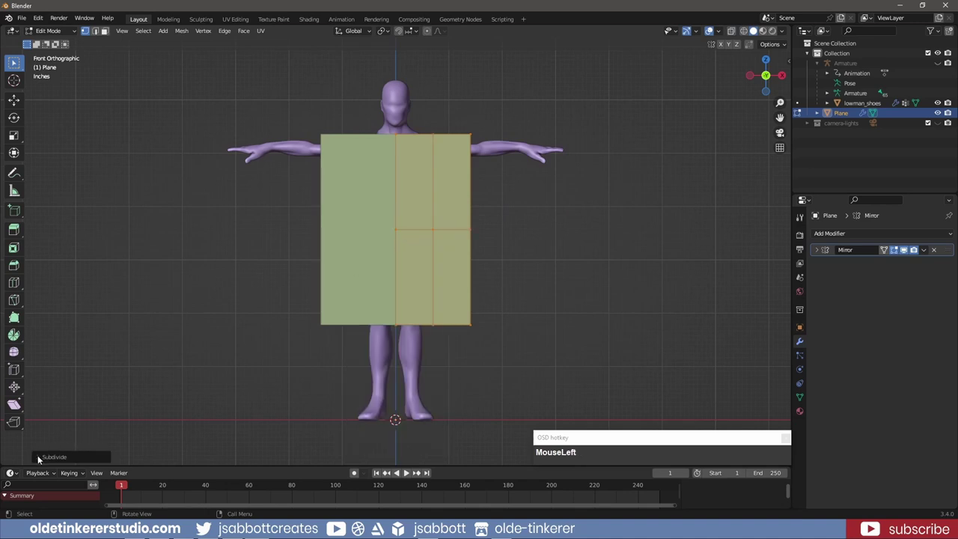
left_click(45, 457)
double_click(118, 389)
type("3")
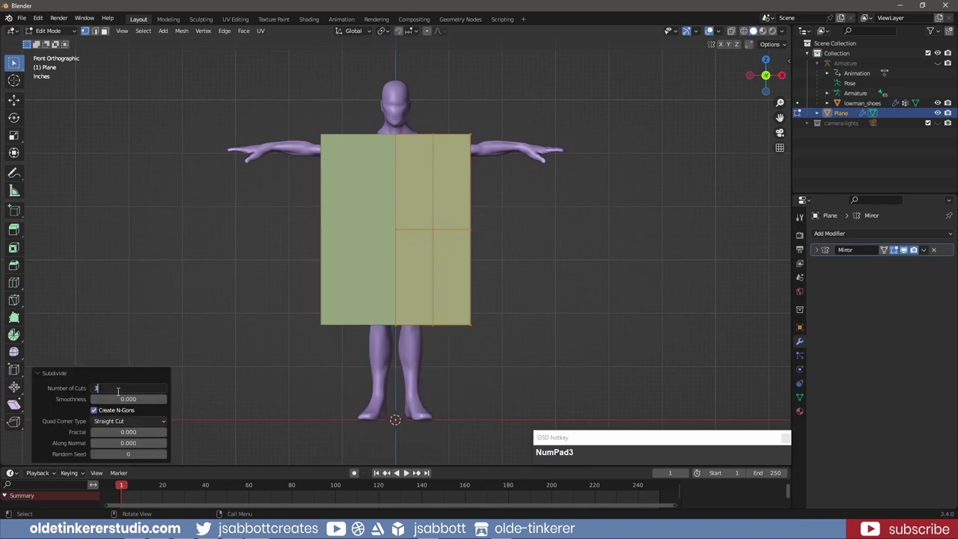
type("6")
key("Return")
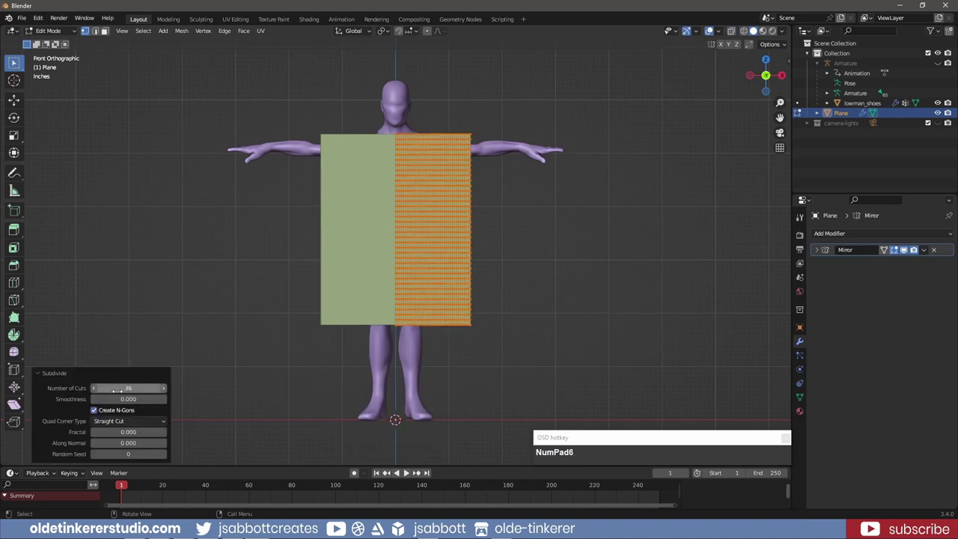
In wireframe view with face selection, delete the plane's outer faces below the sleeve to form a T-shaped tunic outline
left_click(36, 374)
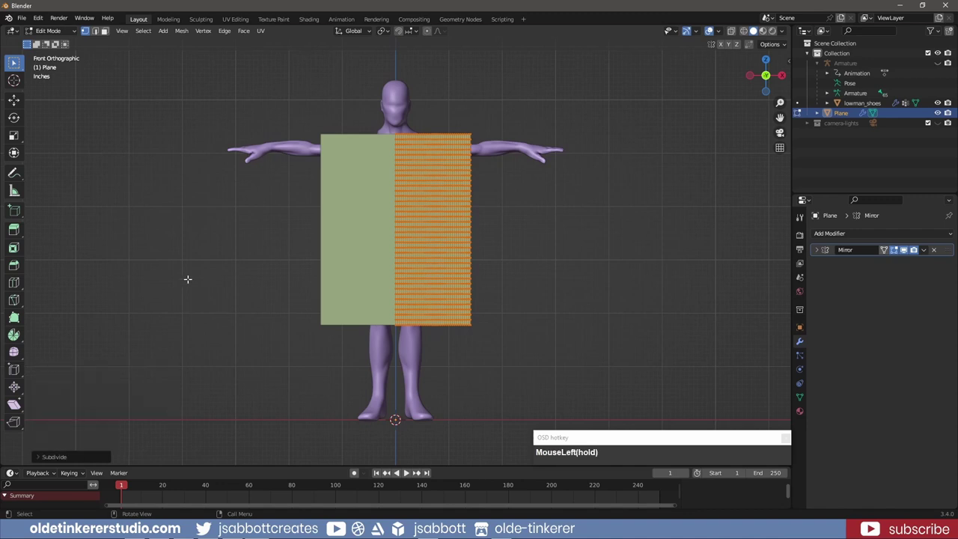
key("z")
left_click(124, 280)
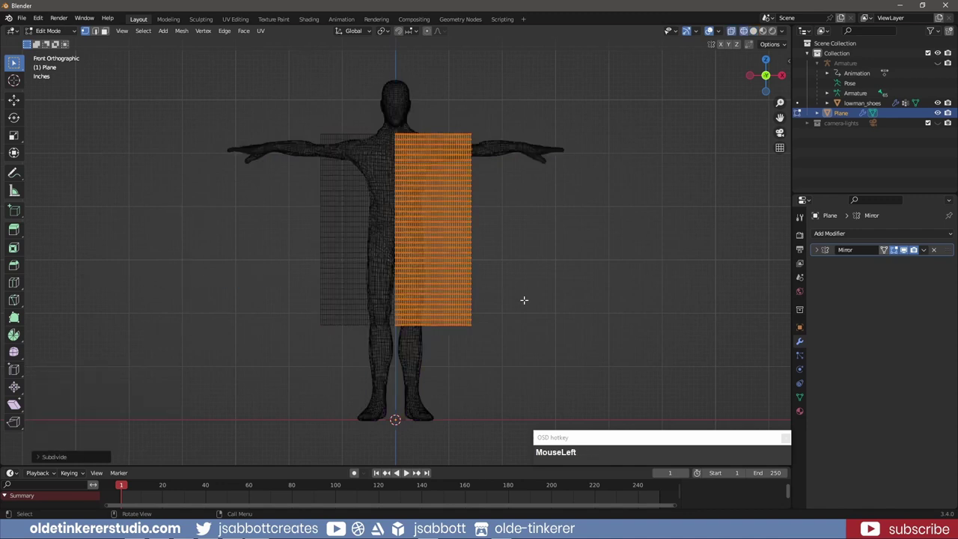
key("3")
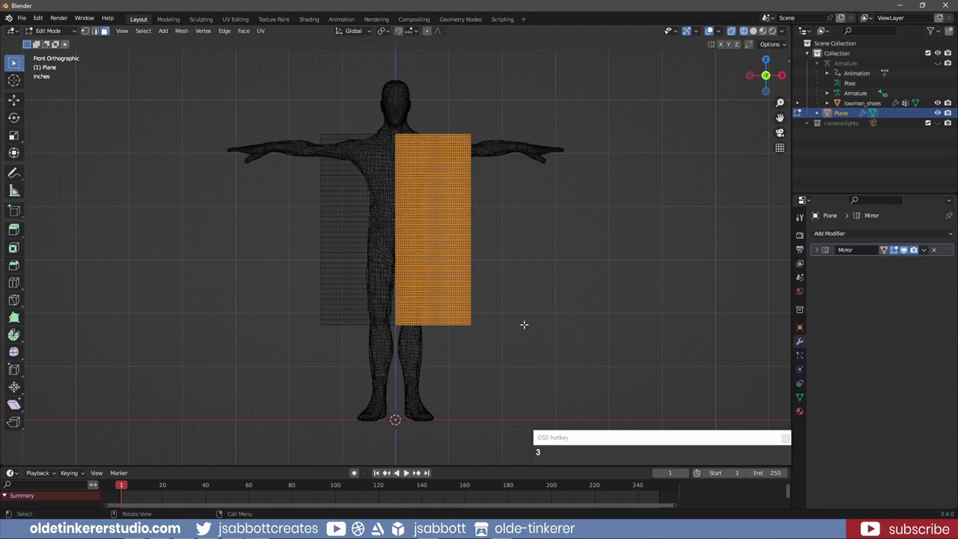
scroll(532, 327, "up", 1)
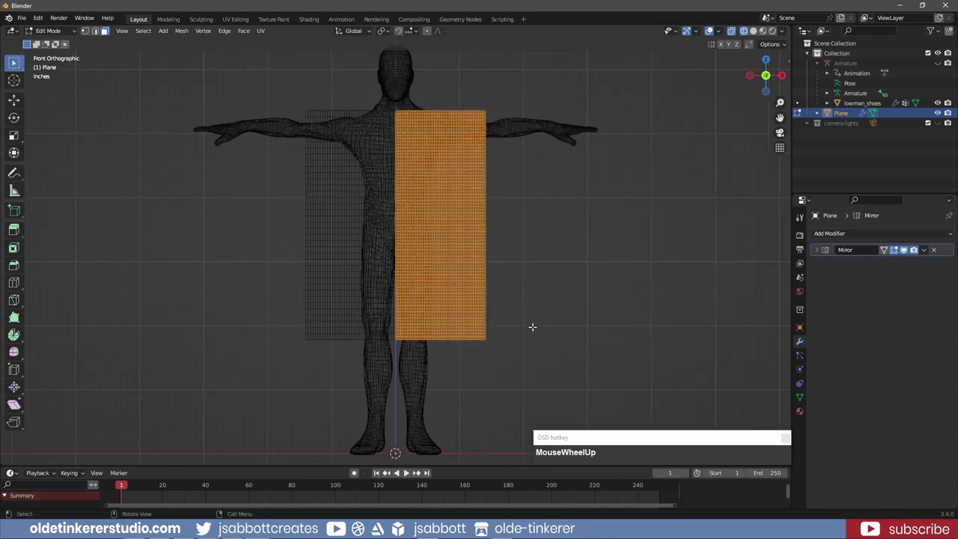
scroll(532, 327, "up", 1)
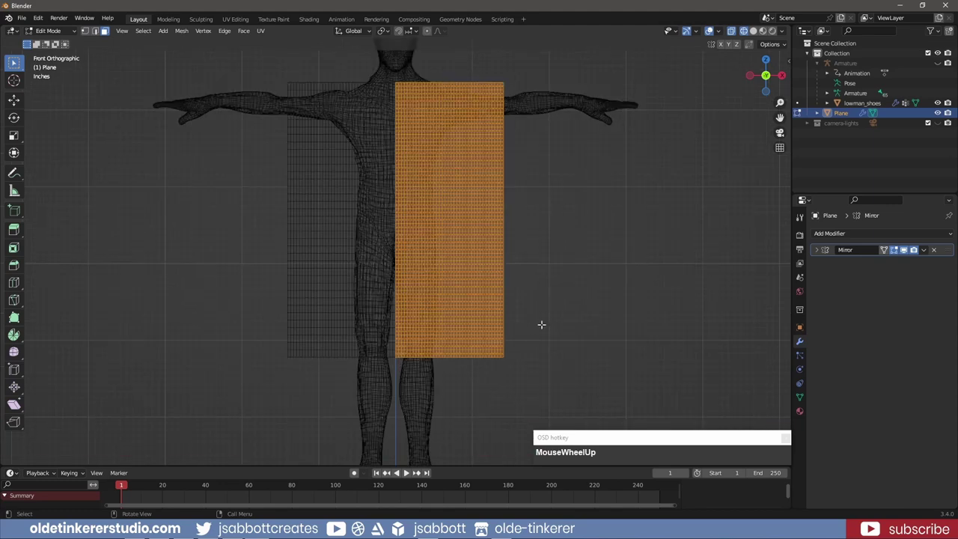
left_click(528, 343)
left_click_drag(515, 381, 457, 147)
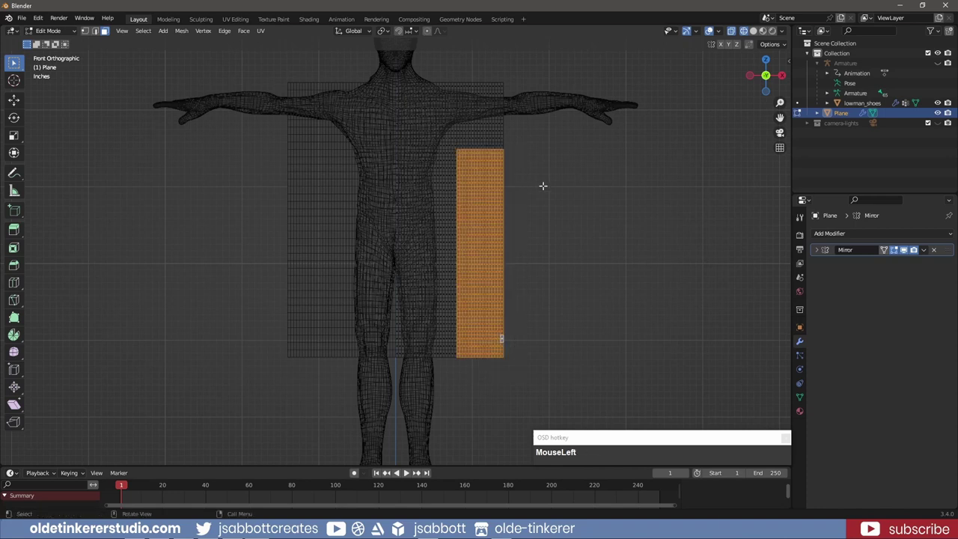
key("x")
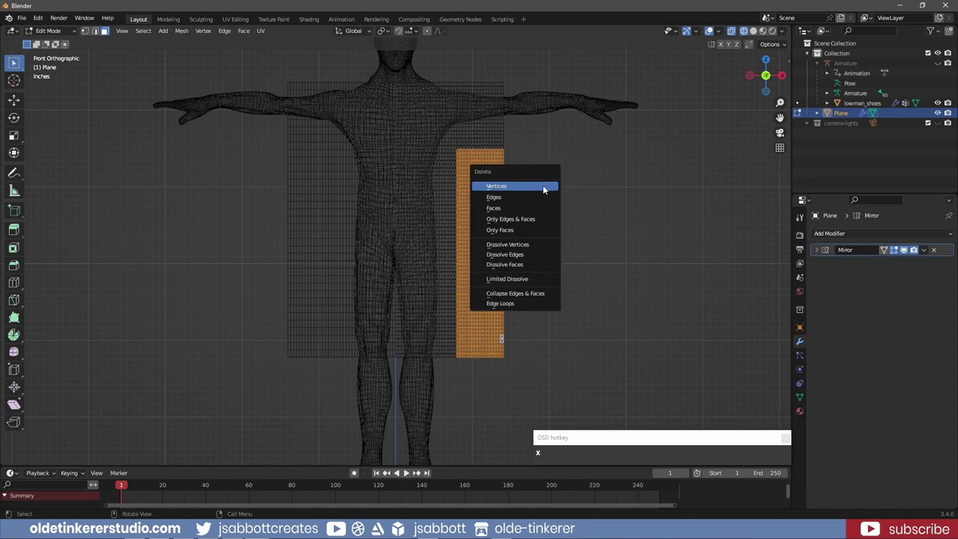
left_click(535, 209)
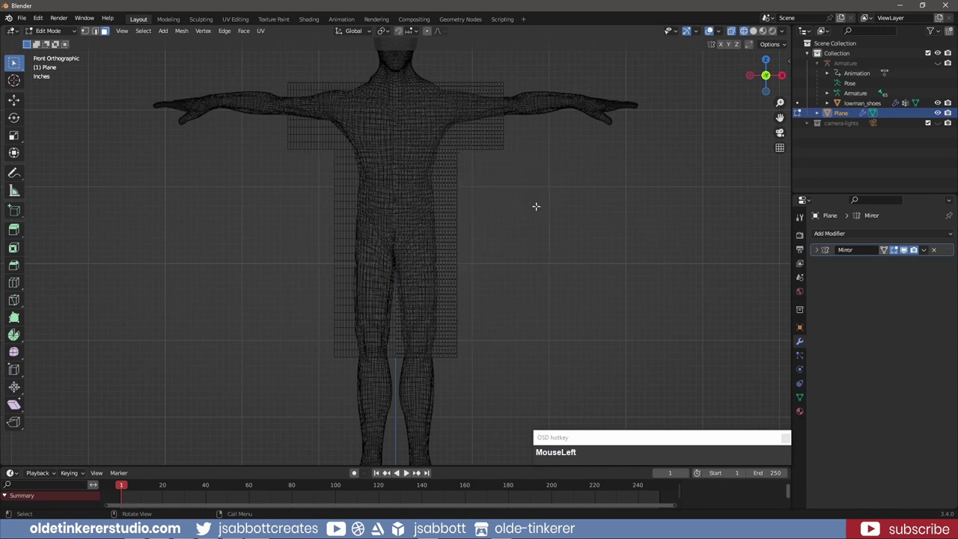
Return to solid shading and extrude all faces of the T-shaped panel along Y until they pass behind the figure
key("z")
left_click(603, 207)
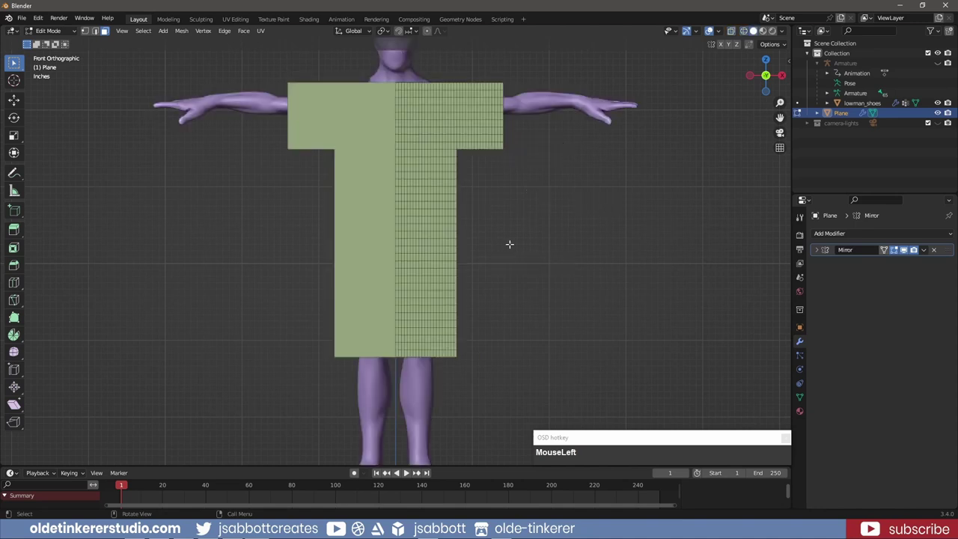
key("l")
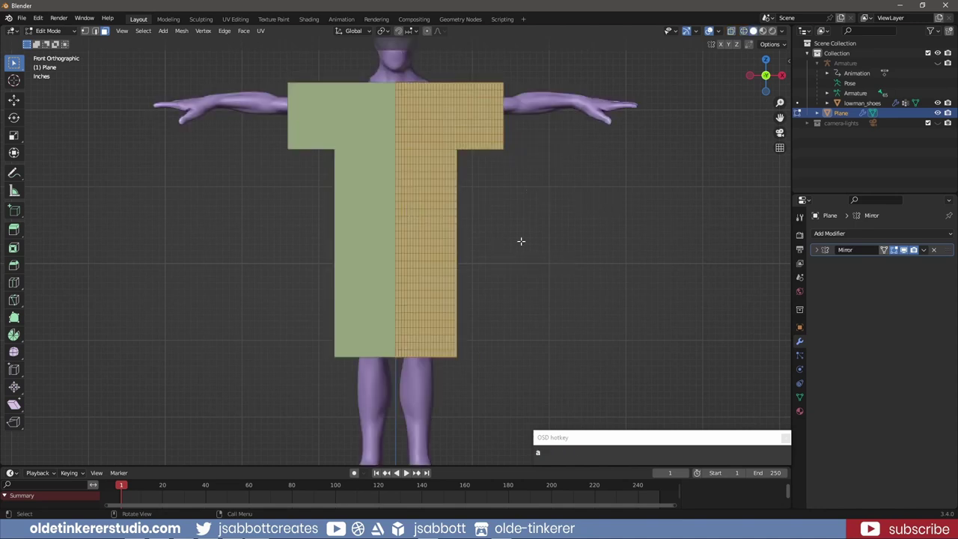
key("KP_3")
middle_click_drag(519, 239, 292, 233, "shift")
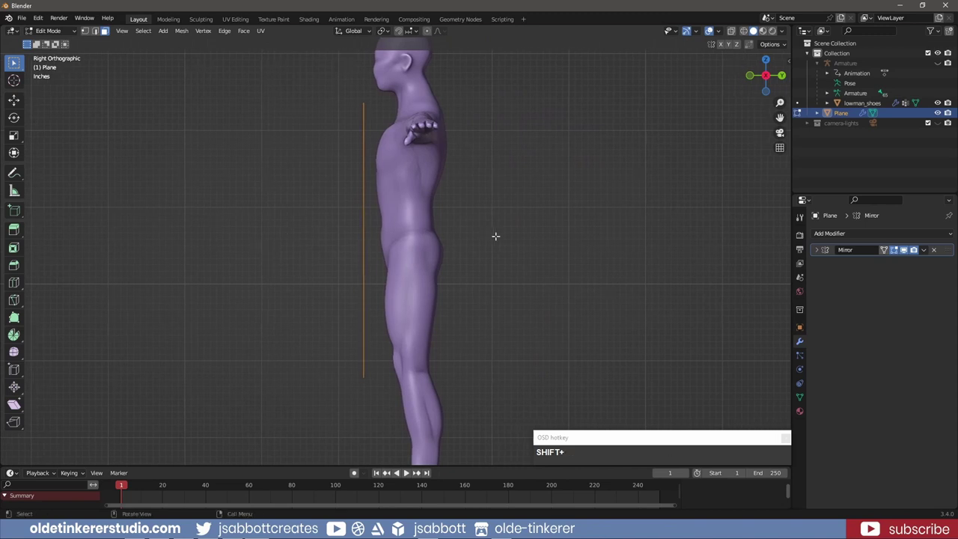
scroll(495, 236, "down", 1)
key("e")
key("y")
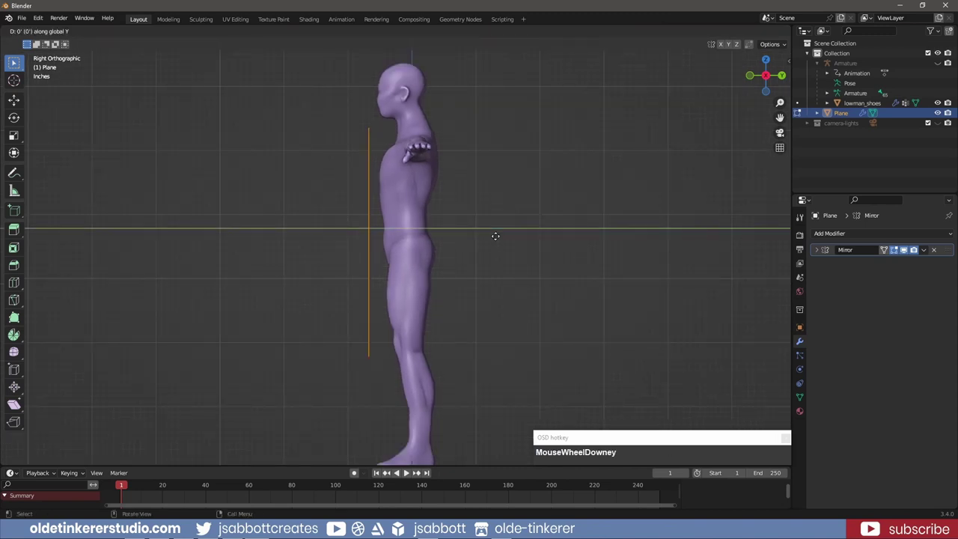
left_click(573, 238)
Delete the strips of top faces beside the centre line to open a neck hole
scroll(479, 203, "up", 2)
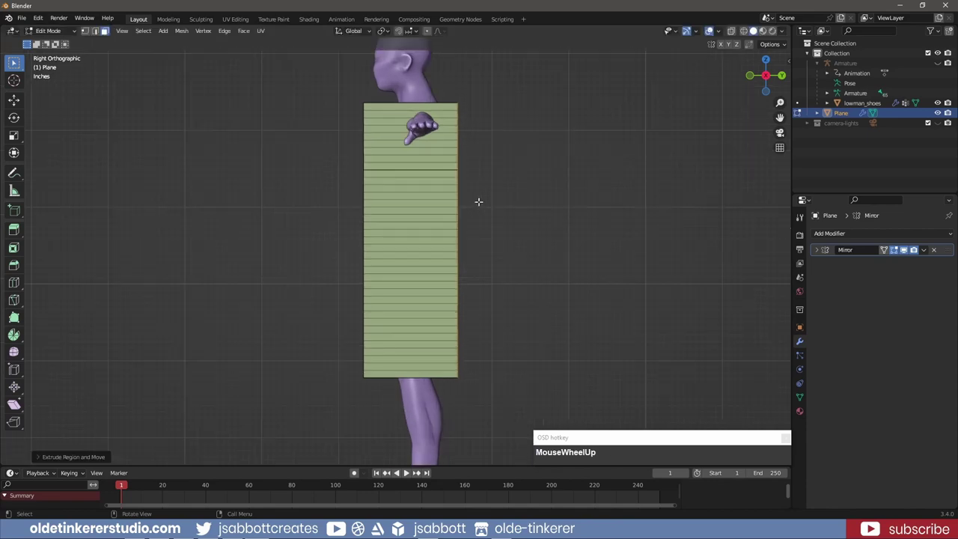
middle_click_drag(479, 203, 421, 220)
scroll(421, 220, "up", 2)
middle_click_drag(403, 157, 407, 261, "shift")
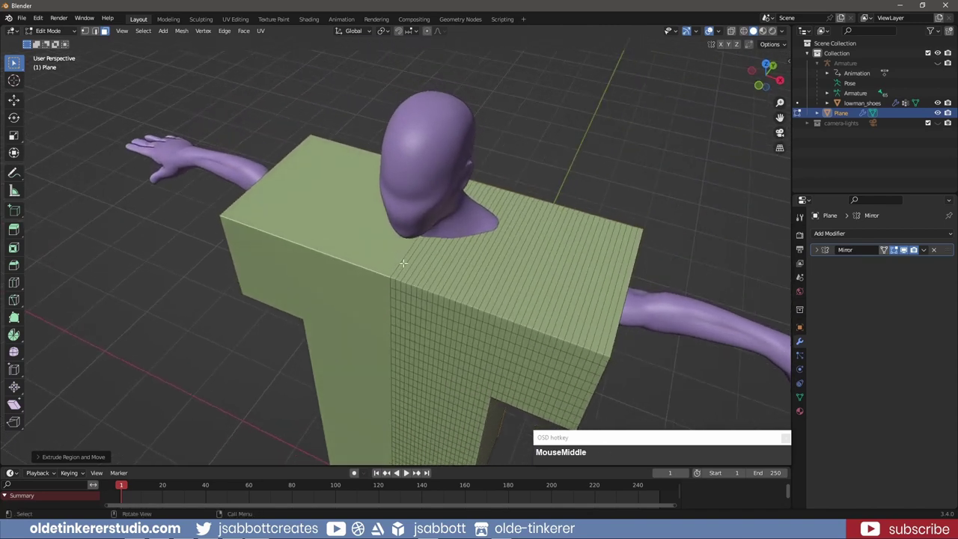
left_click(402, 263)
left_click(408, 266, "shift")
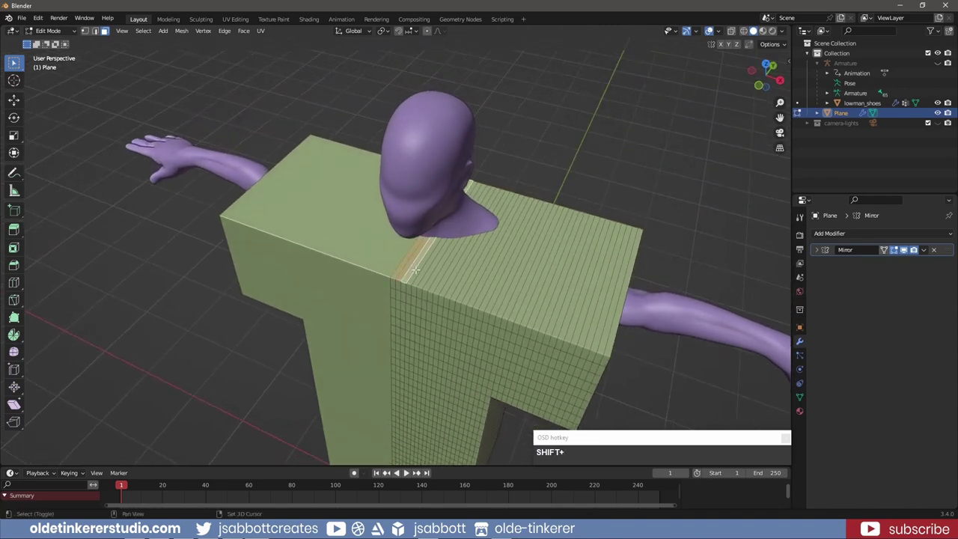
left_click(416, 269, "shift")
left_click(425, 275, "shift")
left_click(426, 276, "shift")
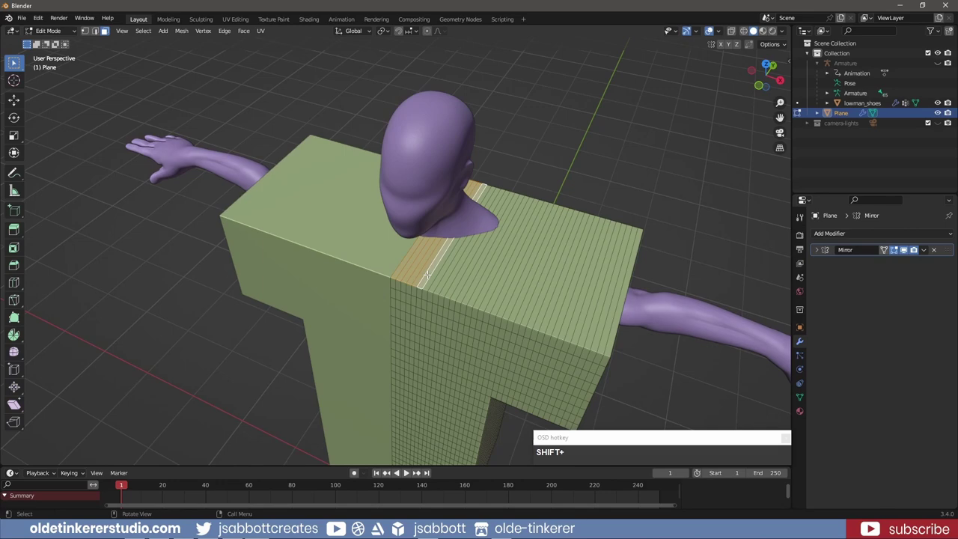
key("x")
left_click(426, 275)
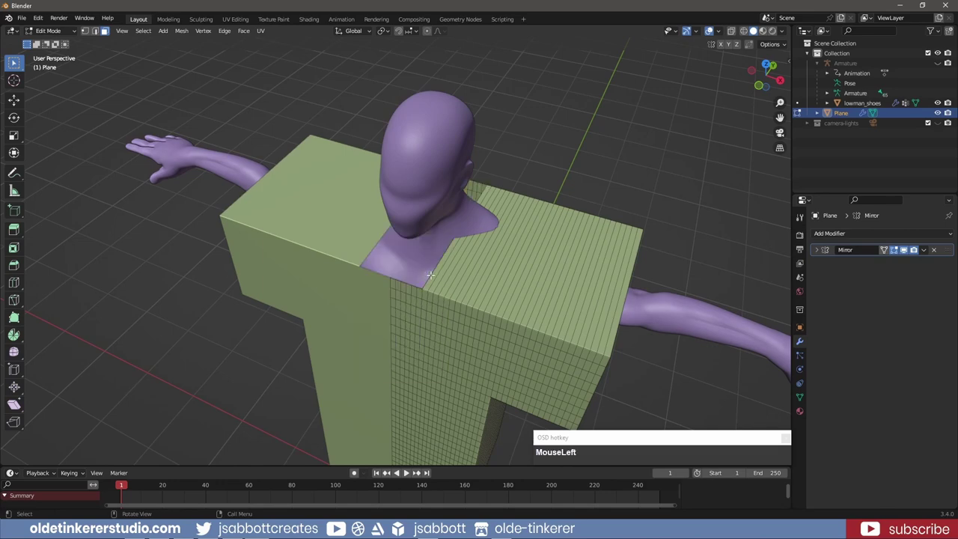
Circle-select the end faces of the sleeve around the arm and delete them to open the cuff
middle_click_drag(427, 274, 412, 242)
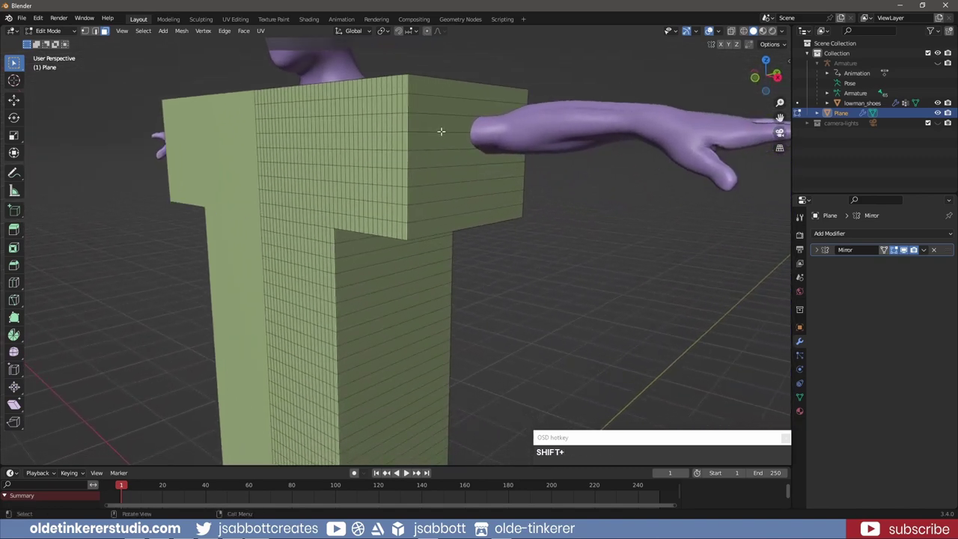
key("c")
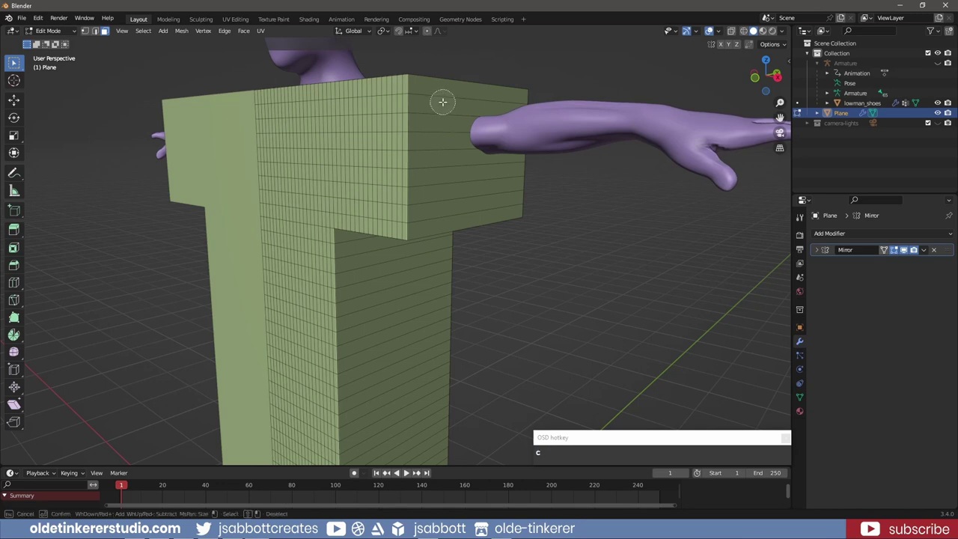
left_click_drag(442, 100, 438, 210)
right_click(438, 209)
key("x")
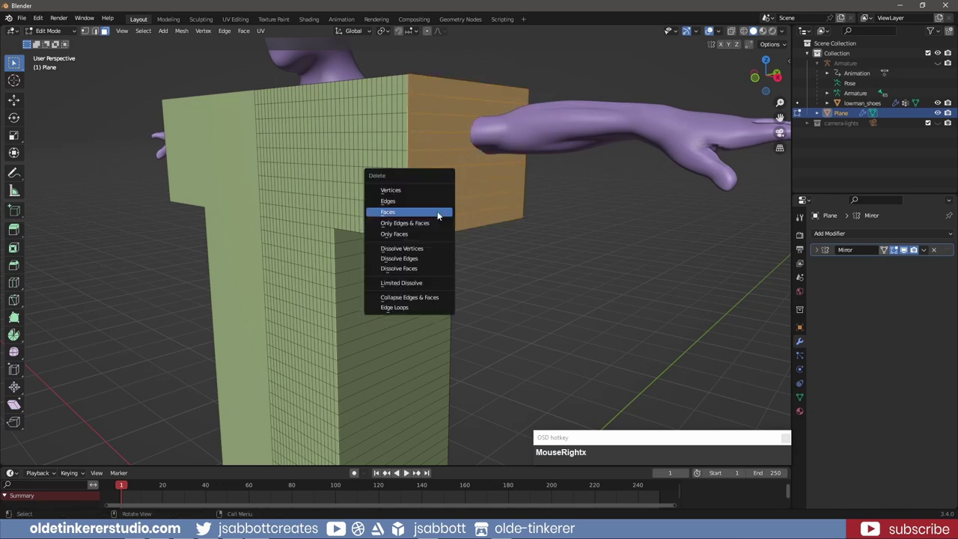
left_click(439, 213)
Select all the bottom faces around the legs and delete them to open the tunic's hem
scroll(451, 247, "down", 5)
middle_click_drag(424, 338, 401, 240)
key("c")
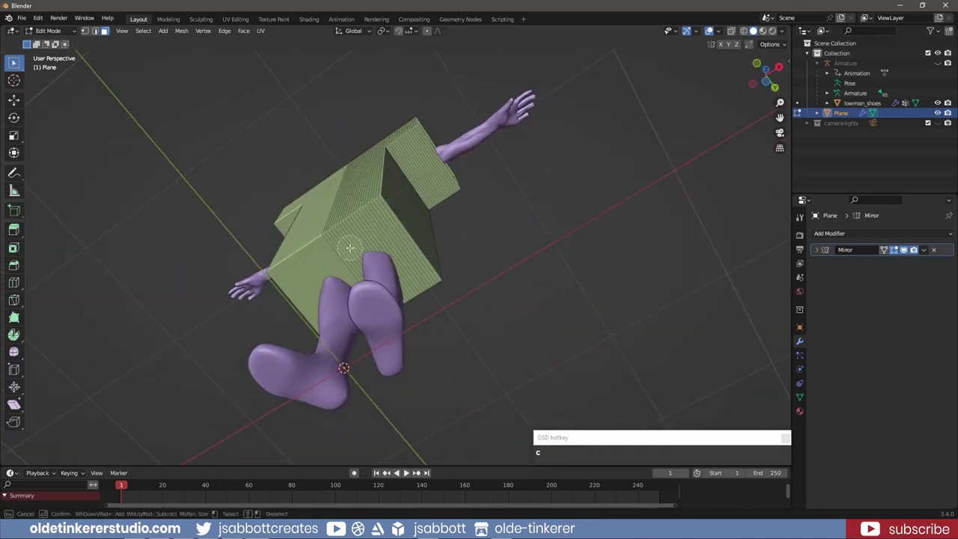
left_click_drag(354, 245, 390, 231)
right_click(391, 230)
middle_click_drag(441, 209, 416, 248)
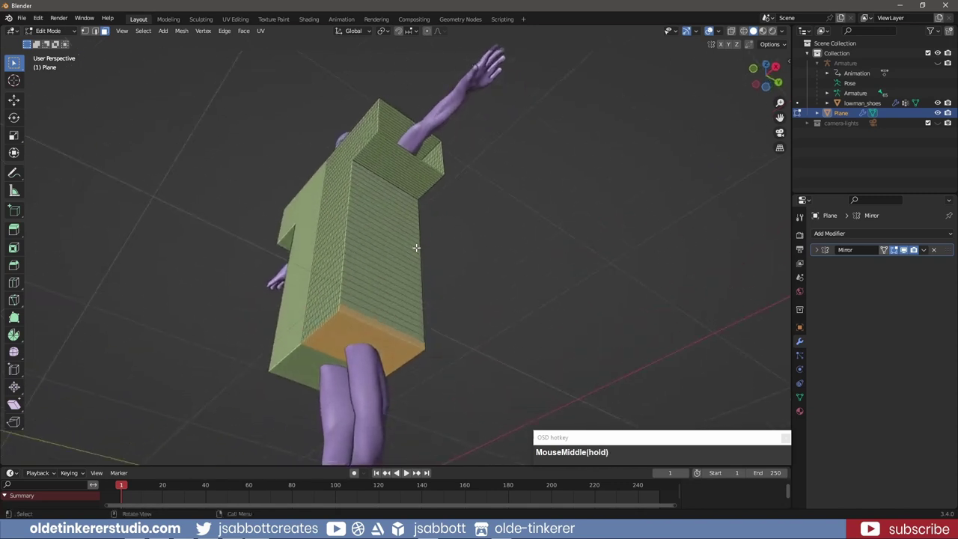
left_click(363, 315, "shift")
key("x")
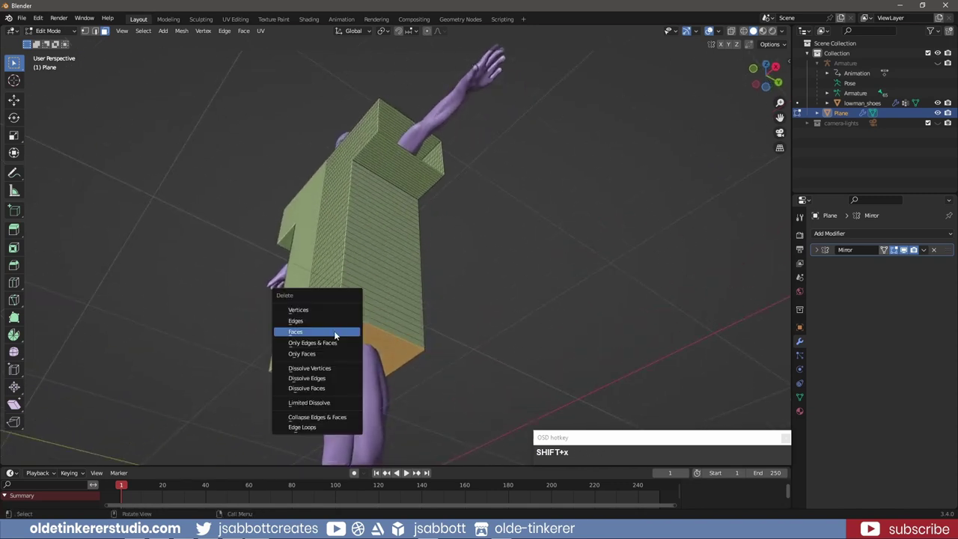
left_click(338, 334)
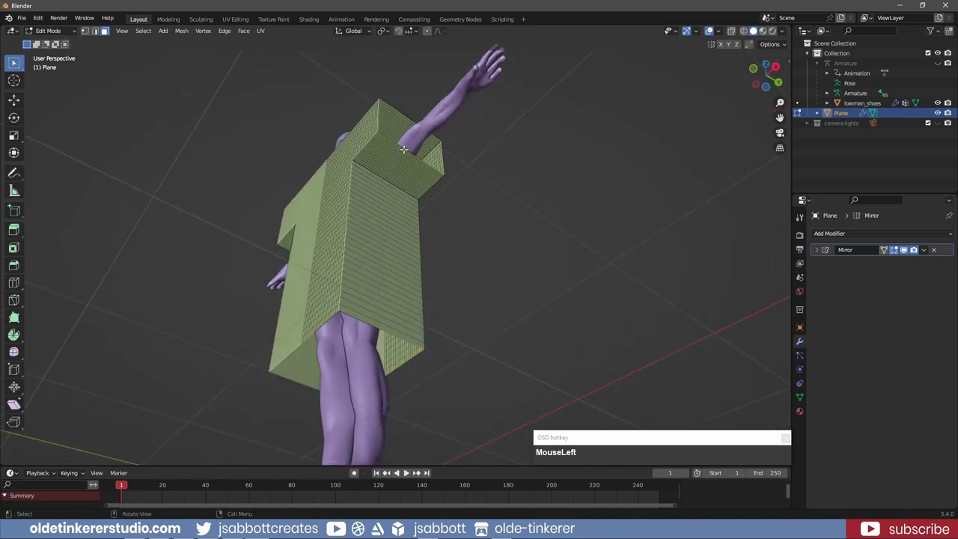
Select the shoulder, underarm and side faces joining the front and back panels and delete Only Faces, keeping the connecting edges
middle_click_drag(404, 150, 407, 270)
scroll(407, 269, "up", 2)
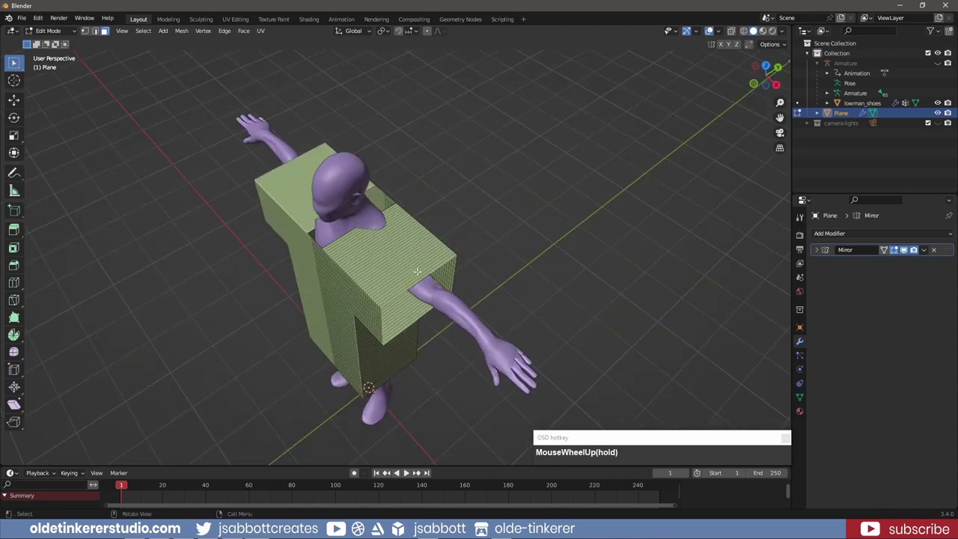
key("c")
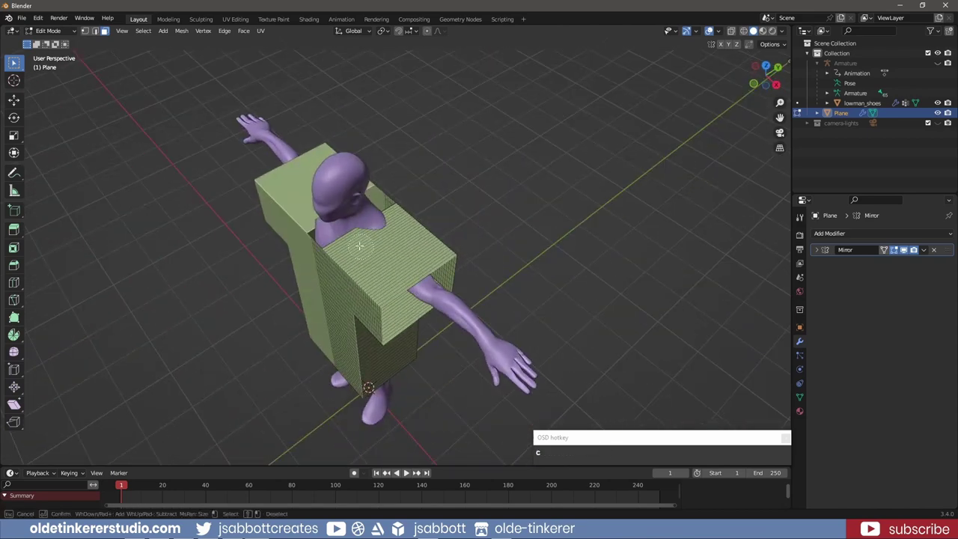
left_click_drag(357, 244, 388, 285)
right_click(388, 284)
middle_click_drag(404, 283, 406, 180)
key("c")
left_click(388, 161)
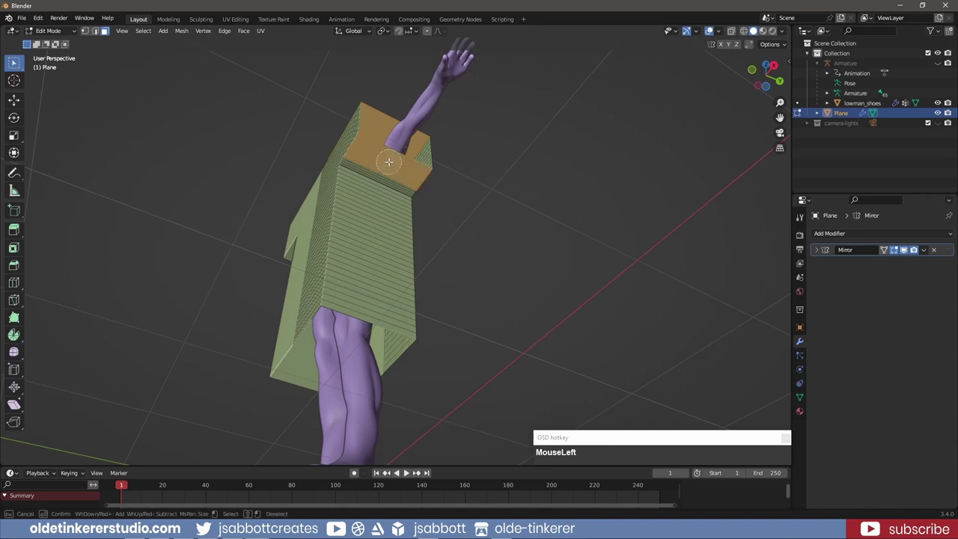
mouse_move(389, 162)
left_mouse_down()
mouse_move(370, 207)
mouse_move(373, 292)
left_mouse_up()
left_click_drag(373, 303, 374, 301)
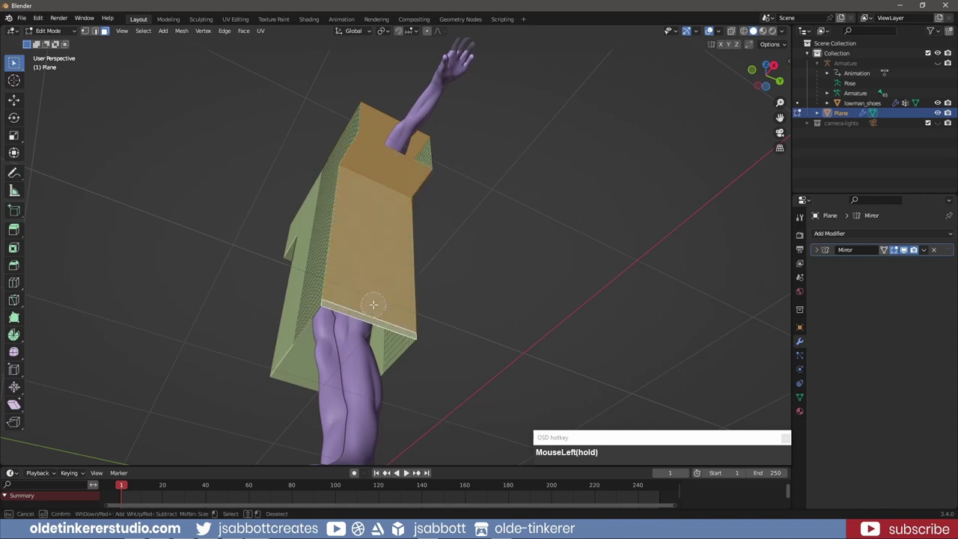
right_click(374, 303)
middle_click_drag(375, 303, 397, 283)
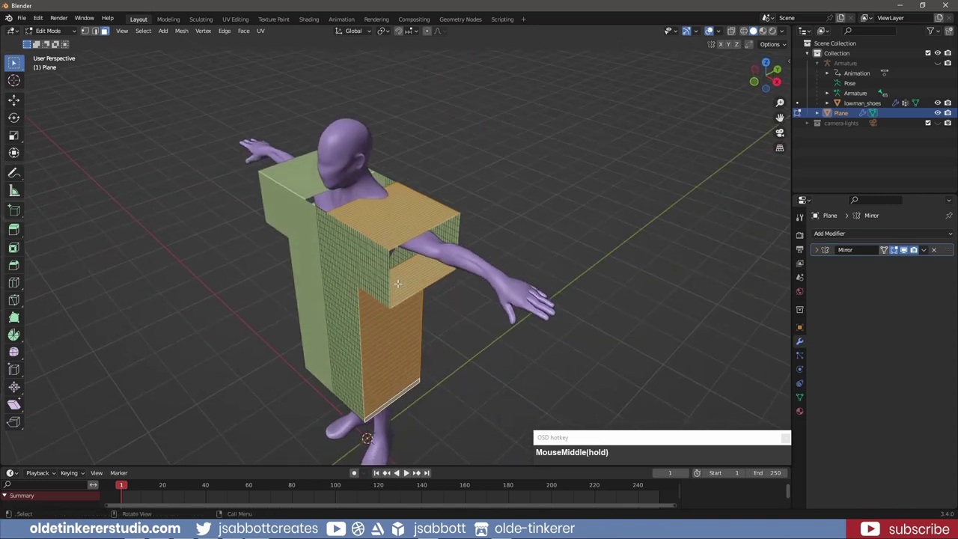
key("x")
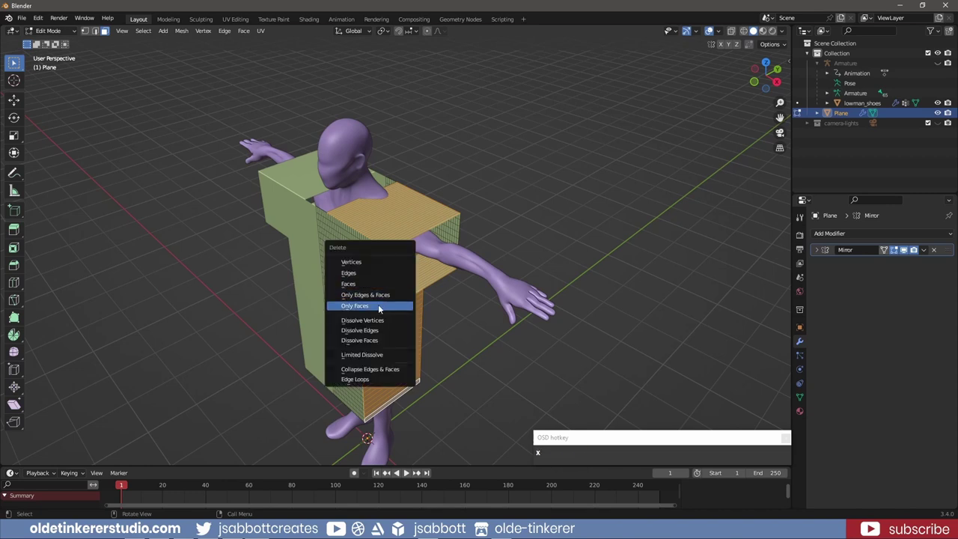
left_click(377, 304)
Select the whole mesh and add Cloth physics with the Cotton preset and Quality Steps set to 10
key("a")
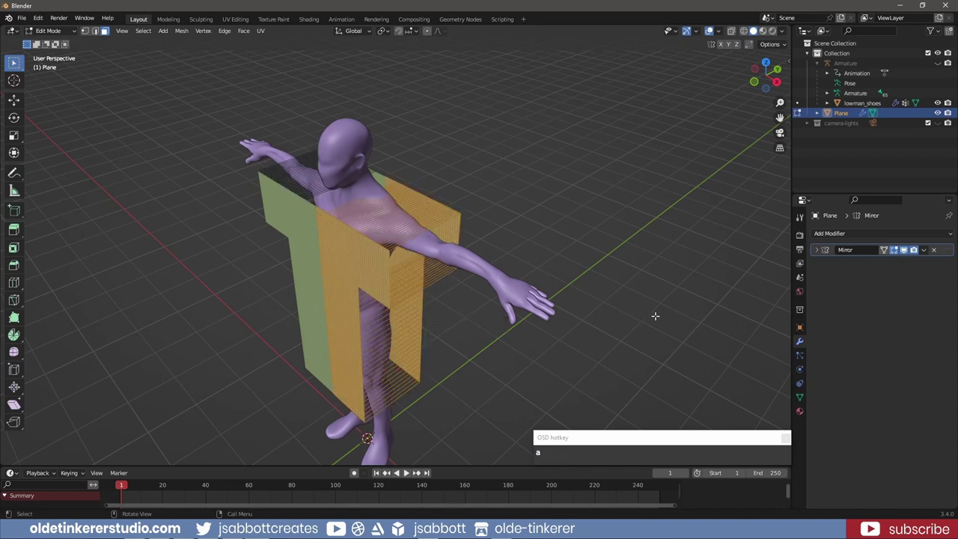
left_click(799, 370)
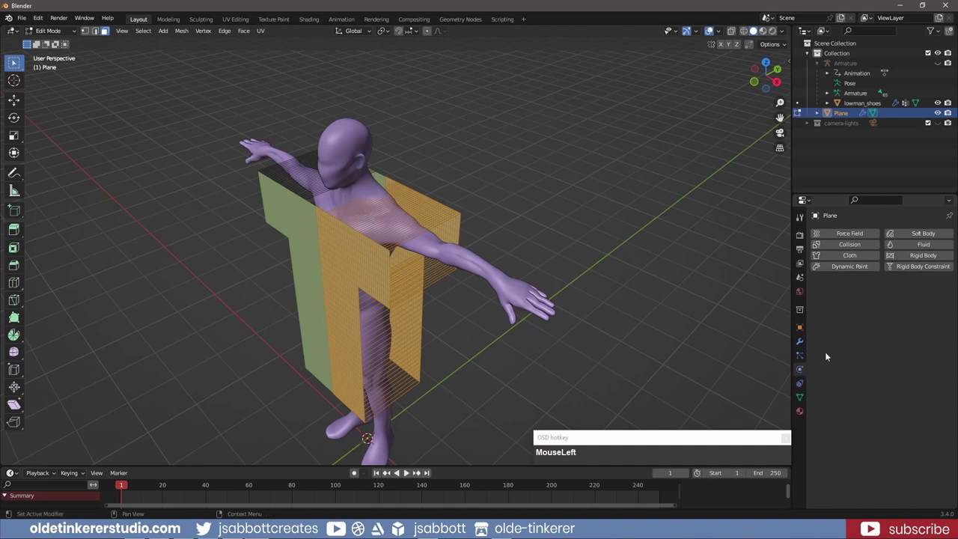
left_click(850, 256)
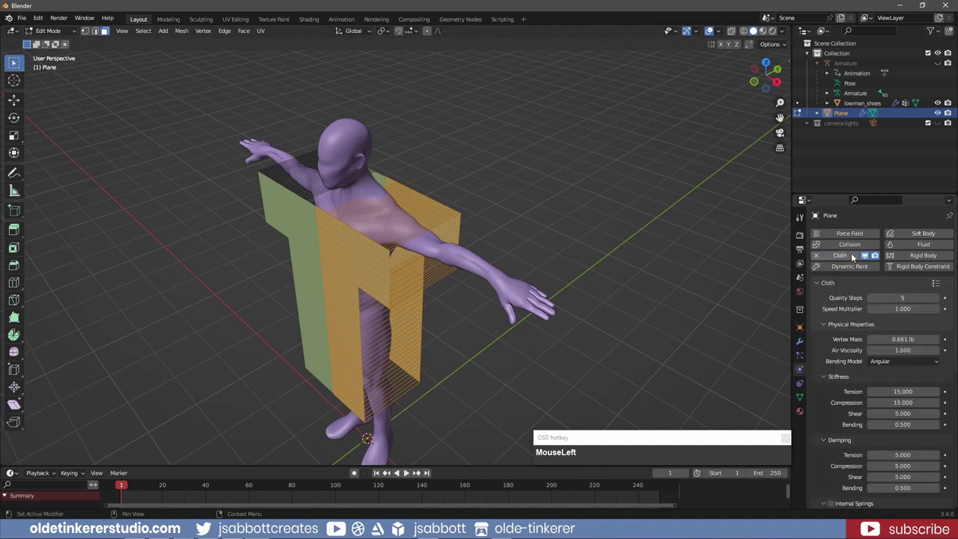
left_click(935, 283)
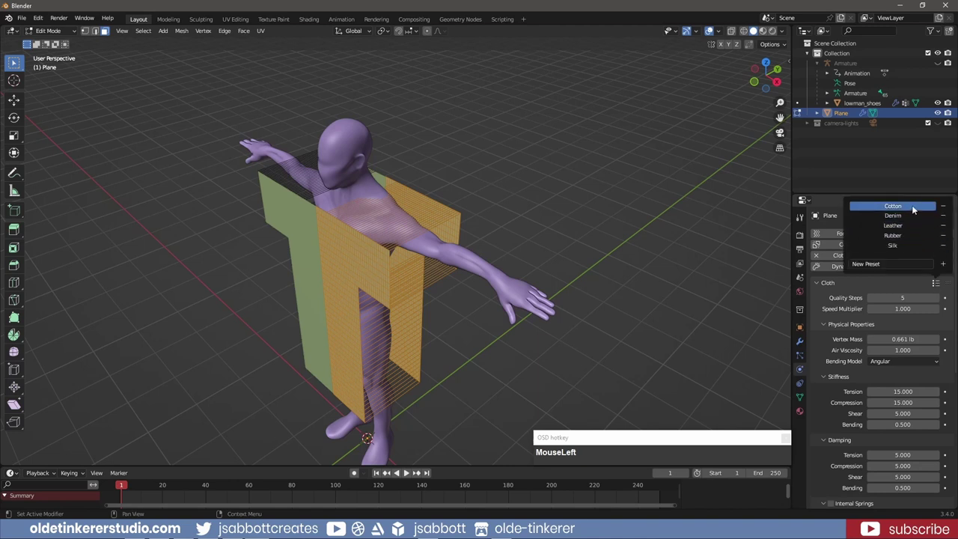
left_click(901, 298)
type("10")
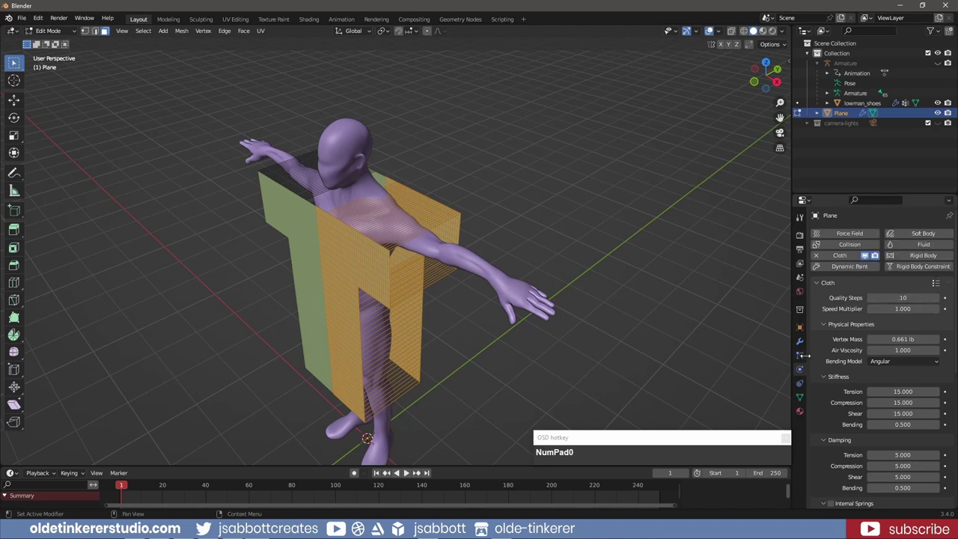
In the cloth's Shape settings, enable Sewing with a Max Sewing Force of 15 and set the Shrinking Factor to 0.1
scroll(814, 354, "down", 4)
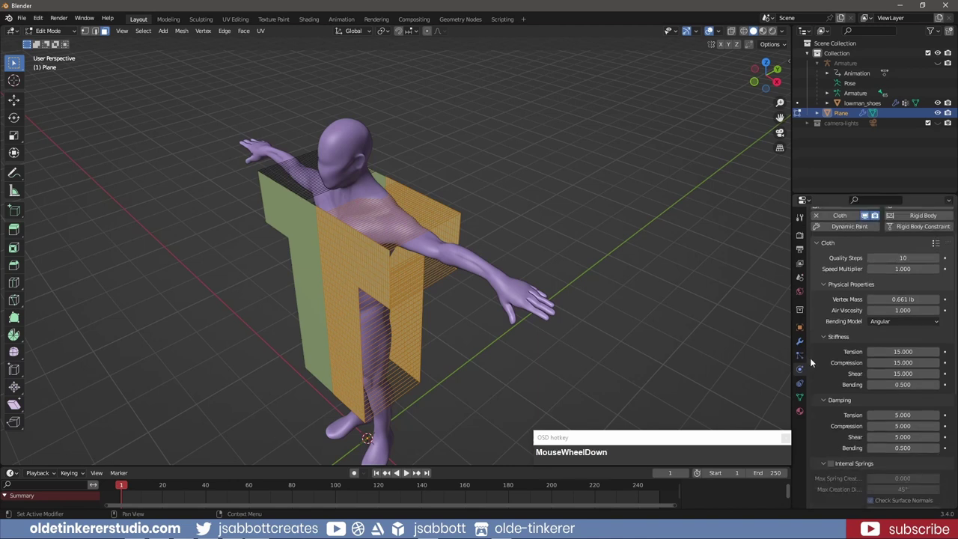
scroll(834, 362, "down", 6)
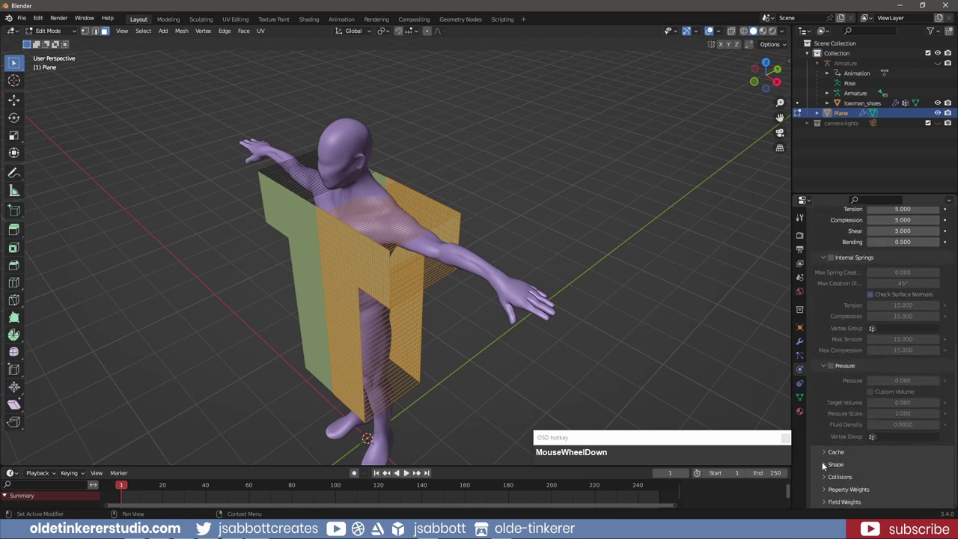
left_click(823, 465)
scroll(844, 343, "down", 3)
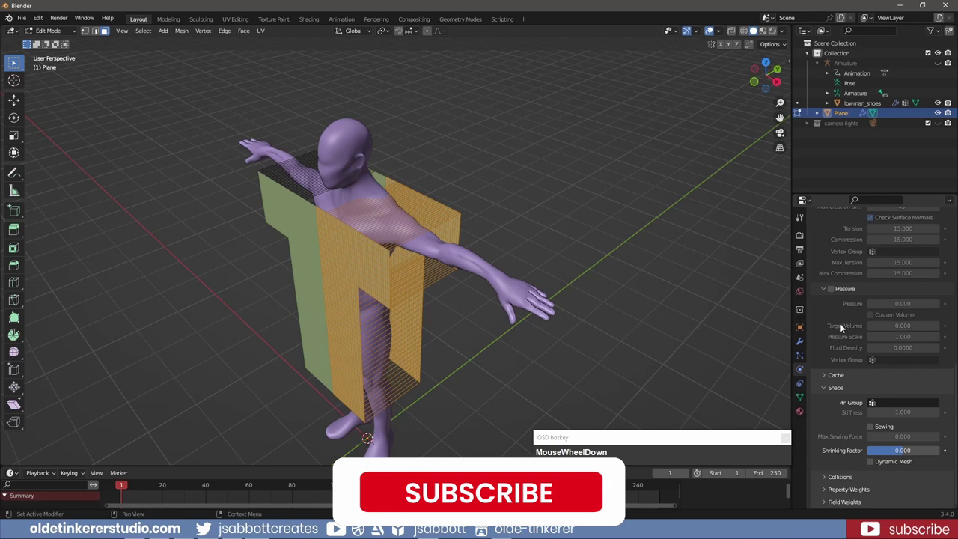
left_click(871, 425)
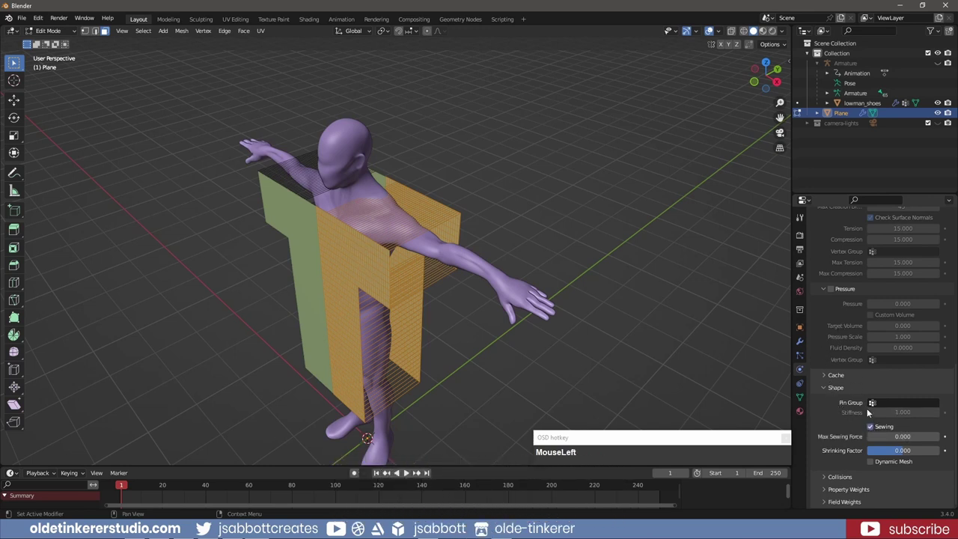
left_click(891, 436)
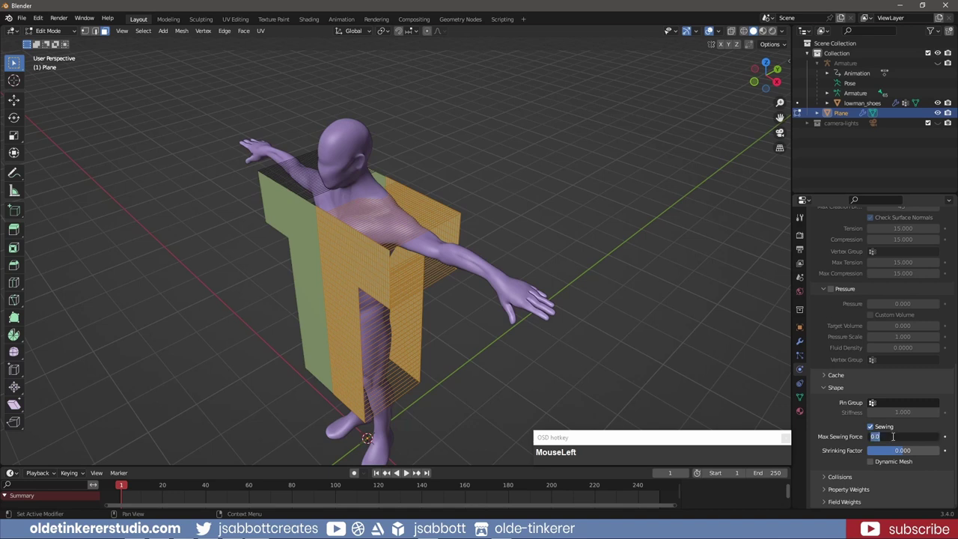
type("15")
key("KP_Enter")
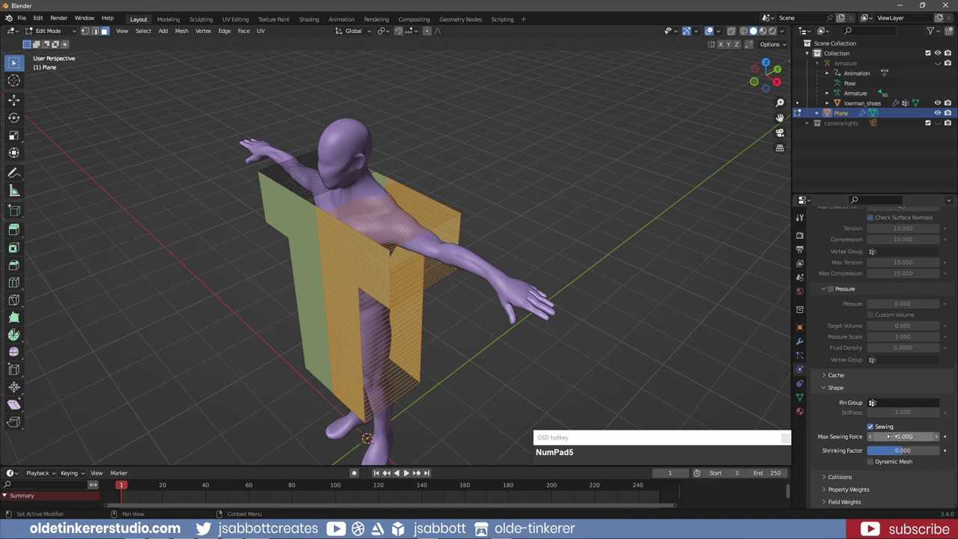
left_click(911, 450)
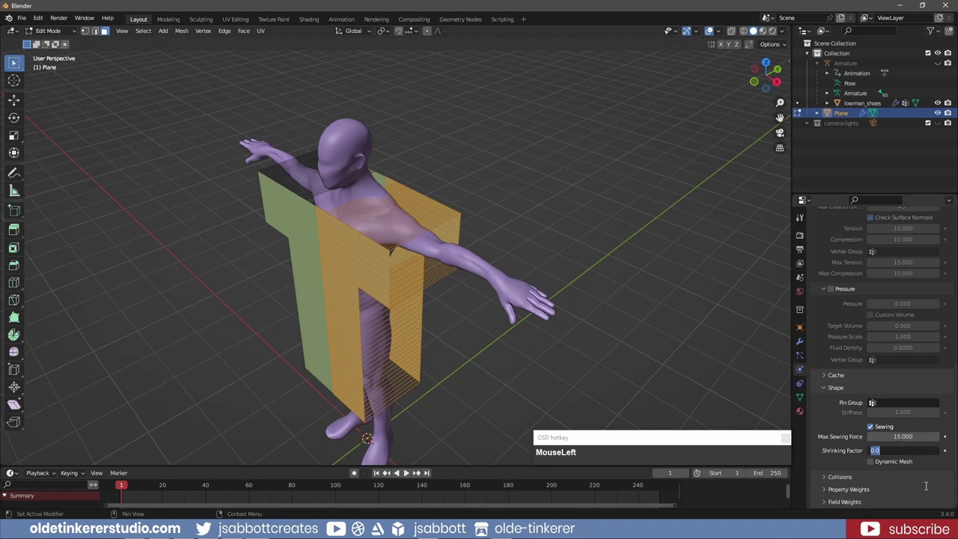
type(".1")
key("KP_Enter")
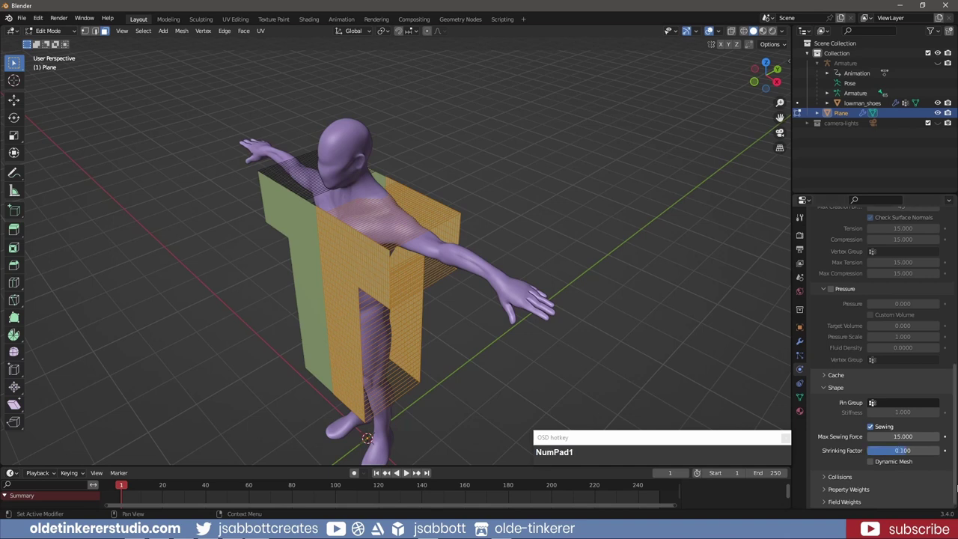
Set the cloth's collision Quality to 10 and its Object Collisions Distance to 0.01'
left_click(823, 476)
scroll(838, 337, "down", 4)
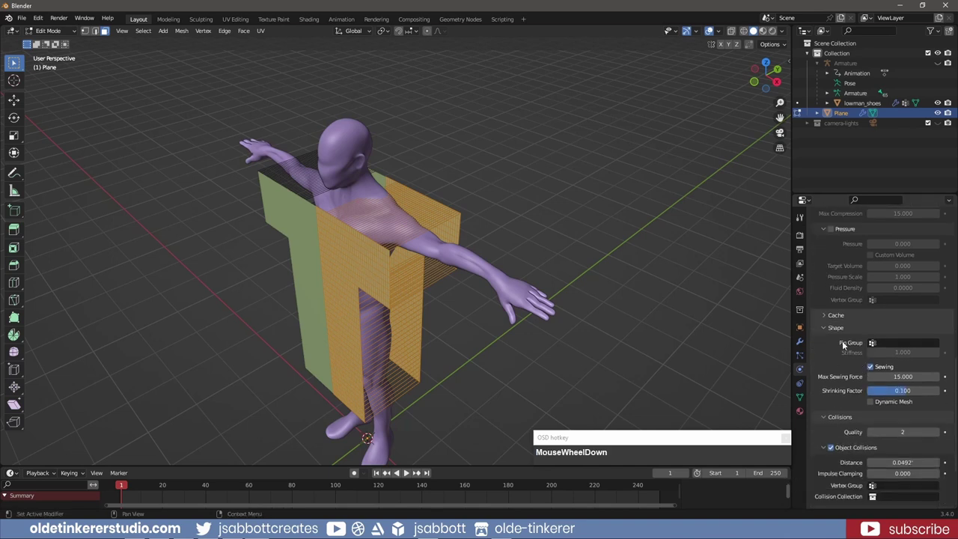
scroll(838, 337, "down", 1)
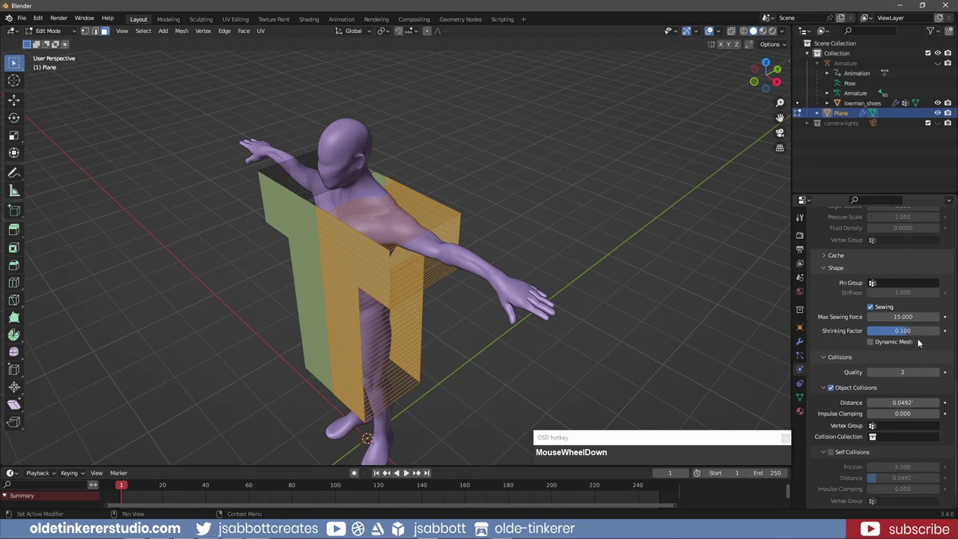
left_click(895, 373)
type("10")
key("Return")
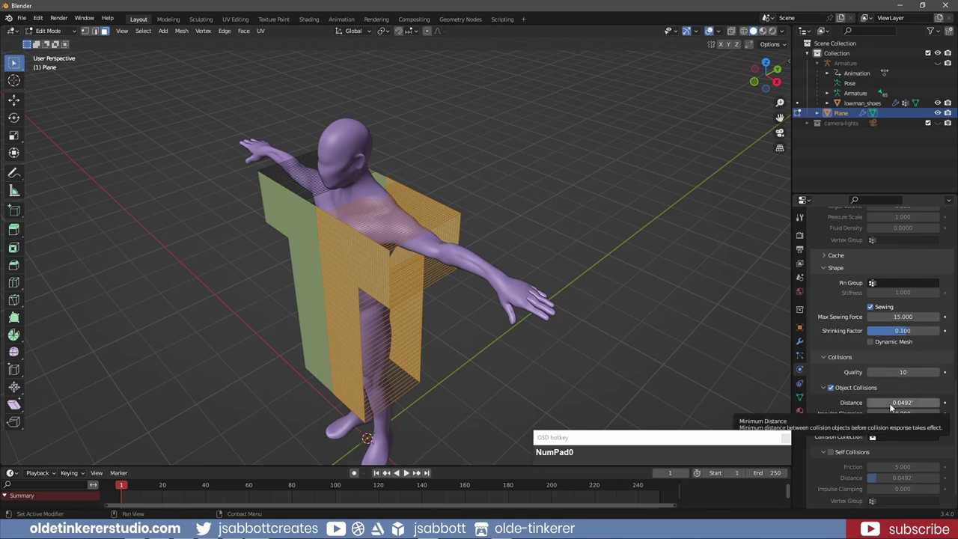
left_click(891, 404)
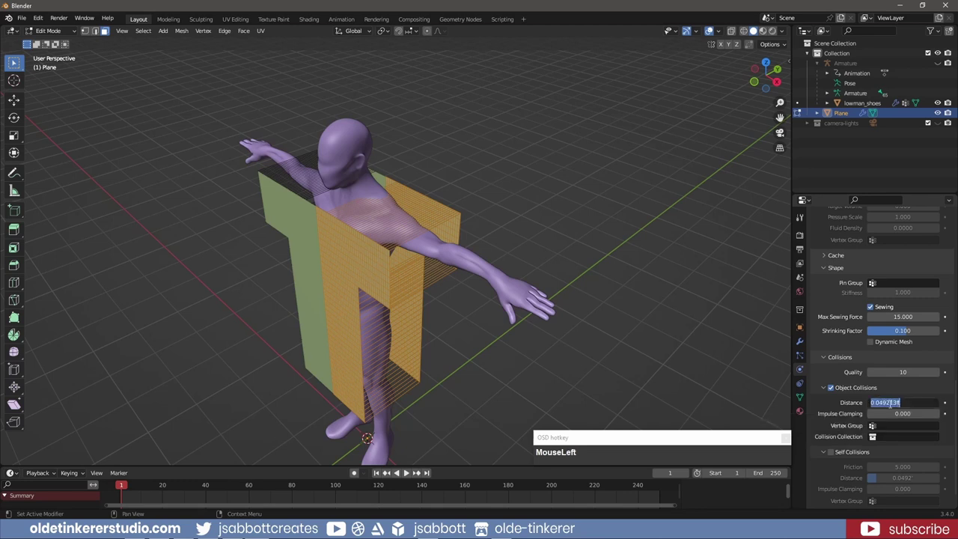
type("0.01")
key("Return")
Enable Self Collisions for the cloth with a Distance of 0.01'
left_click(830, 452)
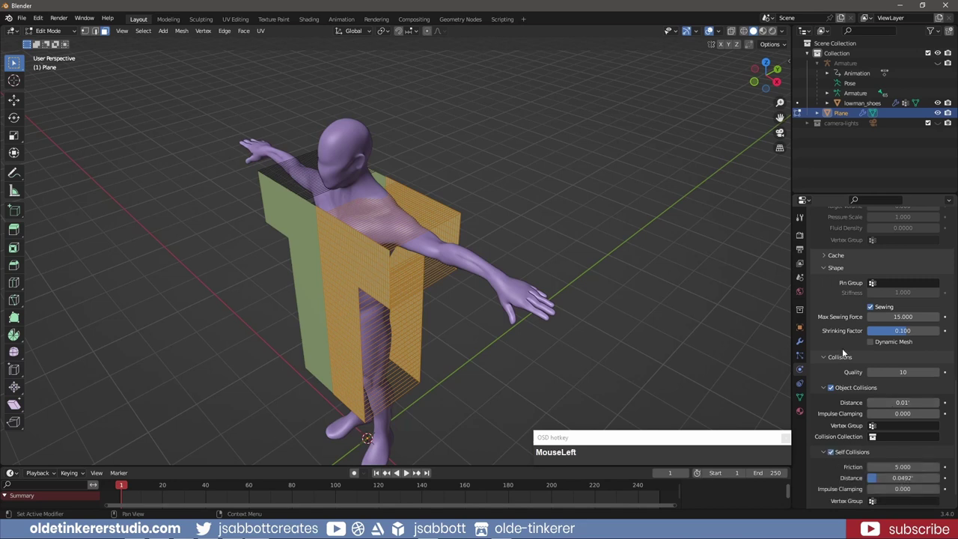
scroll(841, 351, "down", 1)
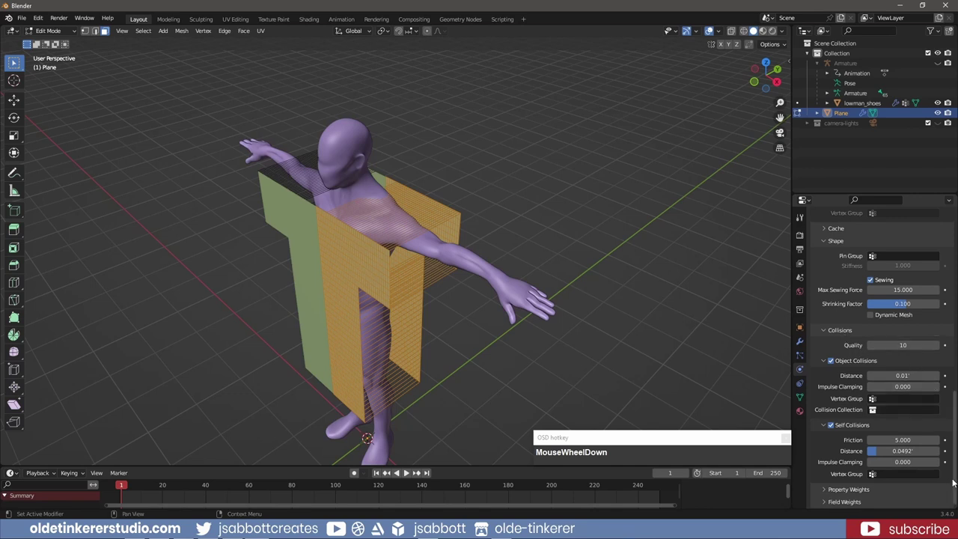
left_click(902, 451)
type(".01")
key("Return")
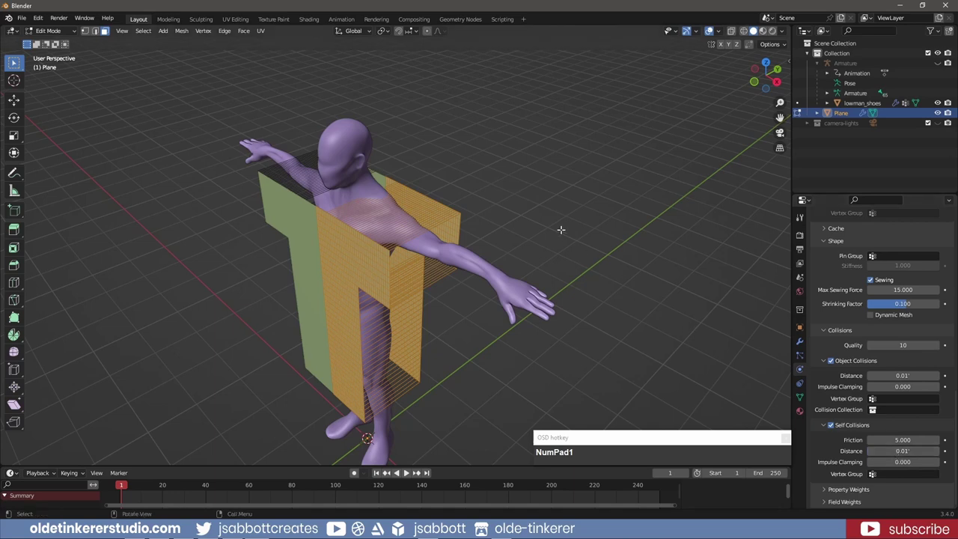
Add Collision physics to the human figure in Object Mode and set its Softbody & Cloth Damping to 0.01
middle_click_drag(560, 229, 566, 134)
key("Tab")
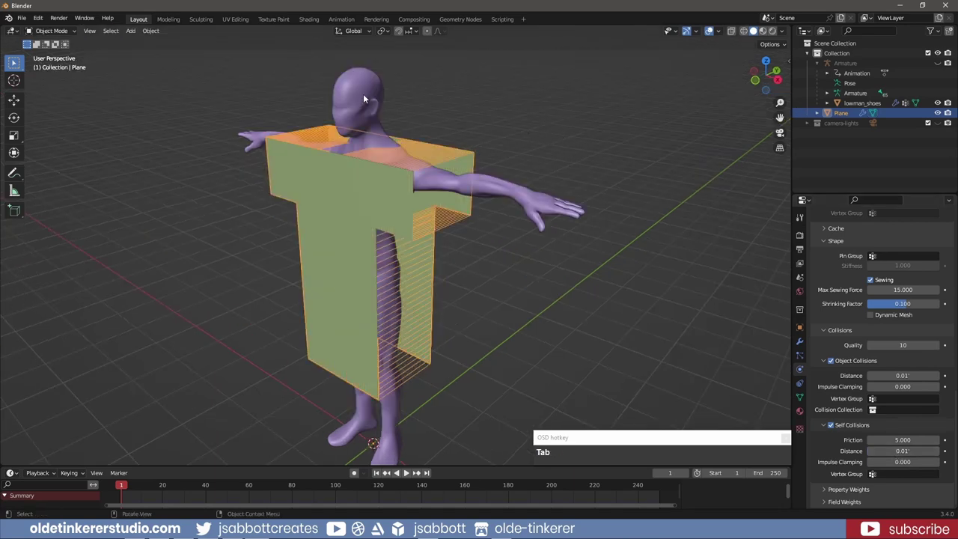
left_click(363, 98)
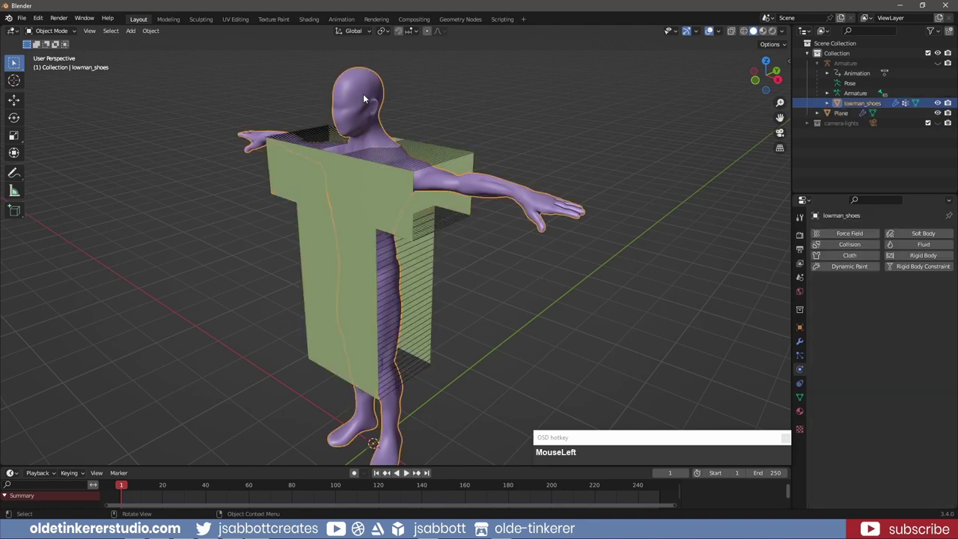
left_click(845, 245)
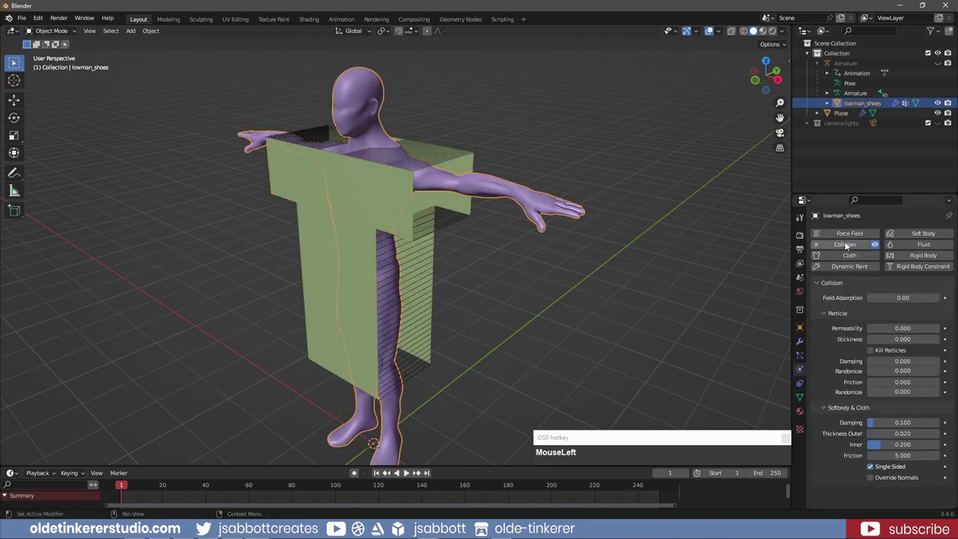
double_click(890, 422)
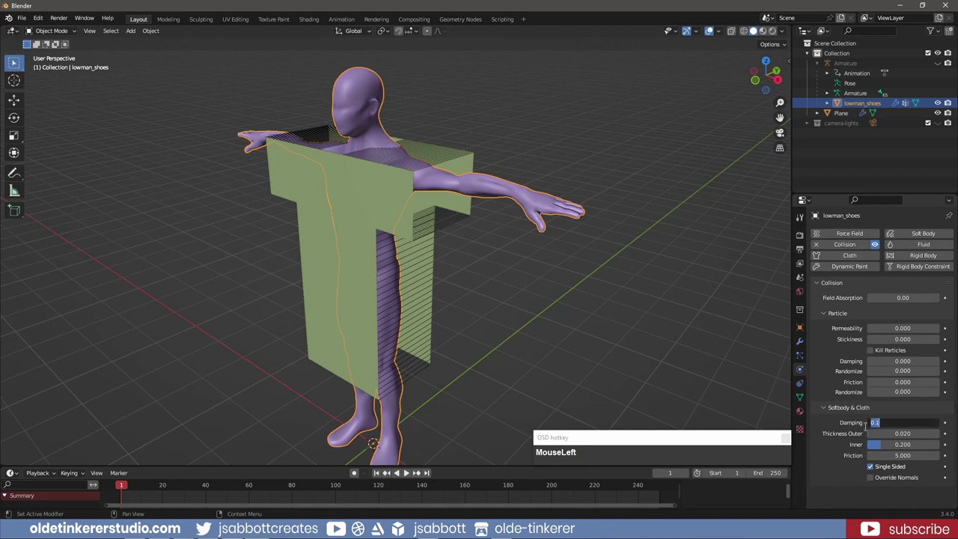
type(".01")
key("Return")
Set the figure's Softbody & Cloth Friction to 15, disable Single Sided and enable Override Normals
left_click(889, 456)
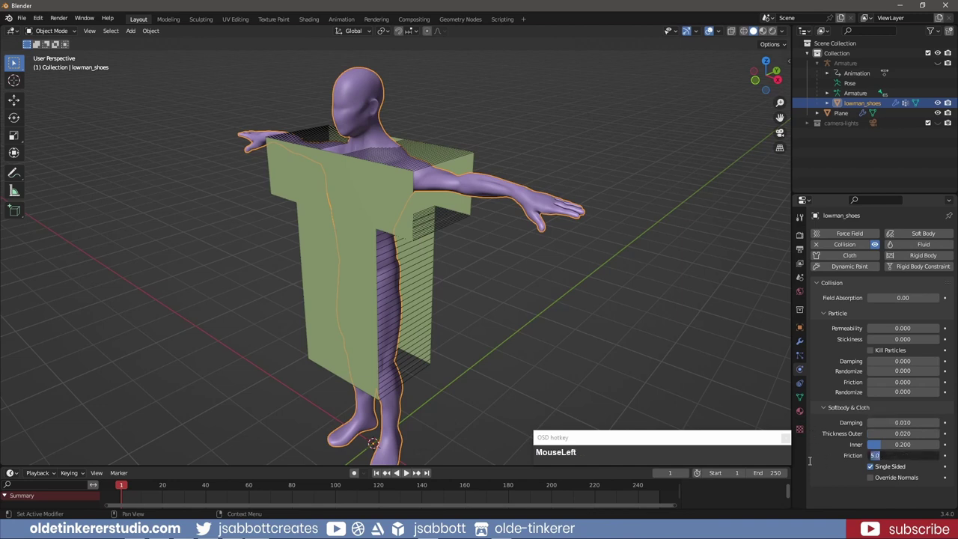
type("15")
key("Return")
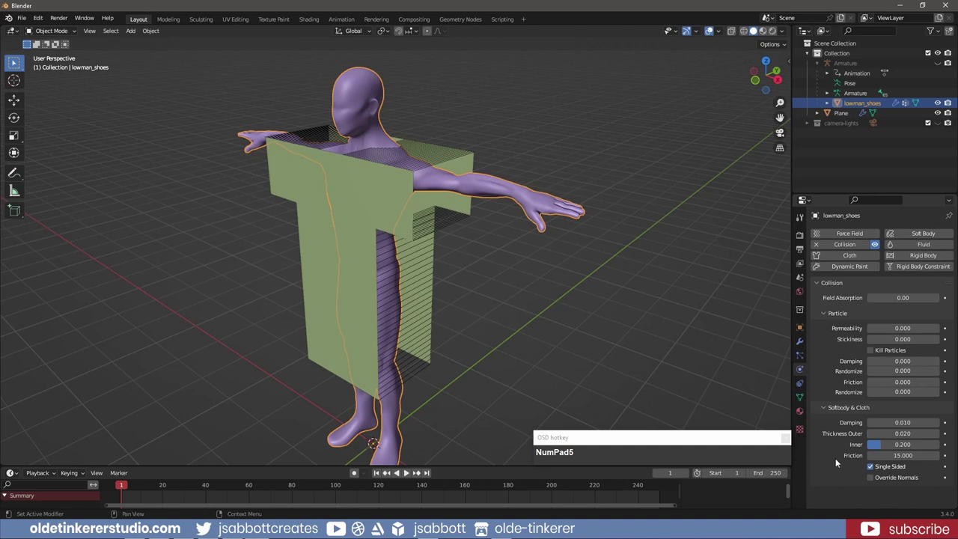
left_click(869, 466)
left_click(870, 478)
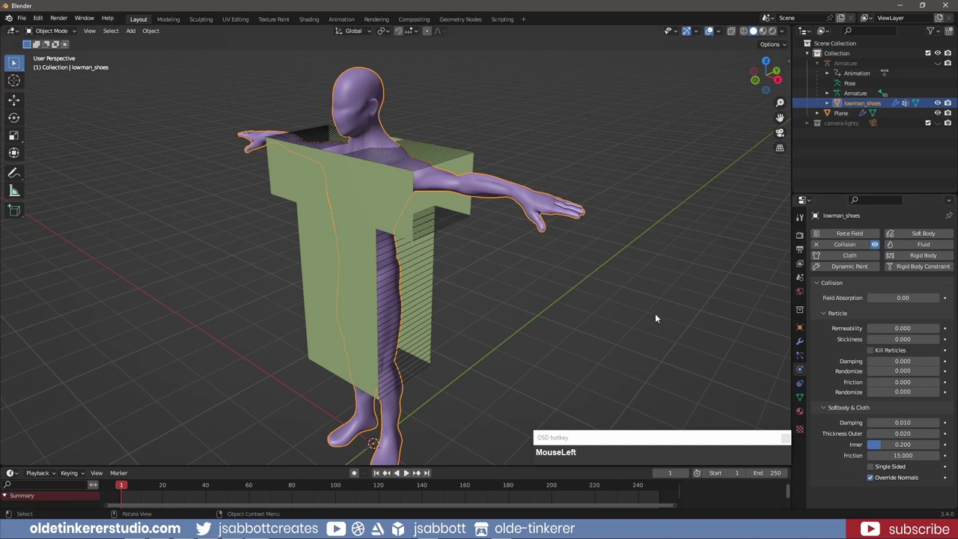
Undo the out-of-order modifier application on the tunic and apply its Mirror modifier
left_click(799, 340)
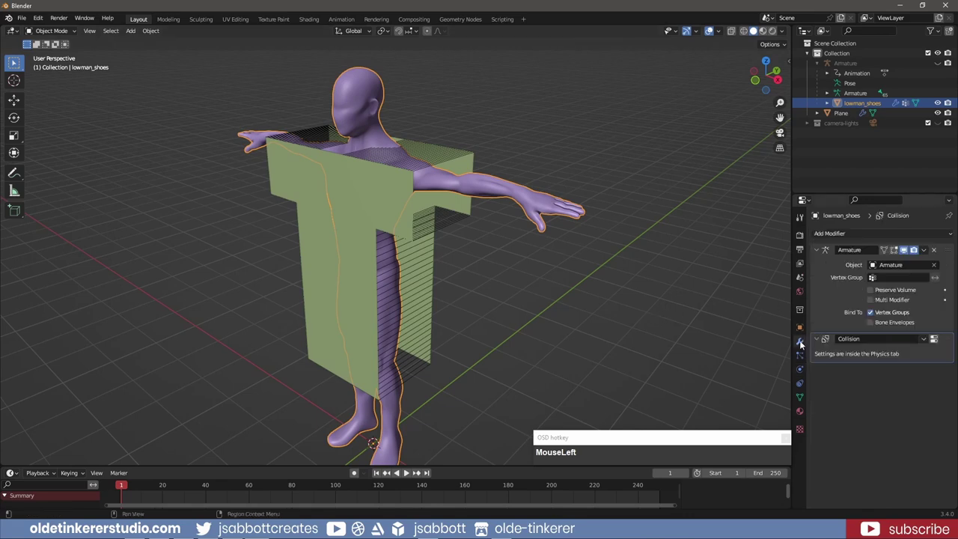
key("ctrl+z")
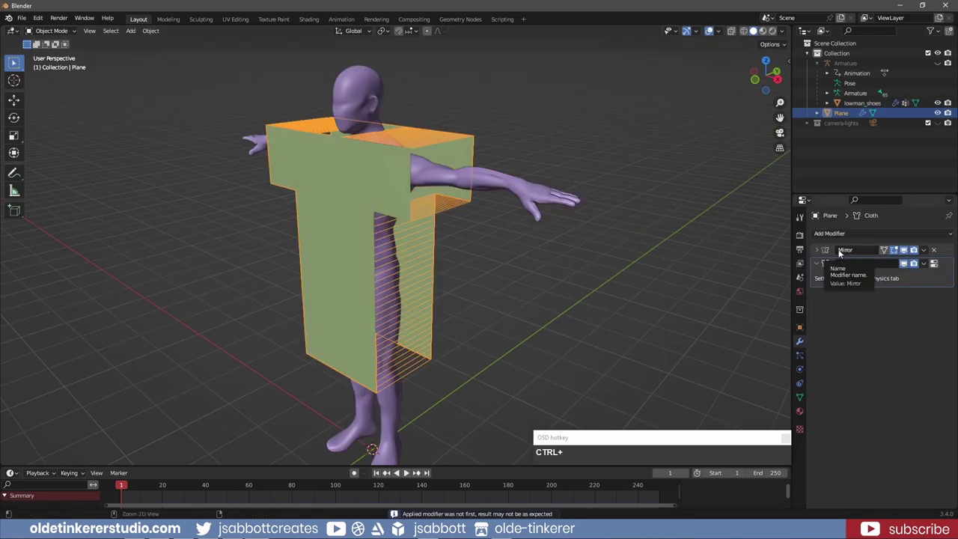
key("ctrl+a")
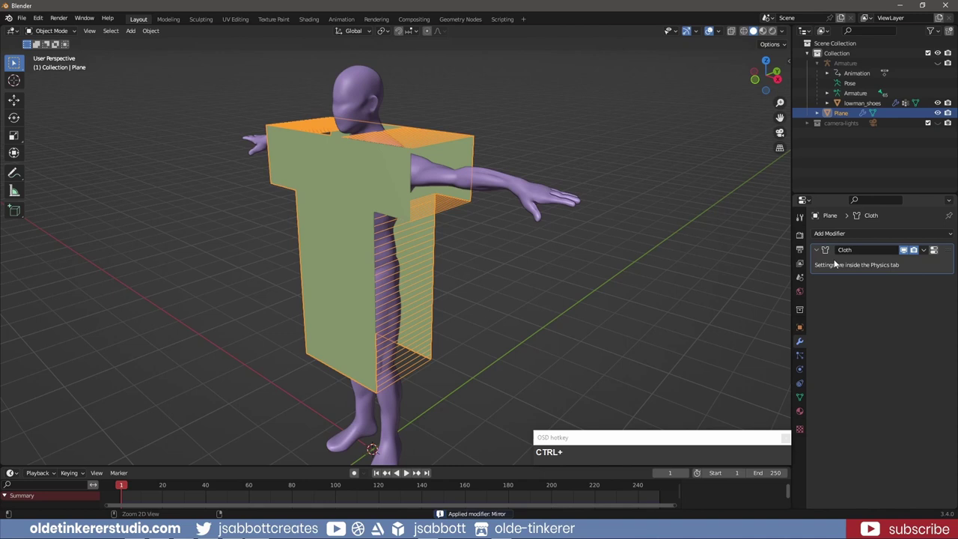
Play the cloth simulation to frame 76, stop it there and apply the Cloth modifier
left_click(404, 473)
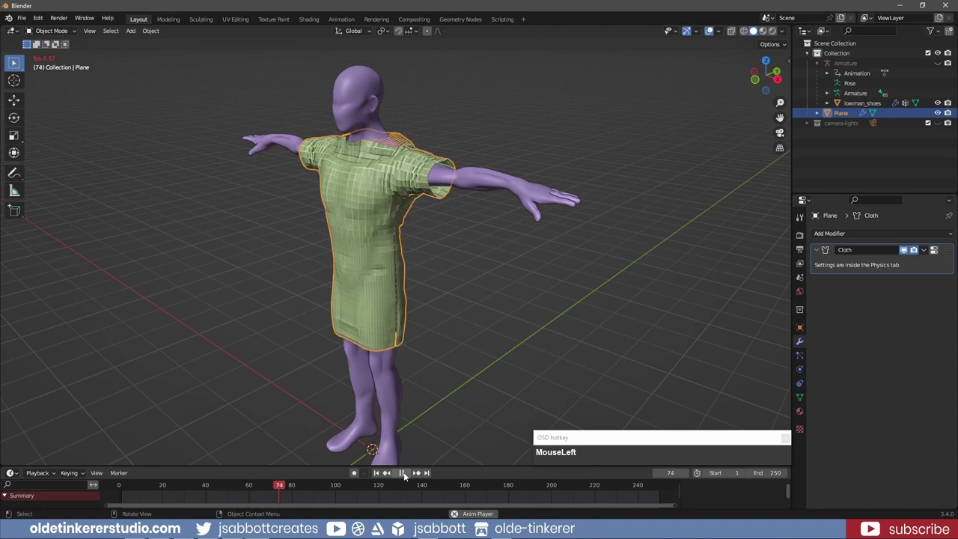
left_click(402, 473)
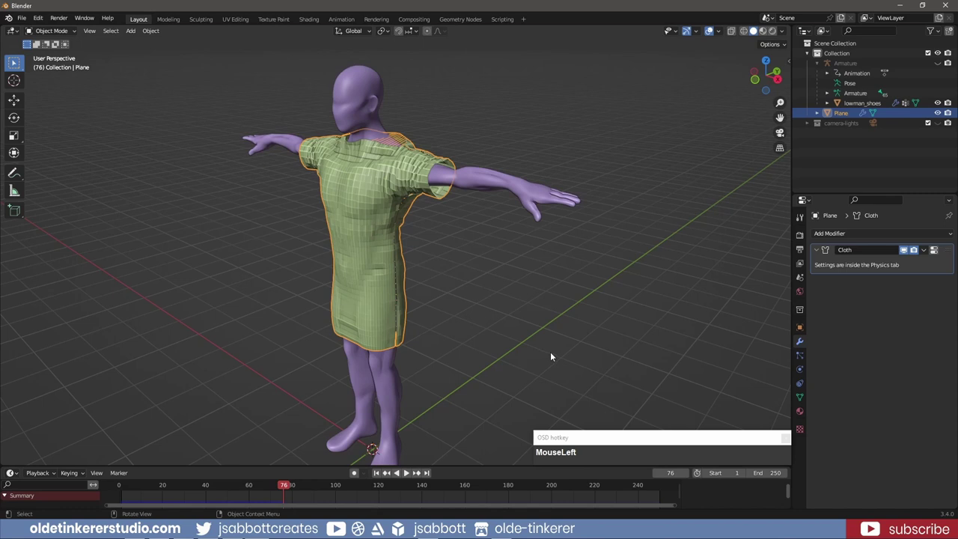
key("ctrl+a")
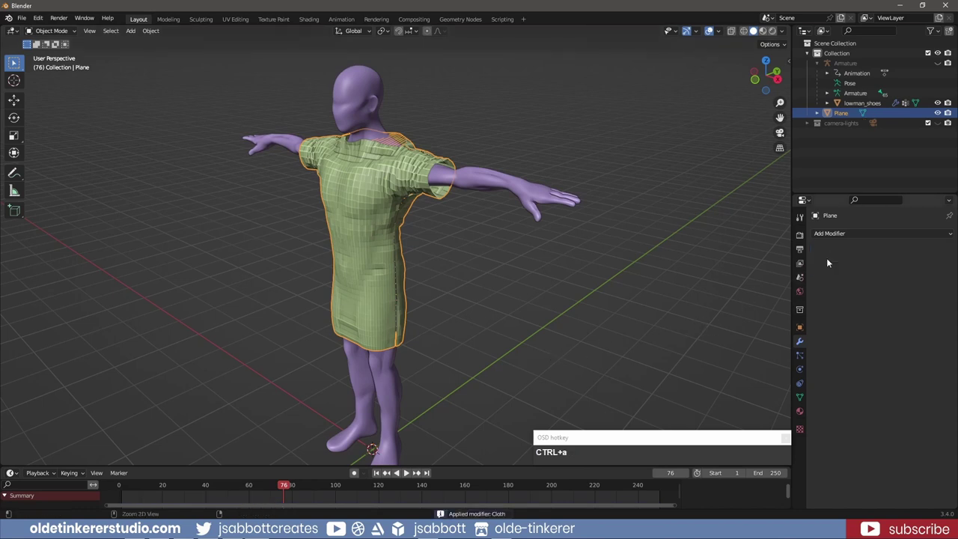
Show the tunic in Edit Mode as a front-view wireframe, with the human figure hidden and nothing selected
key("KP_1")
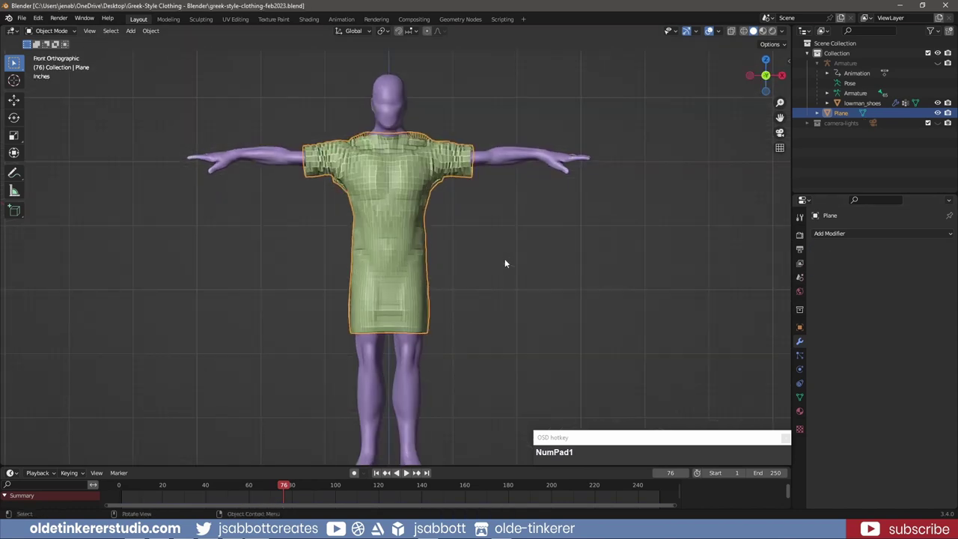
key("Tab")
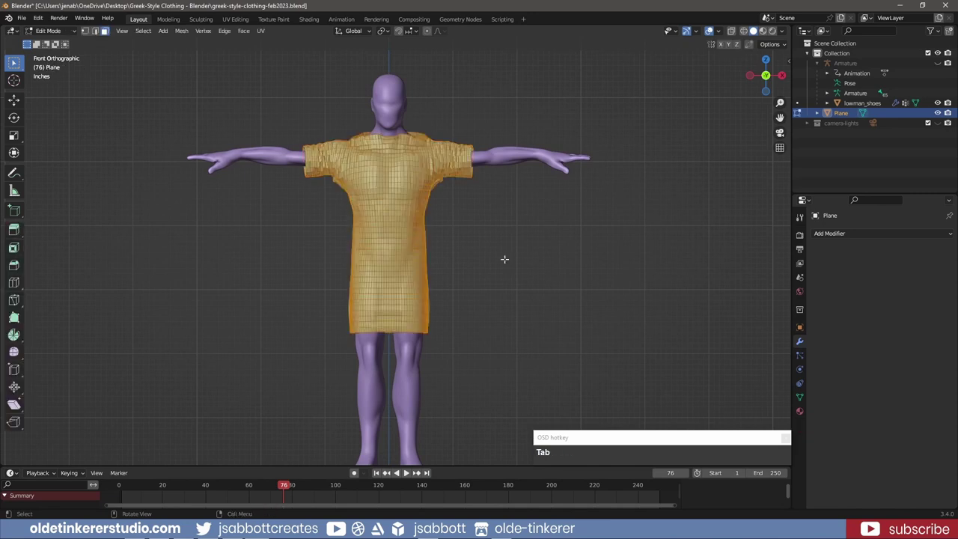
key("z")
key("z")
left_click(404, 288)
left_click(297, 250)
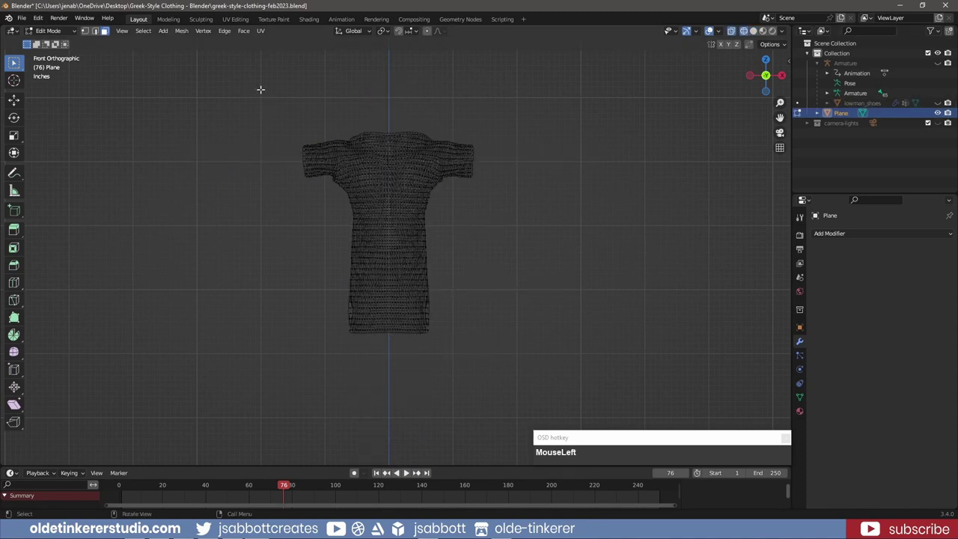
Try to box-select and delete the half of the tunic on the negative X side
mouse_move(259, 87)
left_mouse_down()
mouse_move(389, 353)
mouse_move(369, 358)
mouse_move(388, 363)
left_mouse_up()
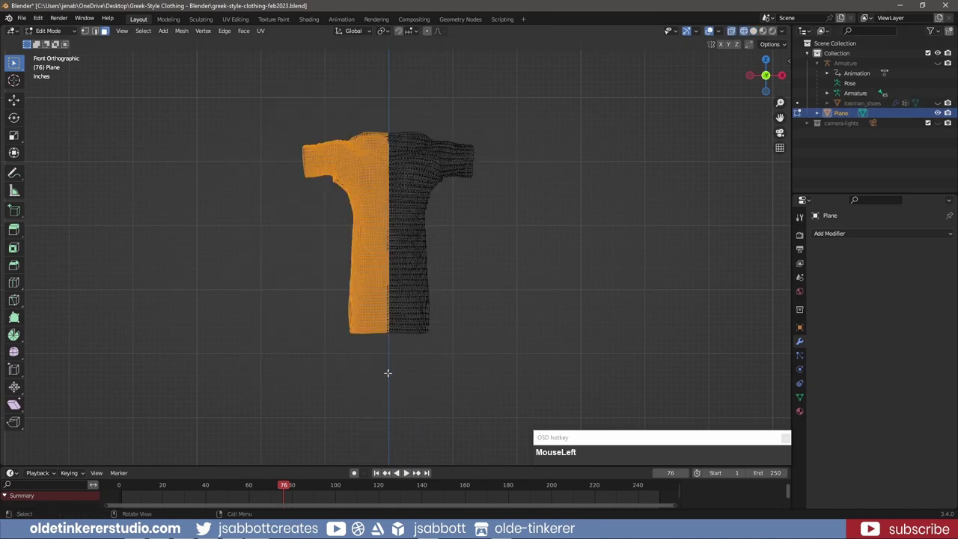
key("x")
left_click(388, 374)
key("ctrl+z")
key("x")
left_click(341, 329)
Box-select the tunic's negative X half up to the centre line again and delete it
left_click_drag(241, 85, 387, 402)
key("x")
left_click(374, 385)
Select the whole remaining half, add a Mirror modifier to the tunic and return to solid shading
key("a")
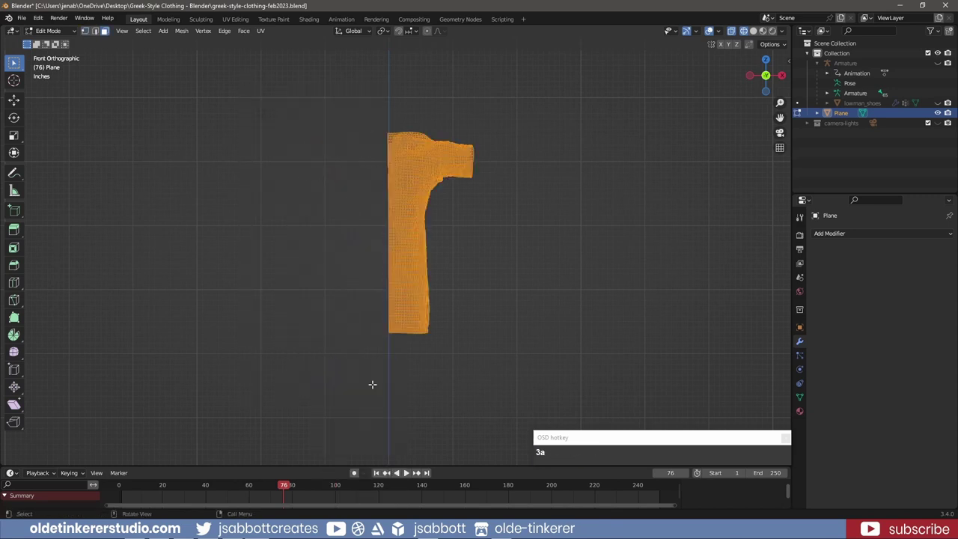
left_click(823, 232)
left_click(751, 350)
key("z")
left_click(479, 241)
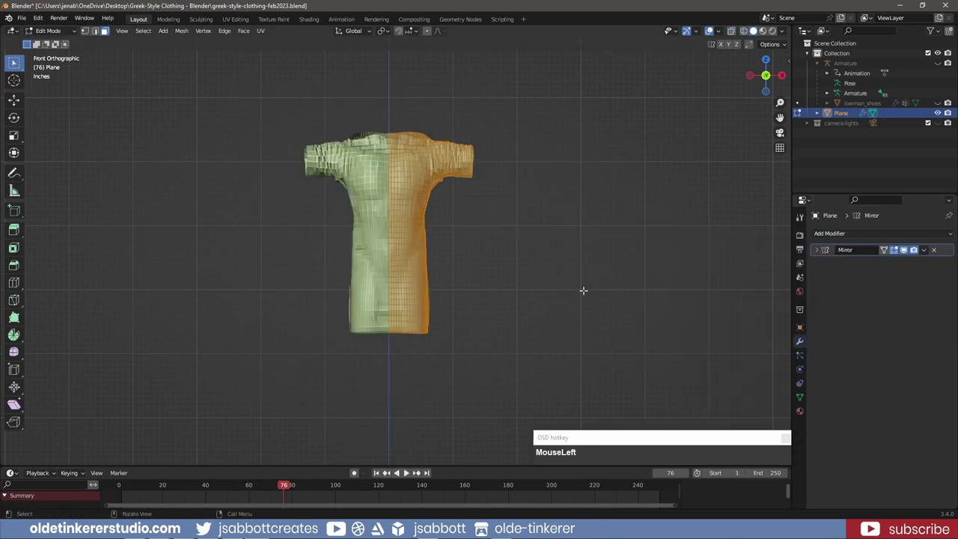
Switch to vertex selection and merge the first doubled vertex pair at centre on the sleeve's upper seam, near the cuff
key("1")
scroll(524, 193, "up", 5)
middle_click_drag(480, 241, 579, 173)
left_click(582, 180)
middle_click_drag(571, 218, 558, 214)
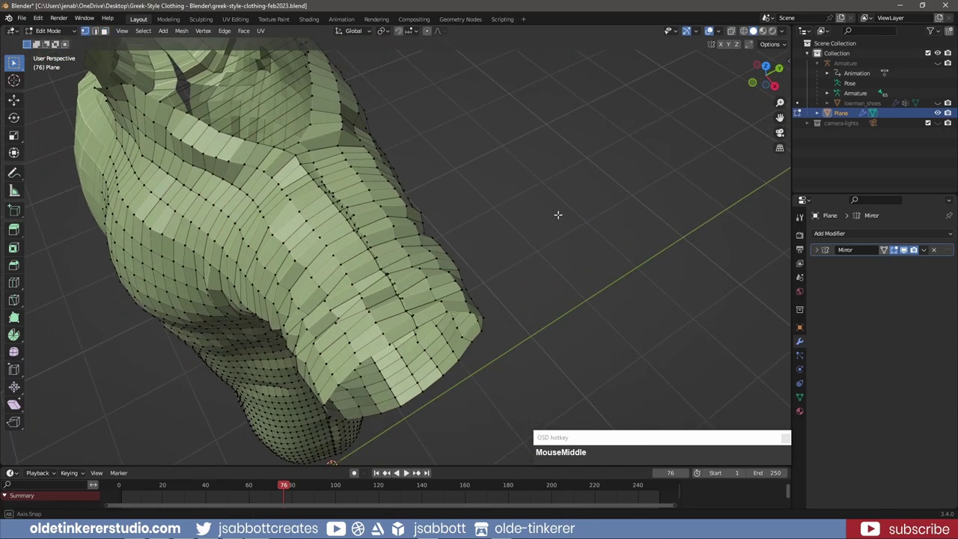
scroll(552, 223, "up", 2)
scroll(546, 230, "up", 3)
middle_click_drag(517, 267, 482, 300, "shift")
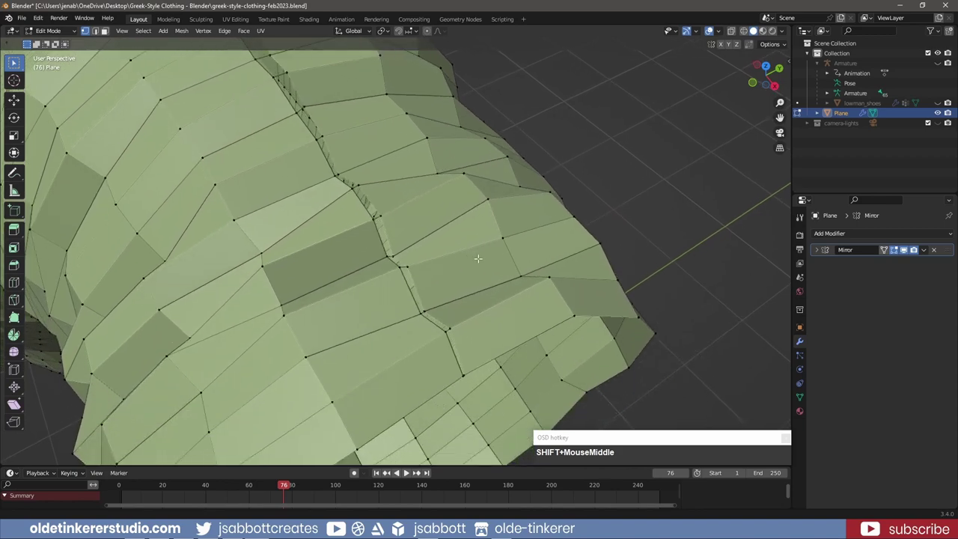
left_click(447, 329)
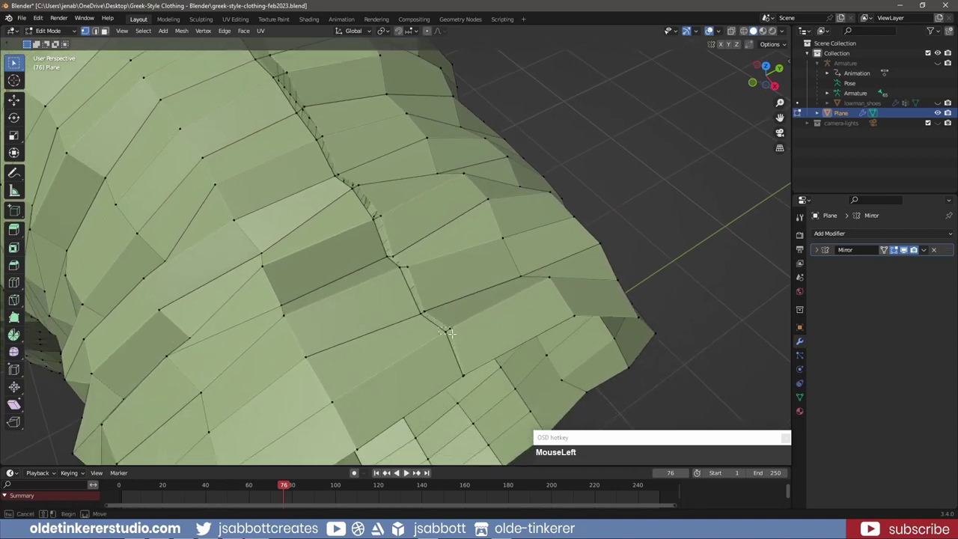
key("m")
left_click(453, 334)
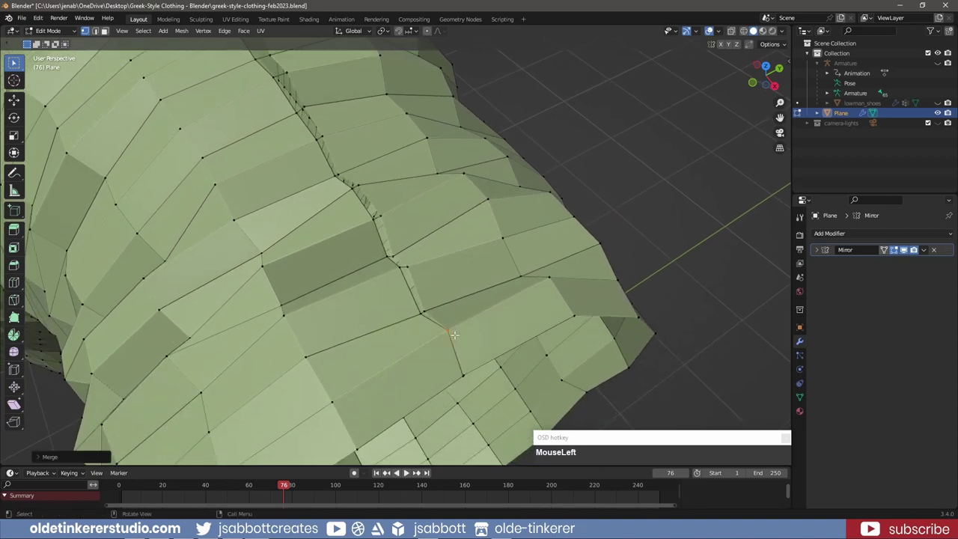
Merge the next two doubled vertex pairs at centre, working up the sleeve seam towards the shoulder
left_click(421, 312)
left_click(421, 312, "shift")
key("m")
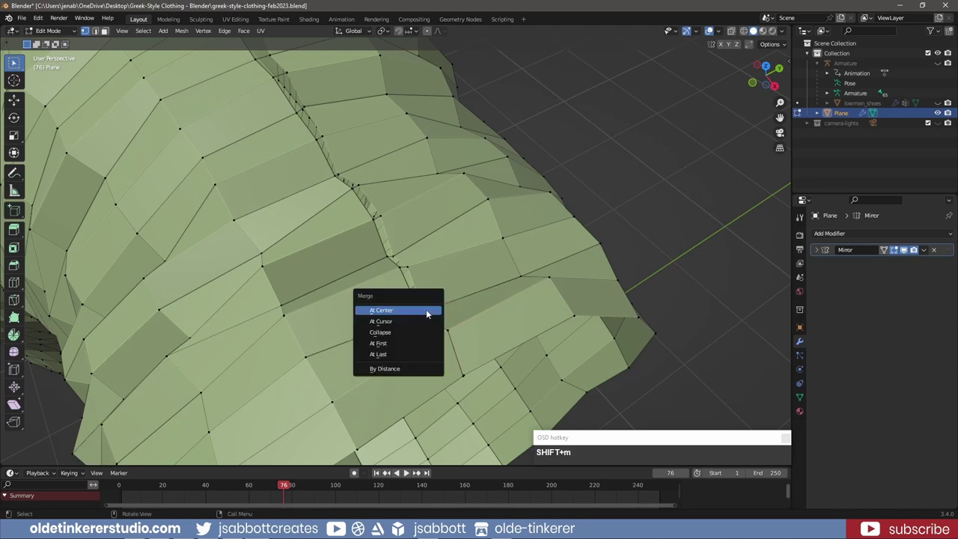
left_click(425, 309)
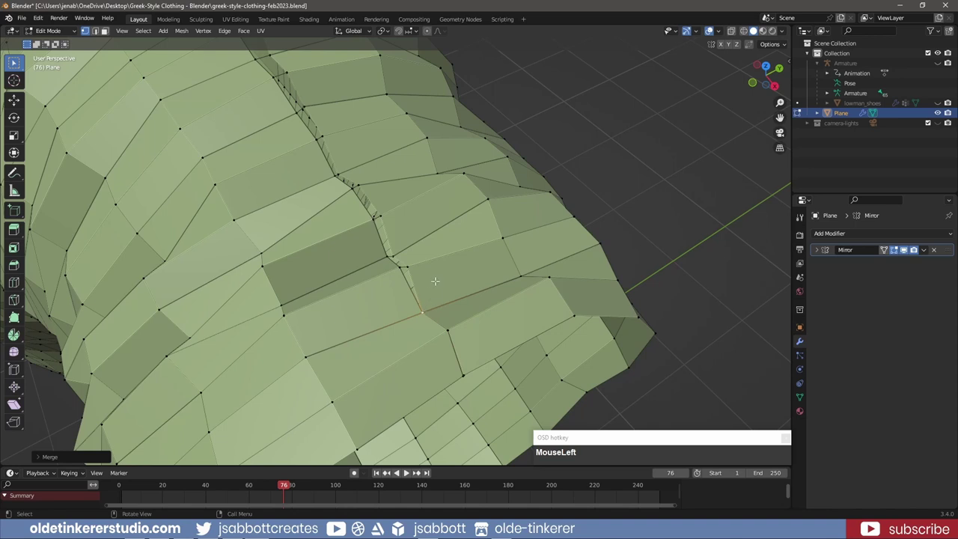
left_click(397, 266)
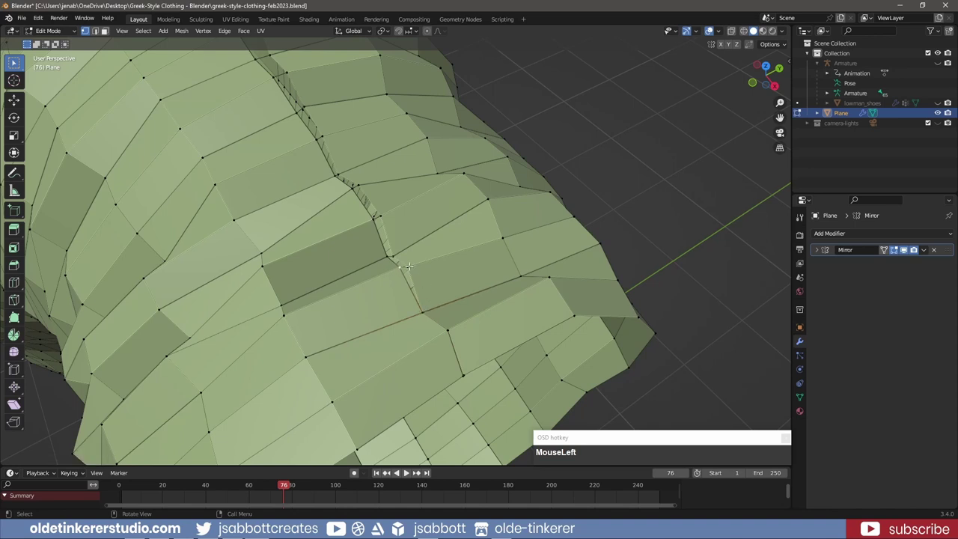
key("shift+m")
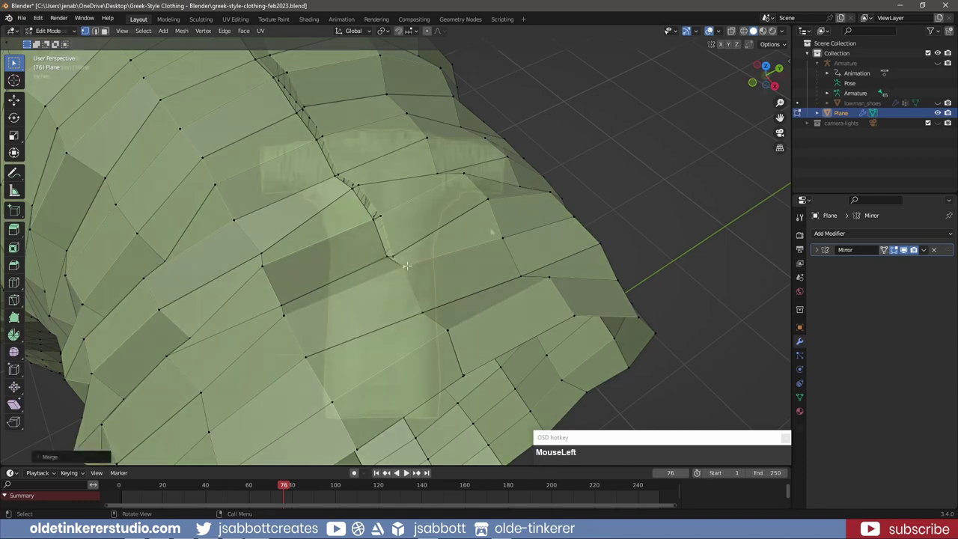
Shade the whole tunic smooth and add a Subdivision modifier with viewport level 4
right_click(380, 174)
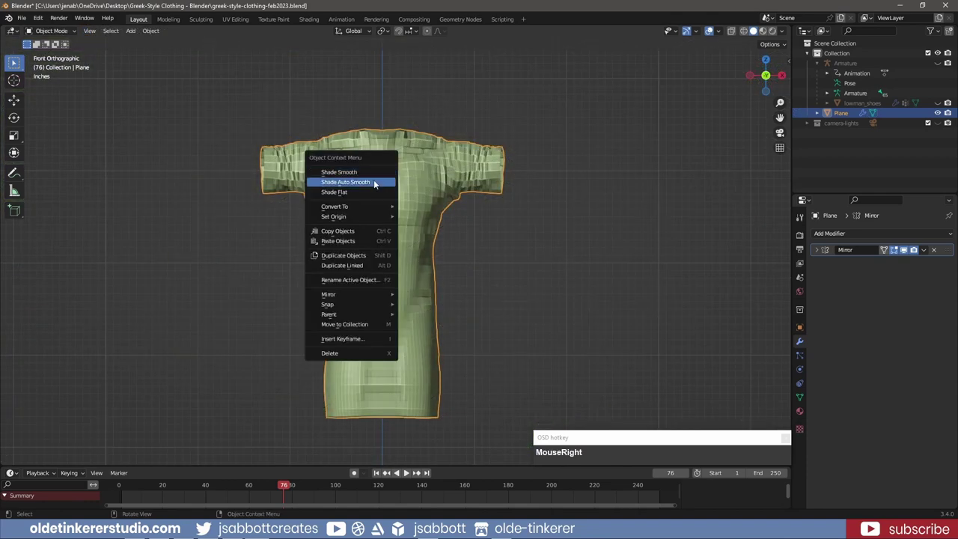
left_click(375, 183)
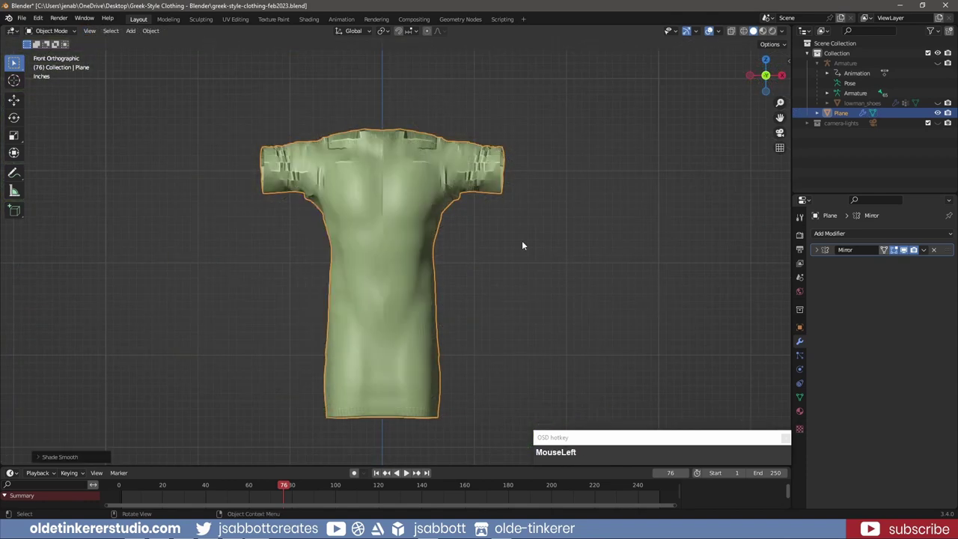
key("ctrl")
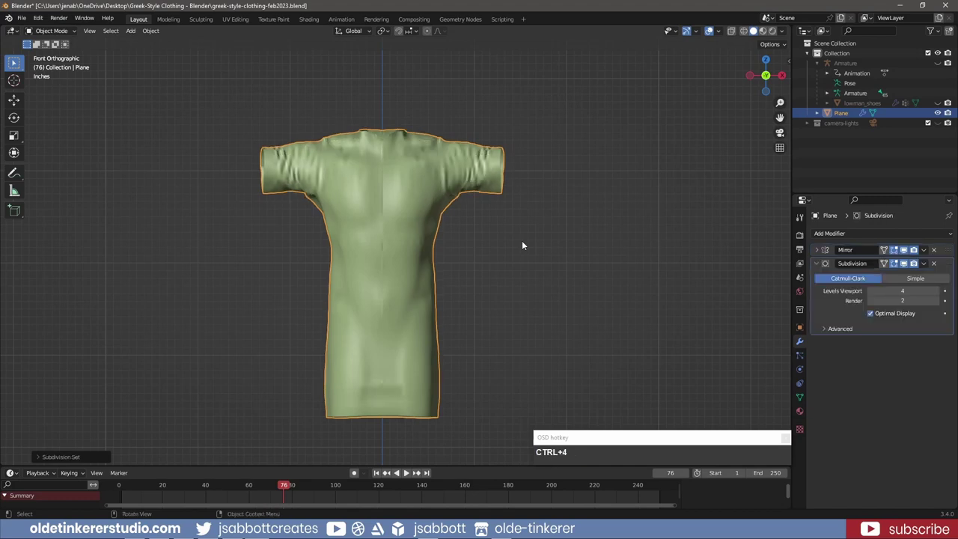
left_click(817, 263)
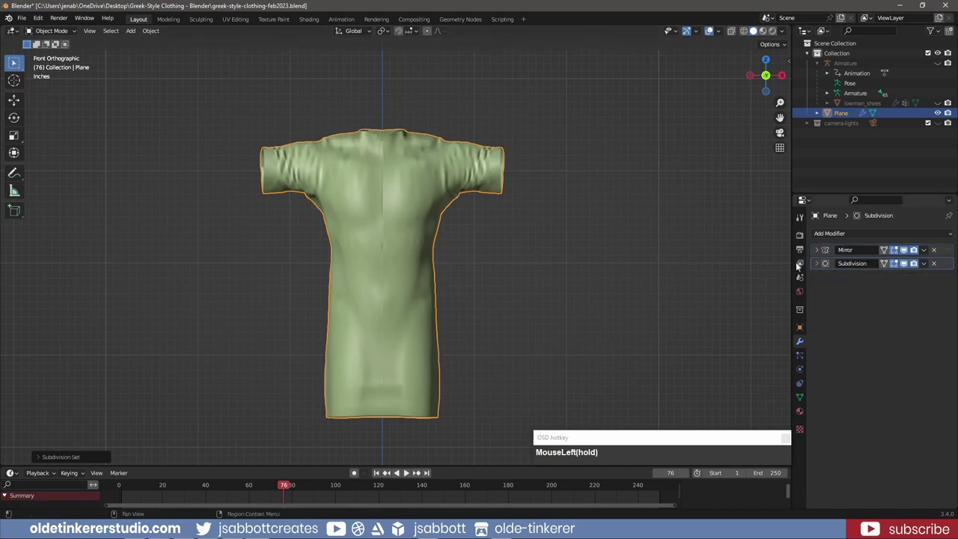
Add a Solidify modifier to the tunic with offset 1, thickness 0.01 ft and even thickness
middle_click_drag(552, 266, 484, 265)
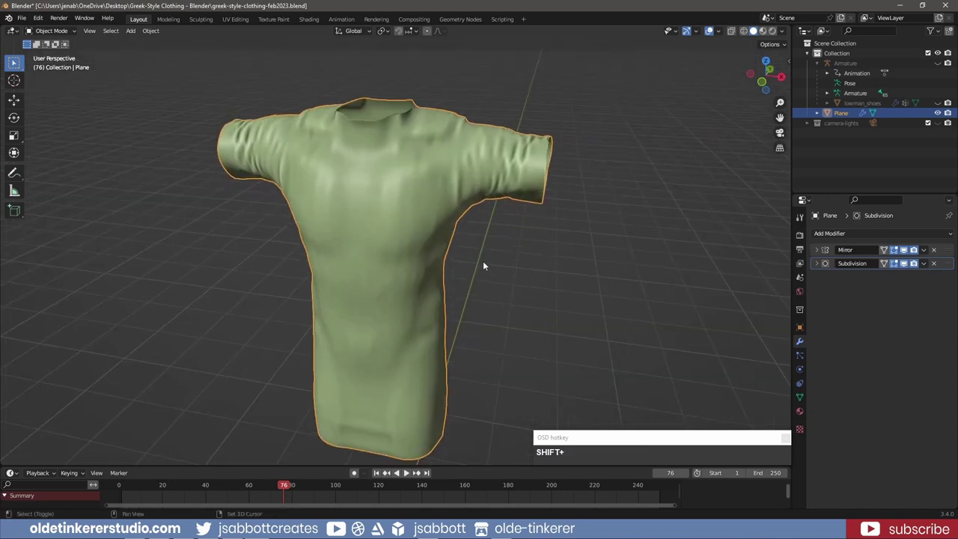
left_click(829, 234)
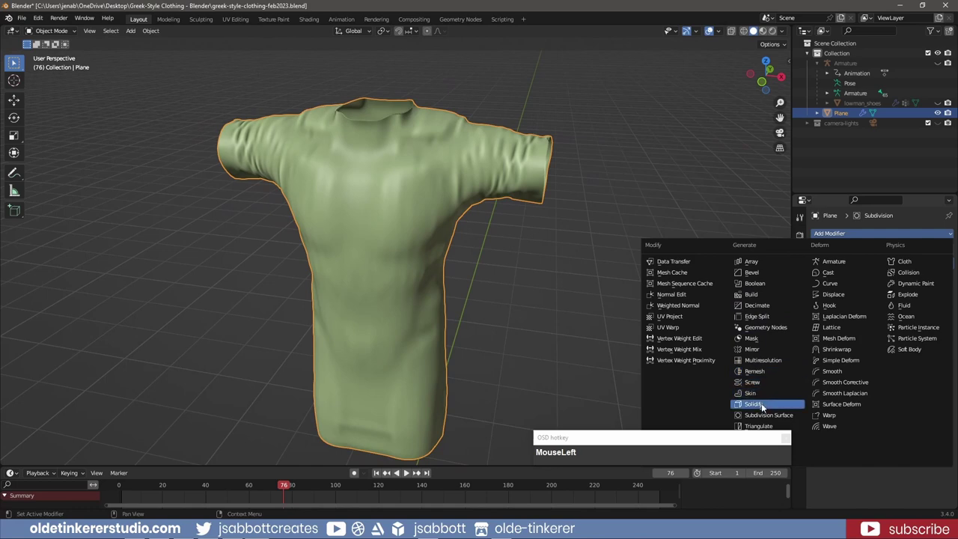
middle_click_drag(683, 290, 650, 280)
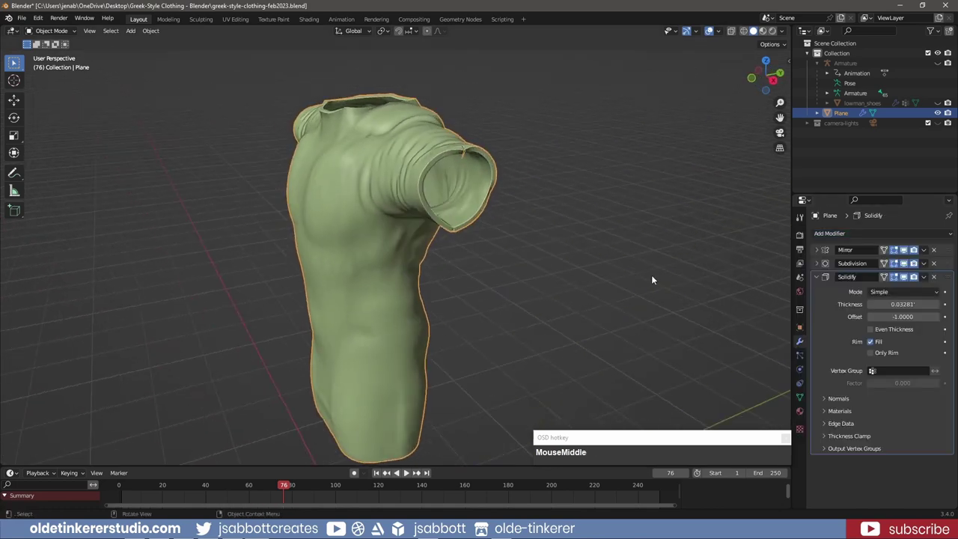
left_click(902, 316)
type("1")
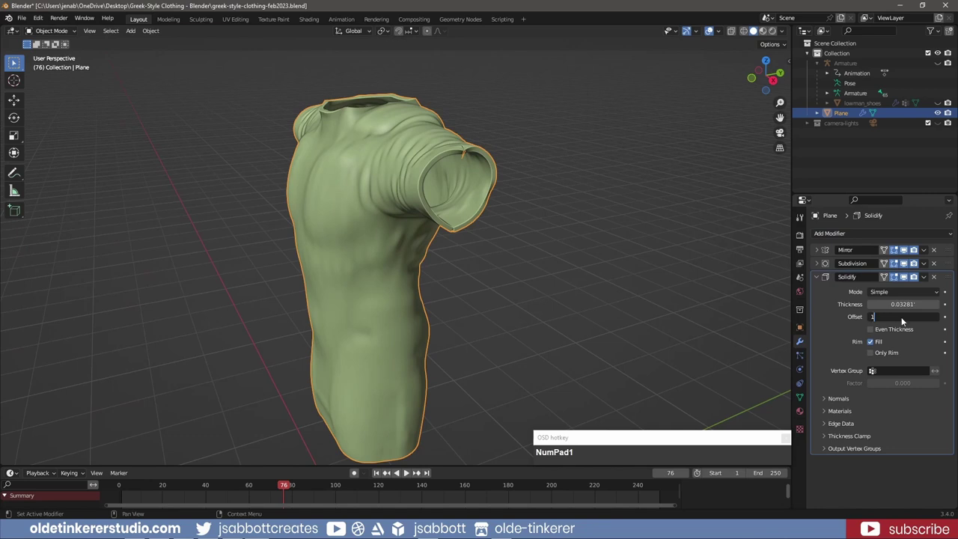
left_click(902, 304)
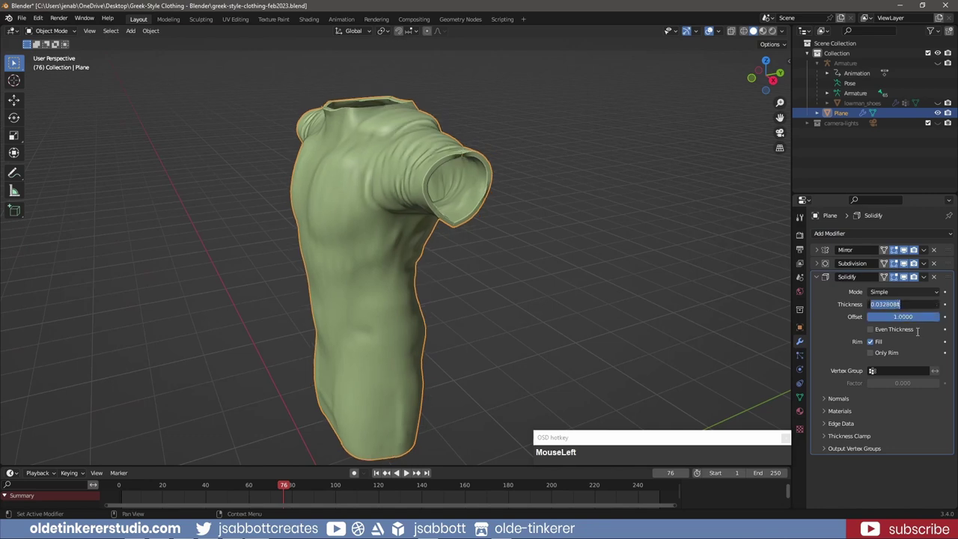
type(".01")
key("Return")
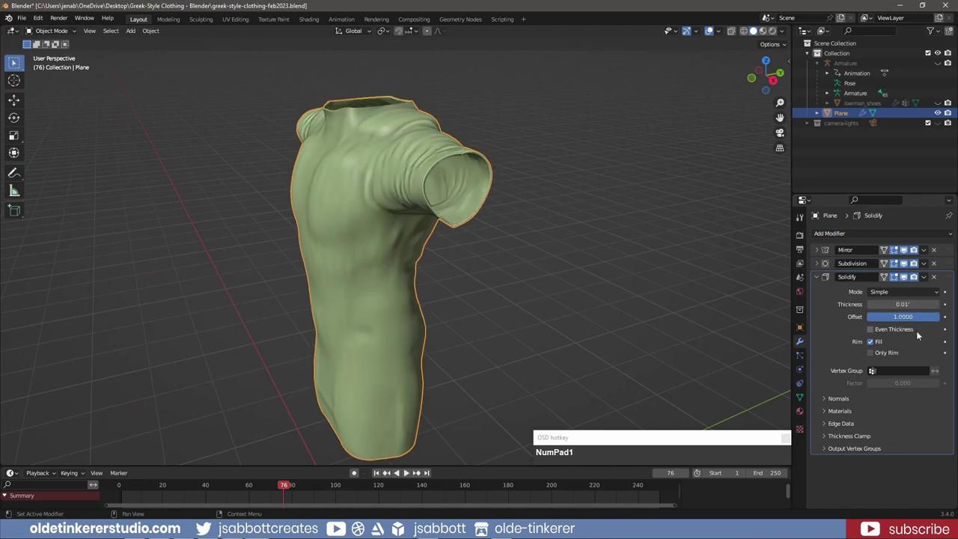
left_click(871, 330)
left_click(823, 277)
Unhide the human figure in front view and add a new plane mesh at the origin
key("KP_1")
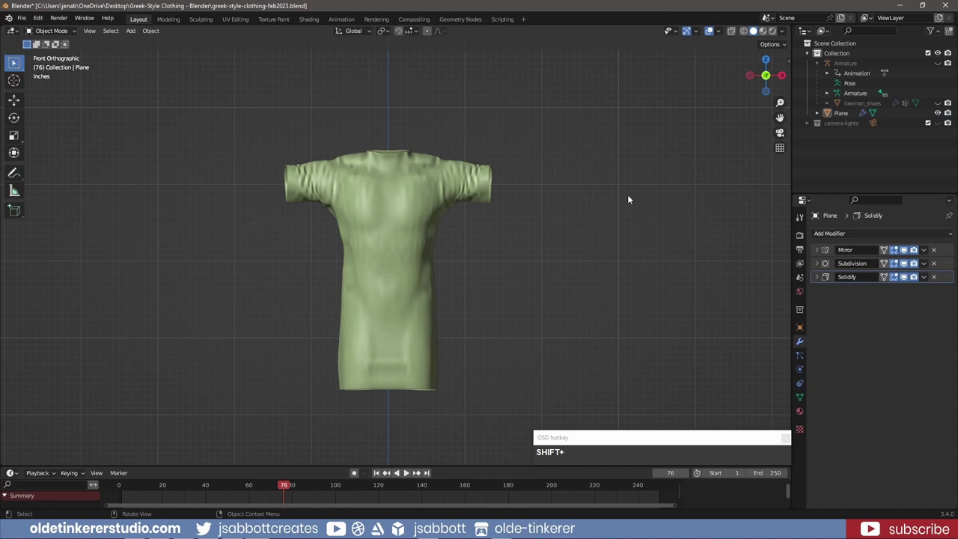
left_click(938, 103)
key("shift+a")
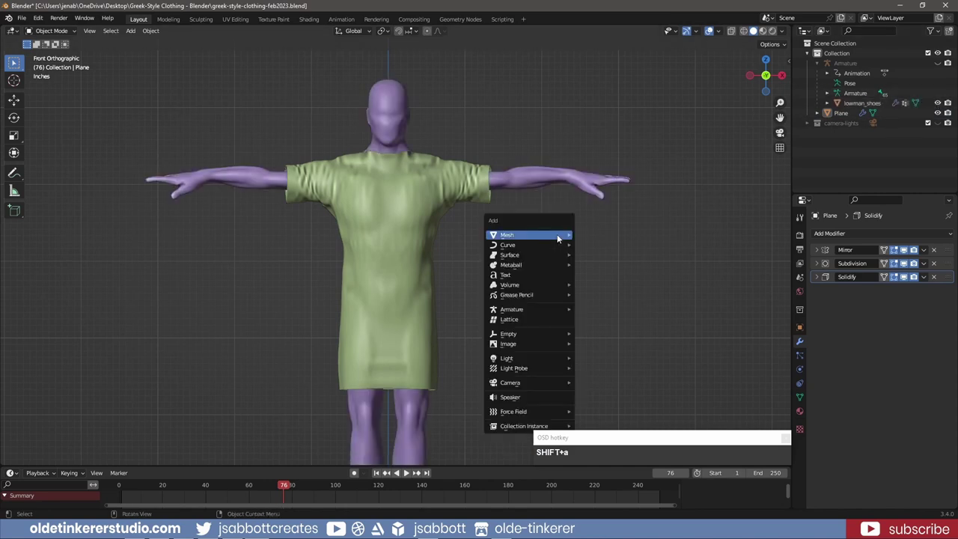
mouse_move(557, 234)
left_click(593, 234)
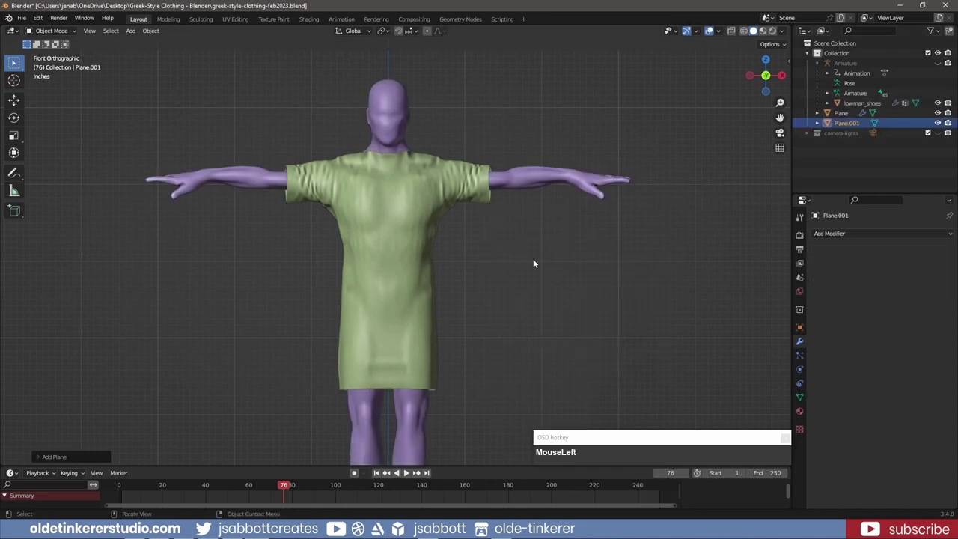
Rotate the new plane 90° about the X axis so it stands upright
scroll(530, 301, "down", 3)
middle_click_drag(529, 348, 512, 298, "shift")
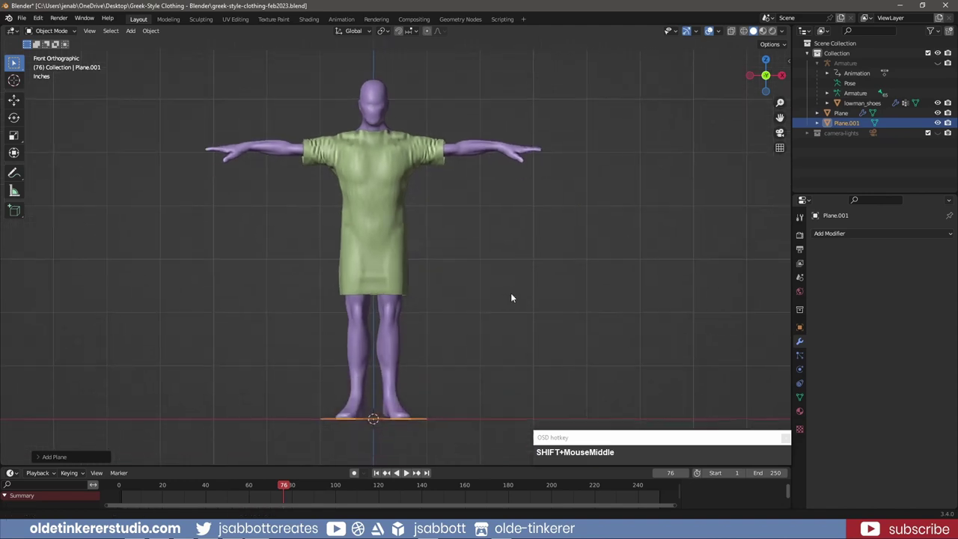
type("rx90")
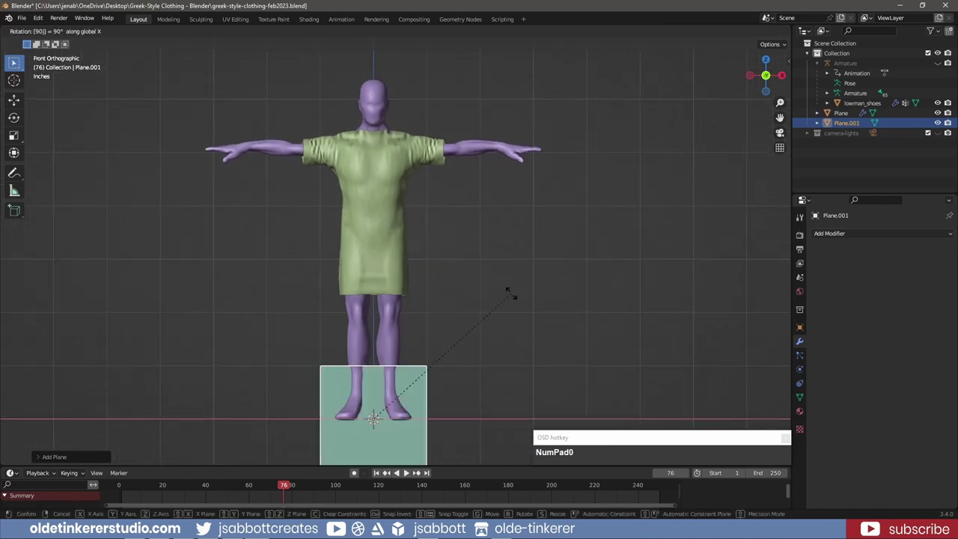
left_click(509, 293)
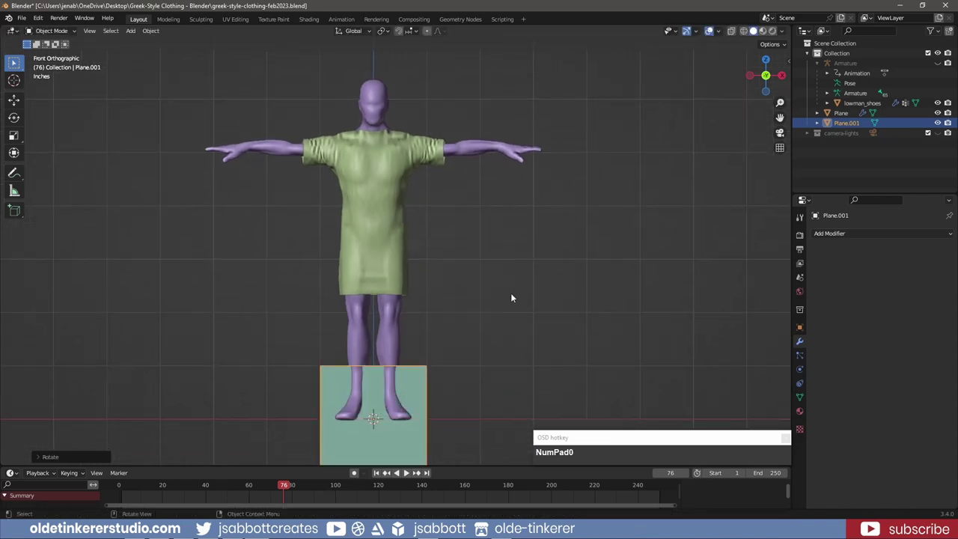
In Edit Mode, move the plane about 0.53 ft along Y behind the figure and raise it along Z to shoulder height
key("Tab")
key("KP_3")
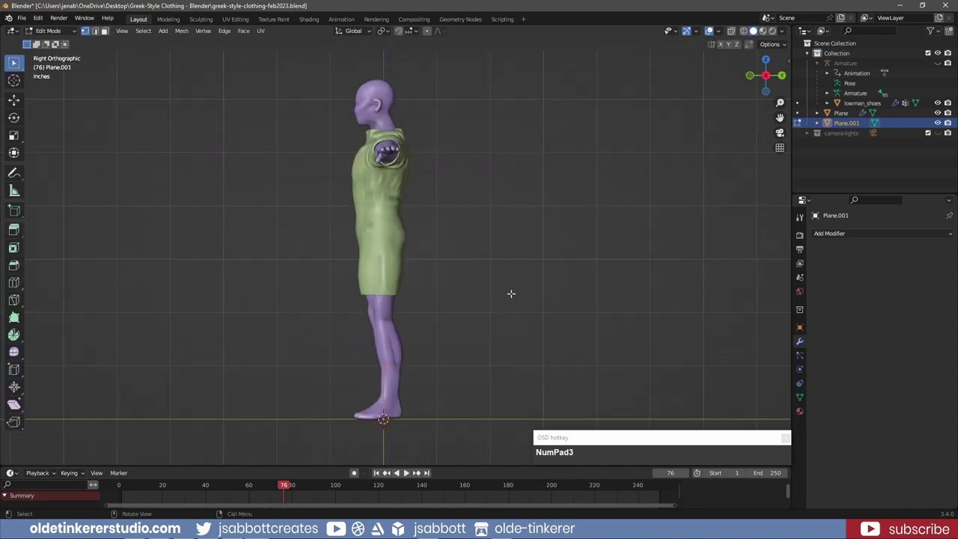
key("g")
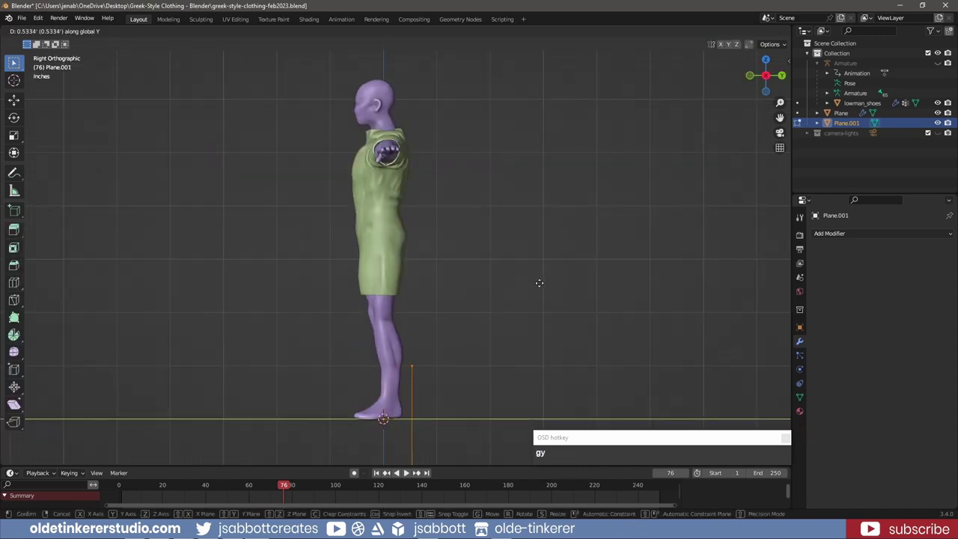
left_click(531, 285)
key("g")
key("z")
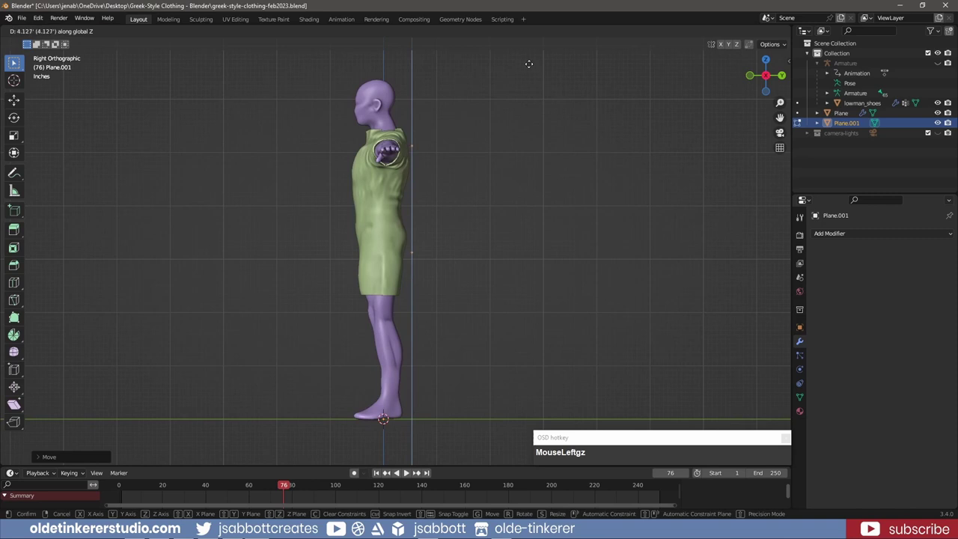
left_click(526, 45)
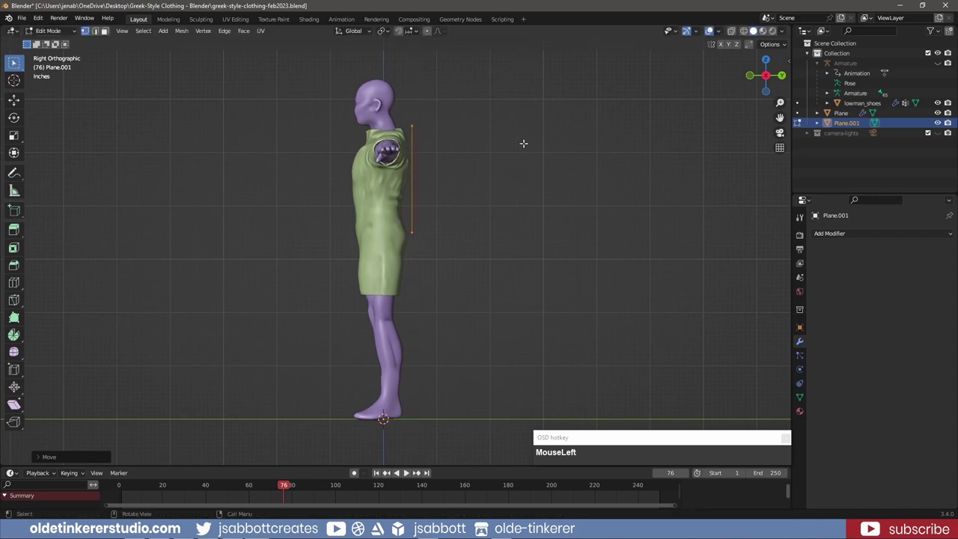
In back view, select the plane's lower edge and move it down along Z to about knee level
key("ctrl+KP_1")
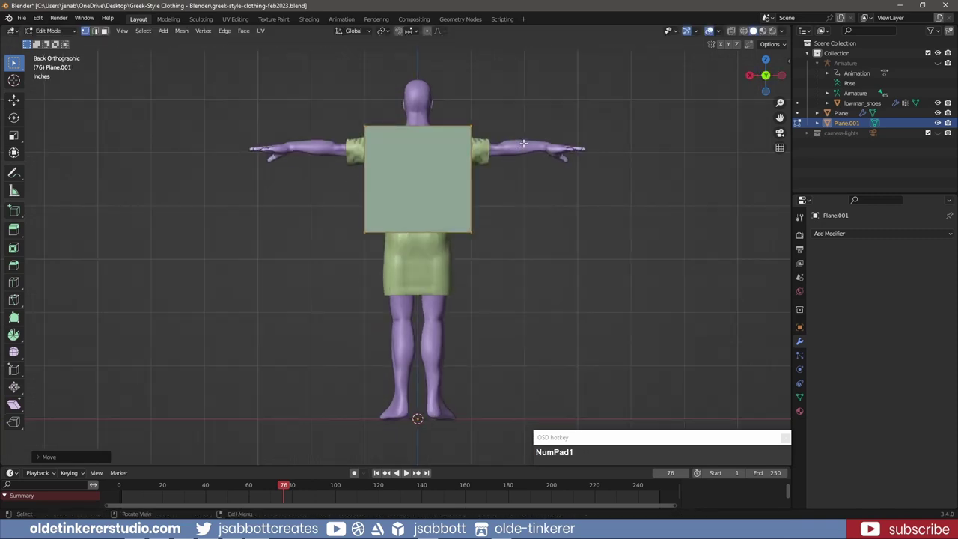
middle_click_drag(523, 142, 487, 145, "shift")
scroll(484, 147, "up", 1)
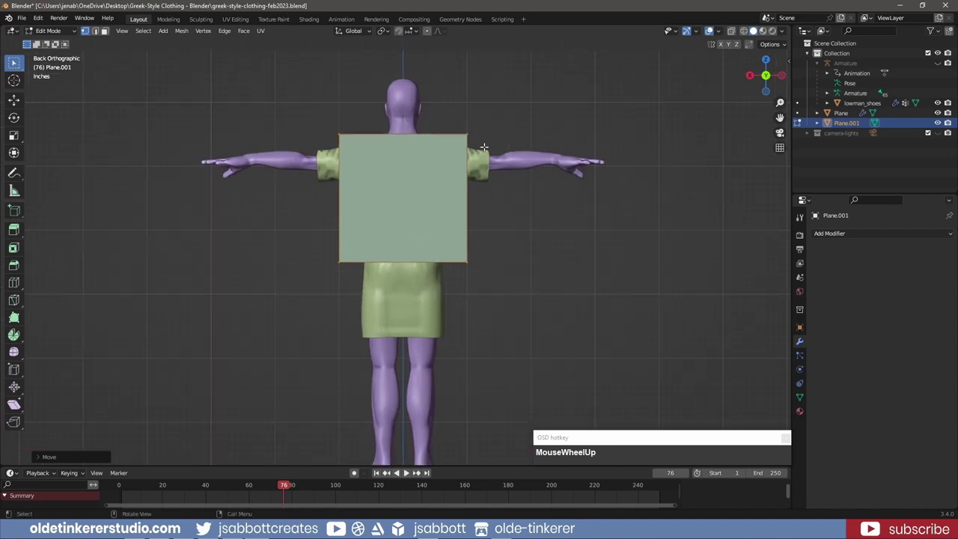
left_click_drag(322, 243, 510, 249)
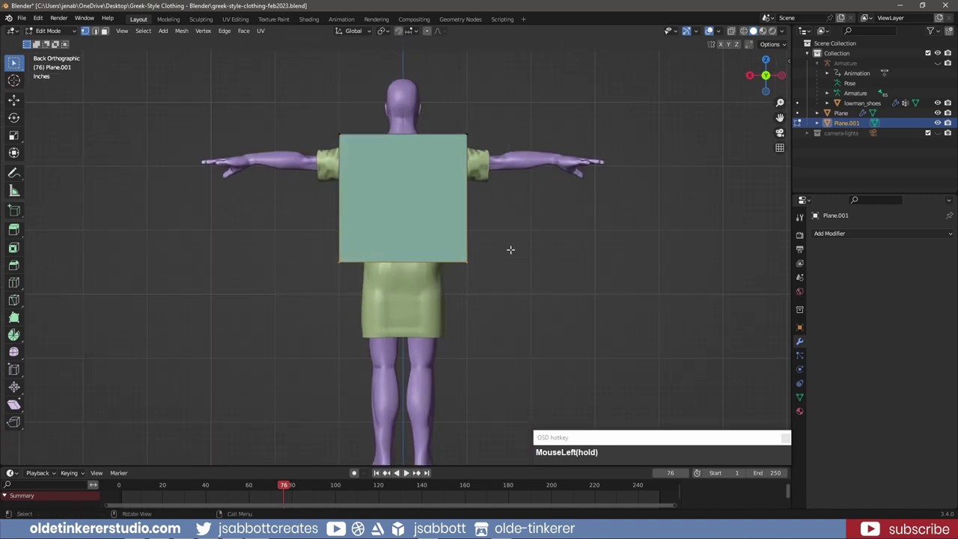
key("g")
key("z")
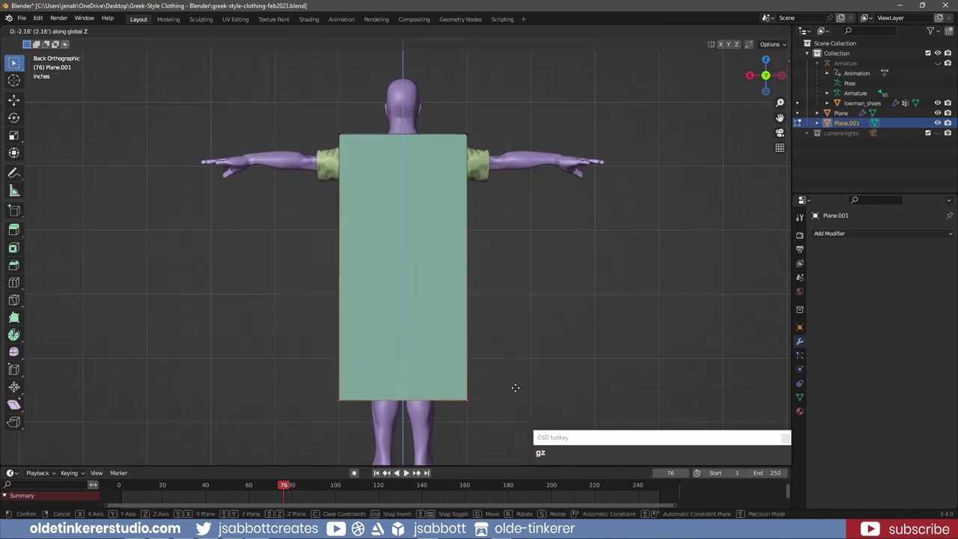
left_click(510, 374)
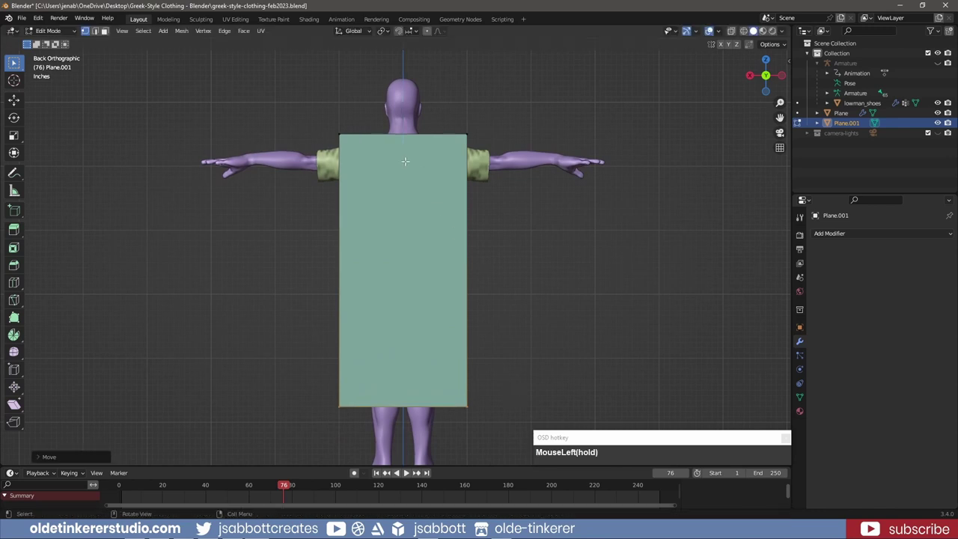
Return to Object Mode and apply the object transform of the upright plane
key("Tab")
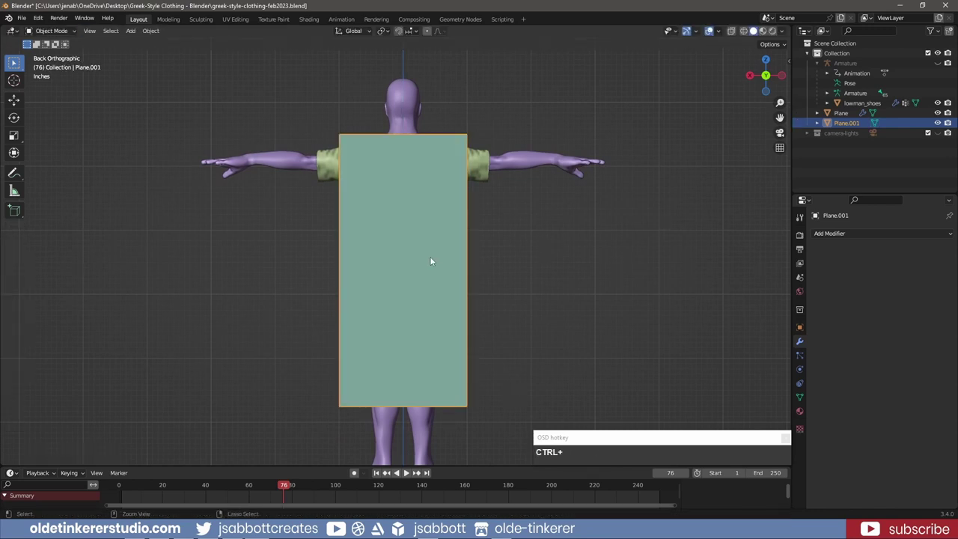
key("ctrl+a")
left_click(431, 257)
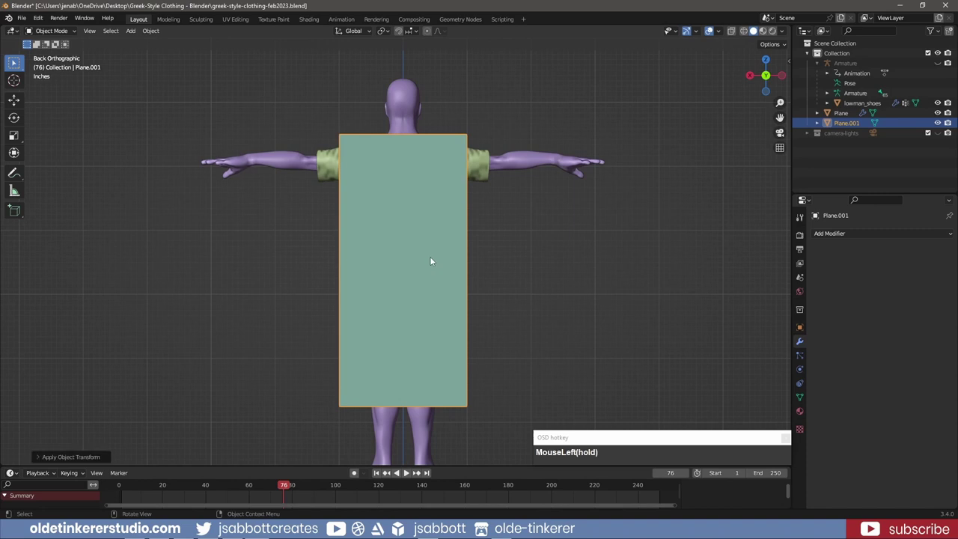
In Edit Mode, subdivide the upright plane behind the figure with 24 cuts
key("Tab")
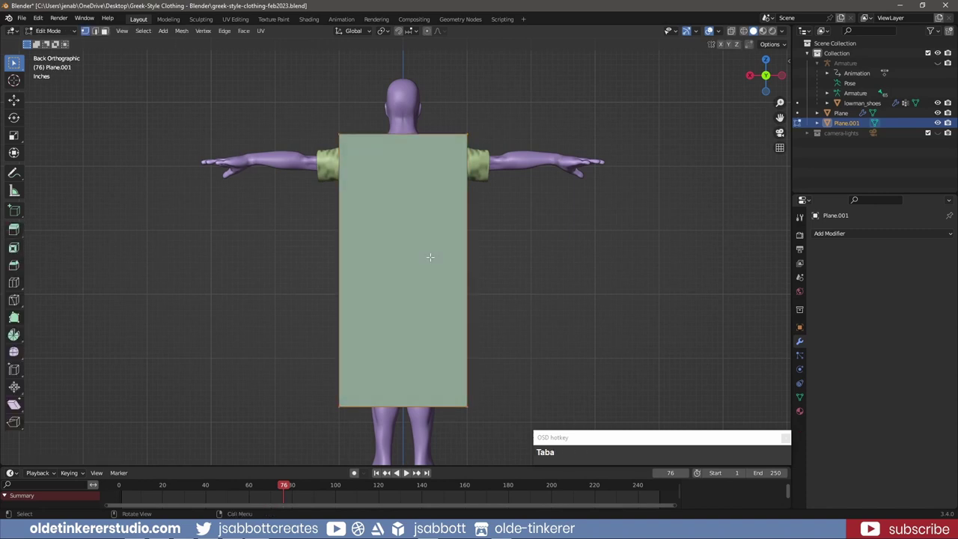
right_click(431, 257)
left_click(396, 274)
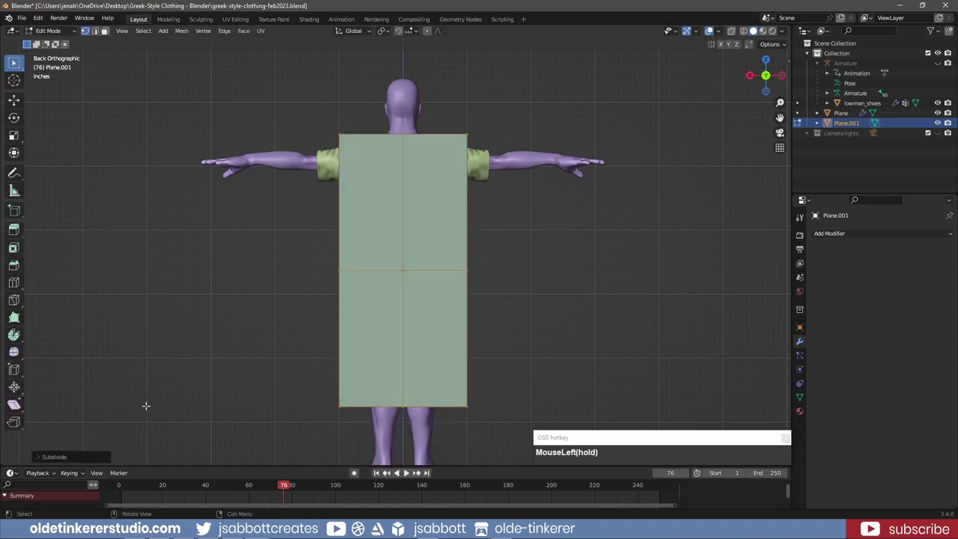
left_click(37, 455)
left_click(127, 387)
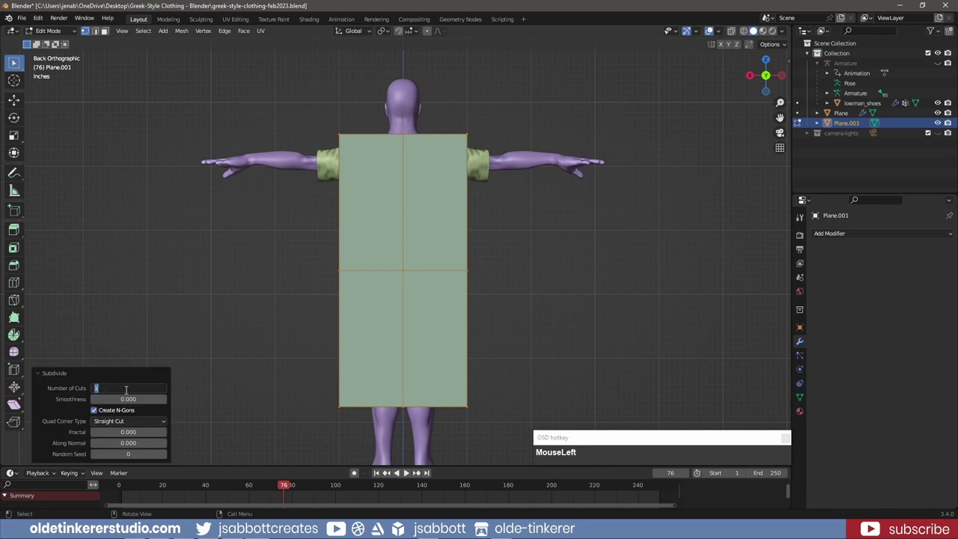
type("24")
key("Return")
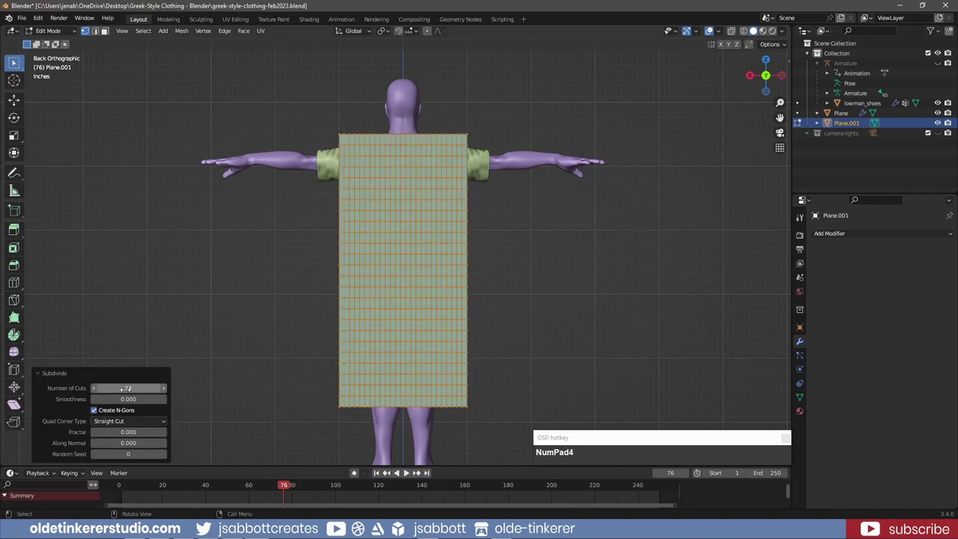
left_click(40, 373)
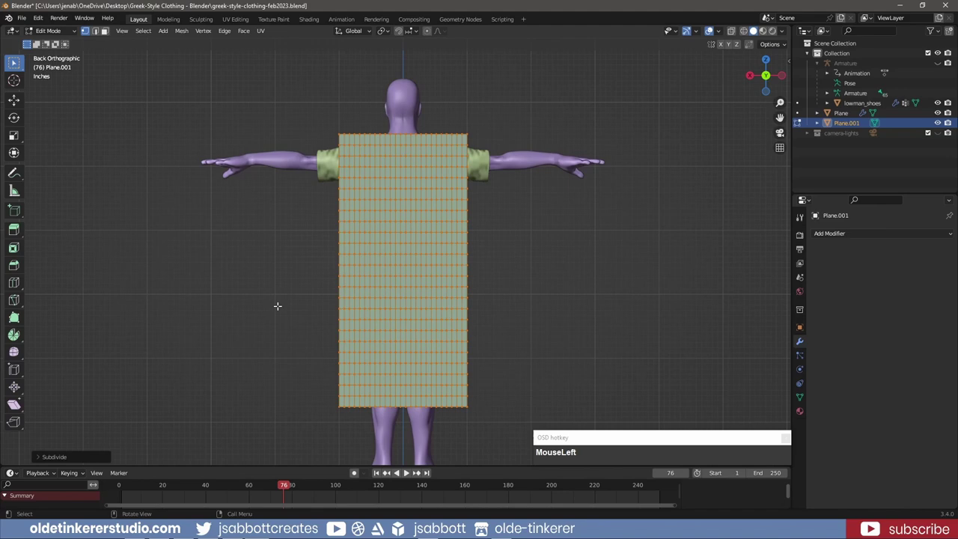
In top view, select the five end vertices at each side of the plane's upper edge and extrude them forward along Y over the shoulders
key("KP_7")
scroll(490, 205, "up", 4)
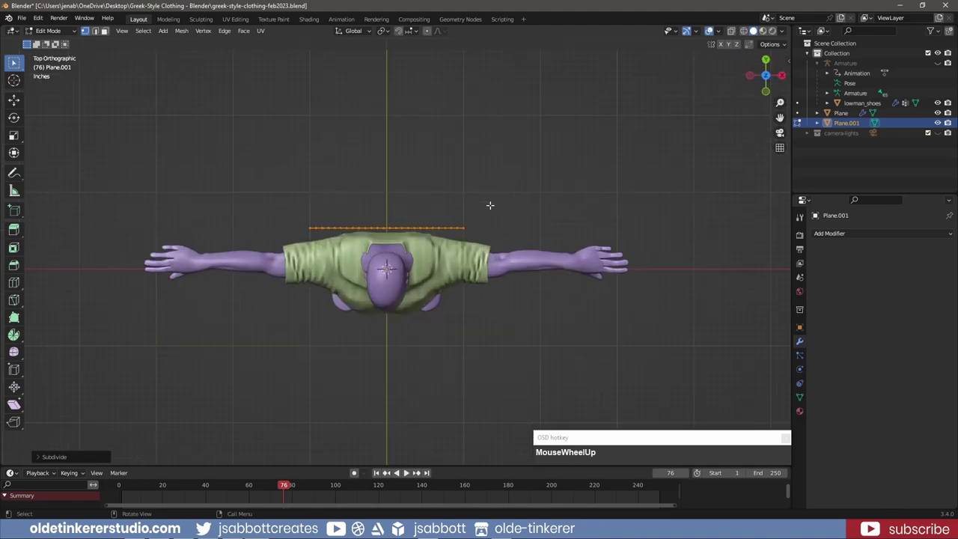
left_click(606, 170)
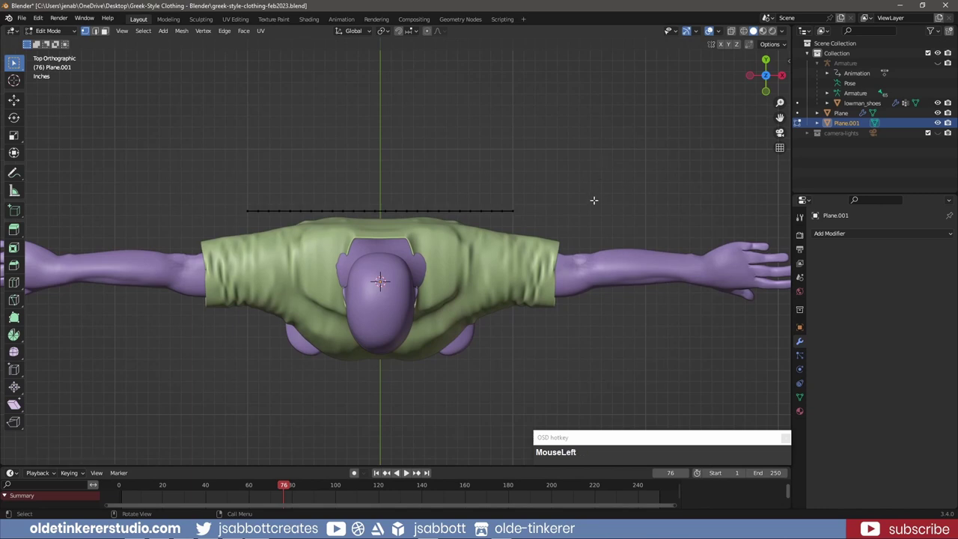
left_click_drag(515, 218, 465, 196)
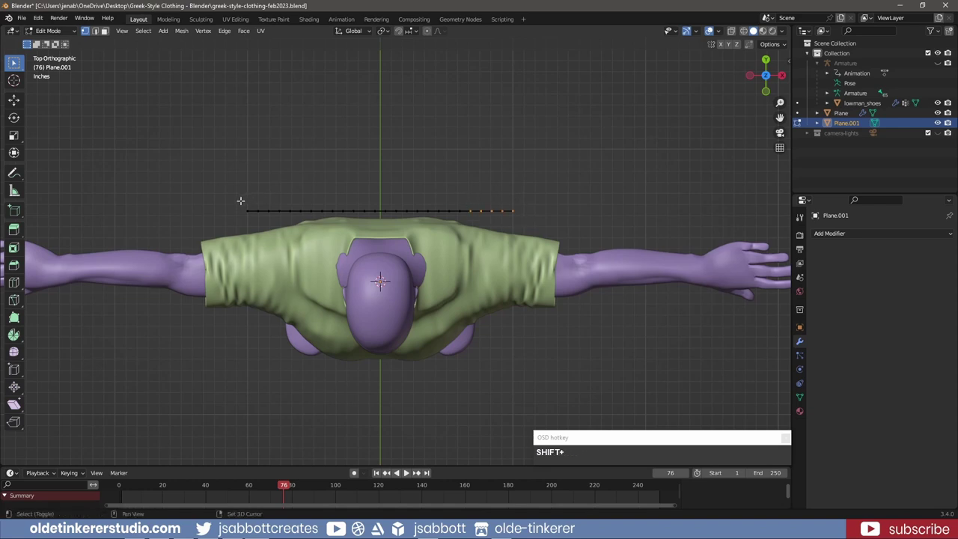
left_click_drag(240, 201, 294, 217, "shift")
key("shift+e")
key("y")
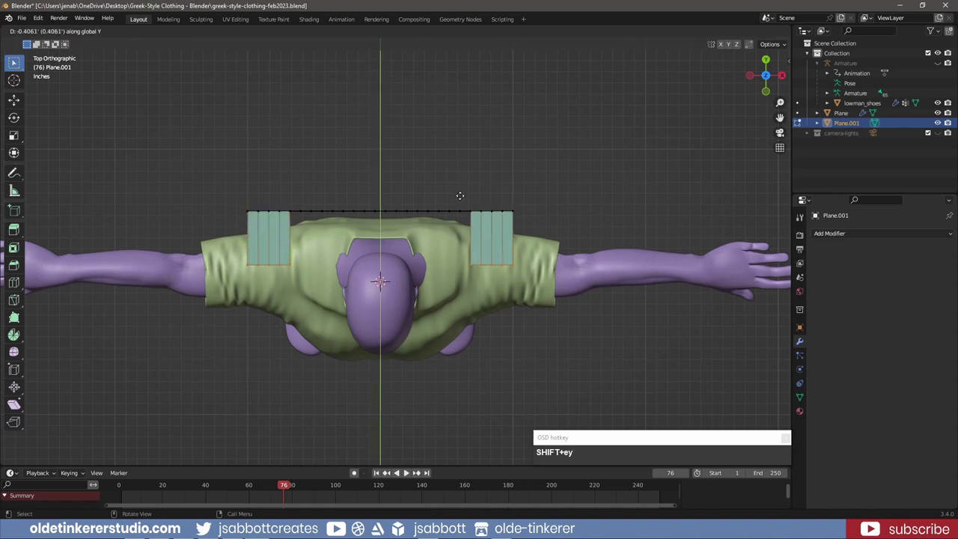
left_click(459, 199)
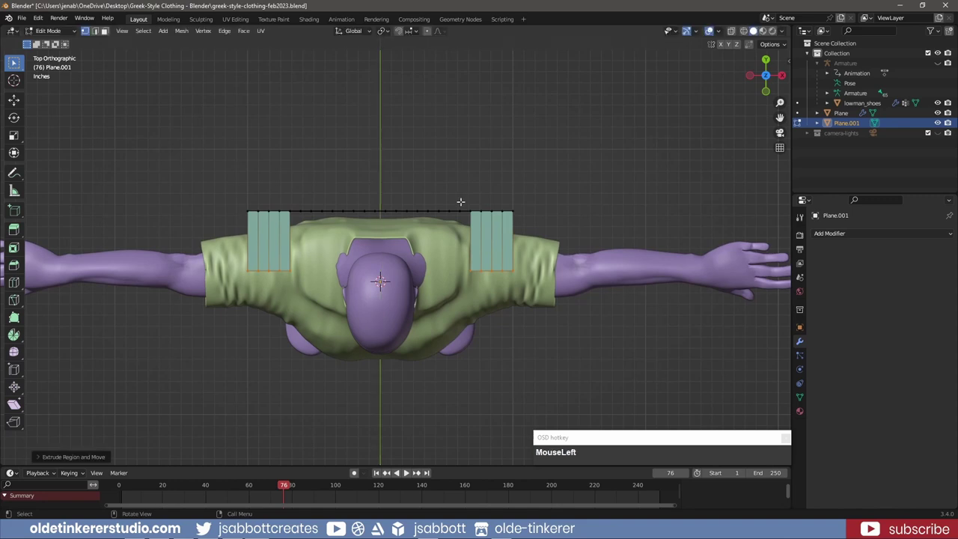
Select all faces of the two shoulder straps and subdivide them with 3 cuts
left_click(264, 245, "shift")
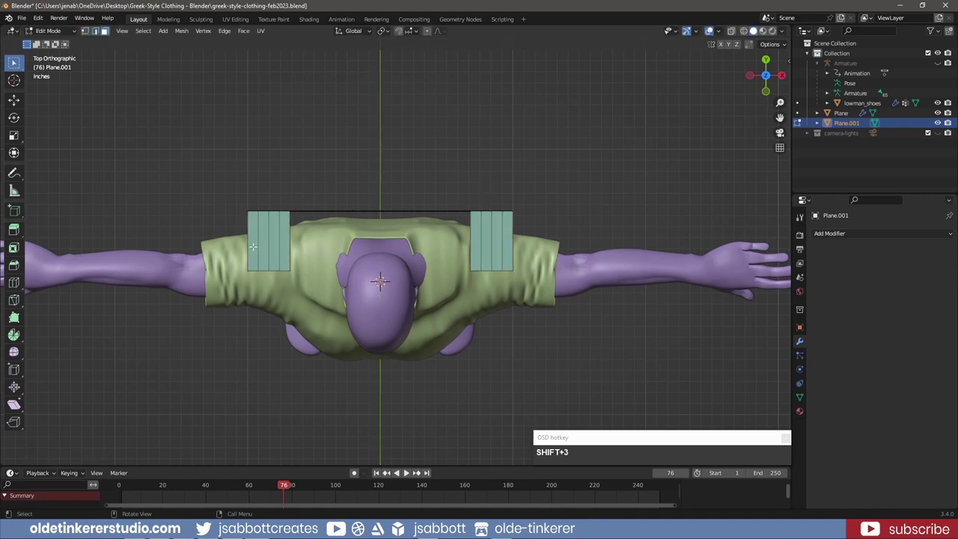
left_click(264, 244, "shift")
left_click(263, 244, "shift")
left_click(264, 243, "shift")
left_click(275, 242, "shift")
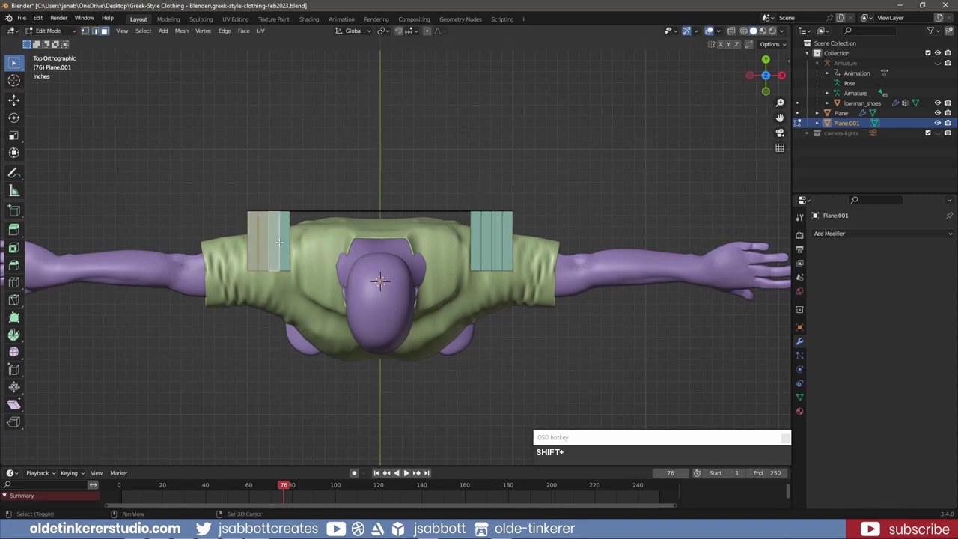
left_click(285, 242, "shift")
left_click(476, 236, "shift")
left_click(487, 238, "shift")
left_click(498, 238, "shift")
left_click(508, 238, "shift")
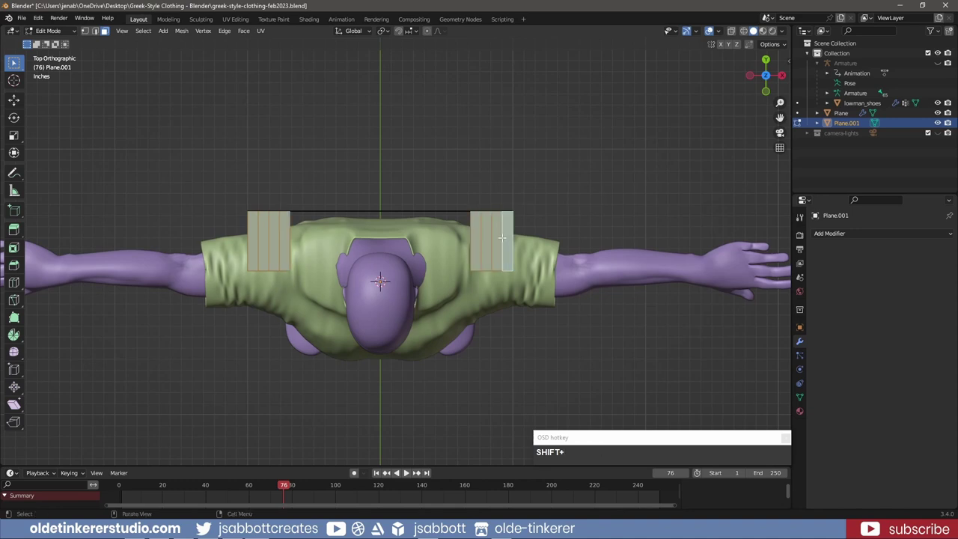
right_click(470, 256)
left_click(470, 254)
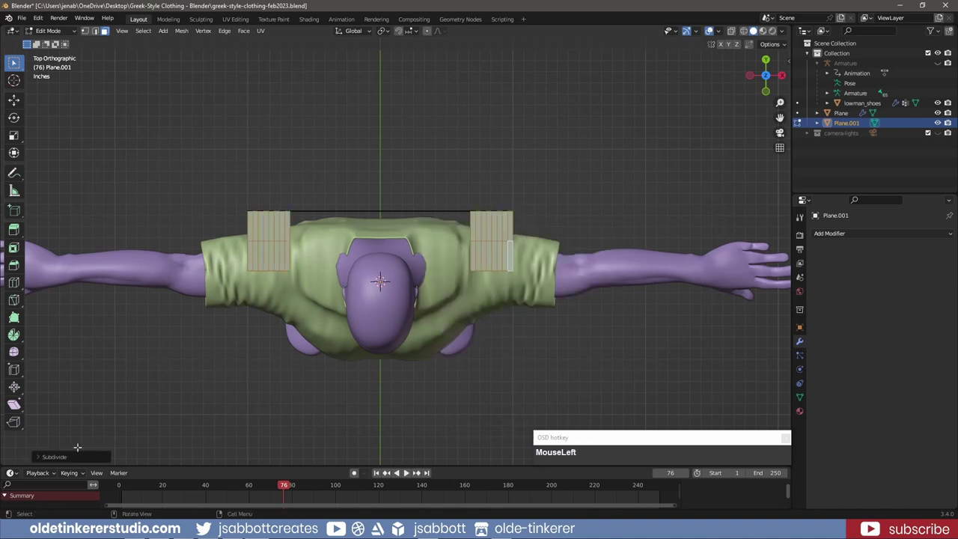
left_click(39, 458)
left_click(164, 388)
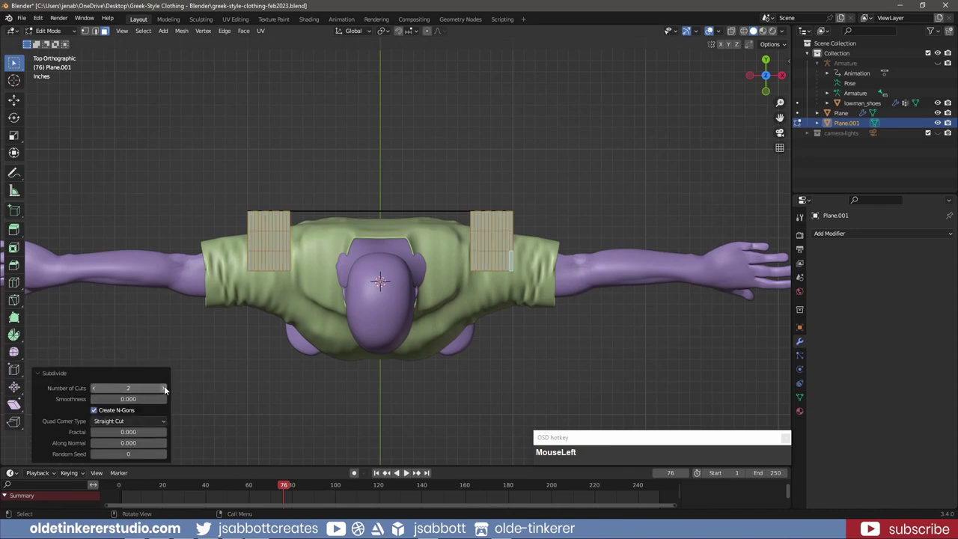
left_click(165, 388)
left_click(42, 372)
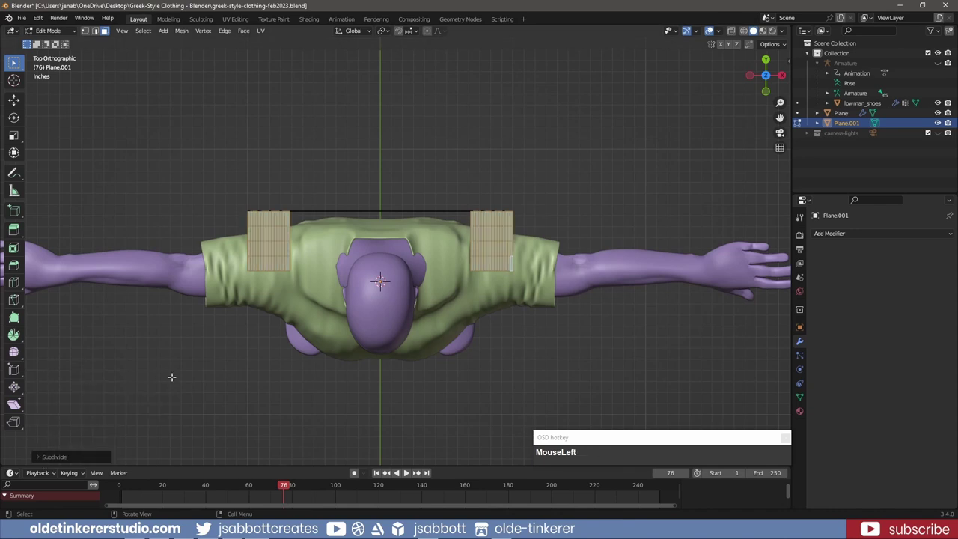
Select the front two rows of vertices on both shoulder straps and assign them to a new vertex group named PIN
key("1")
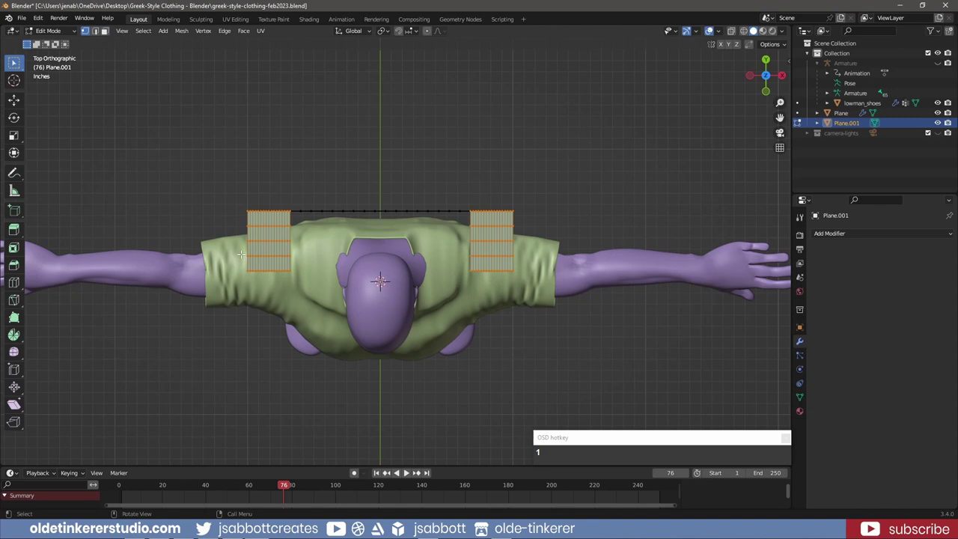
left_click_drag(241, 253, 298, 278)
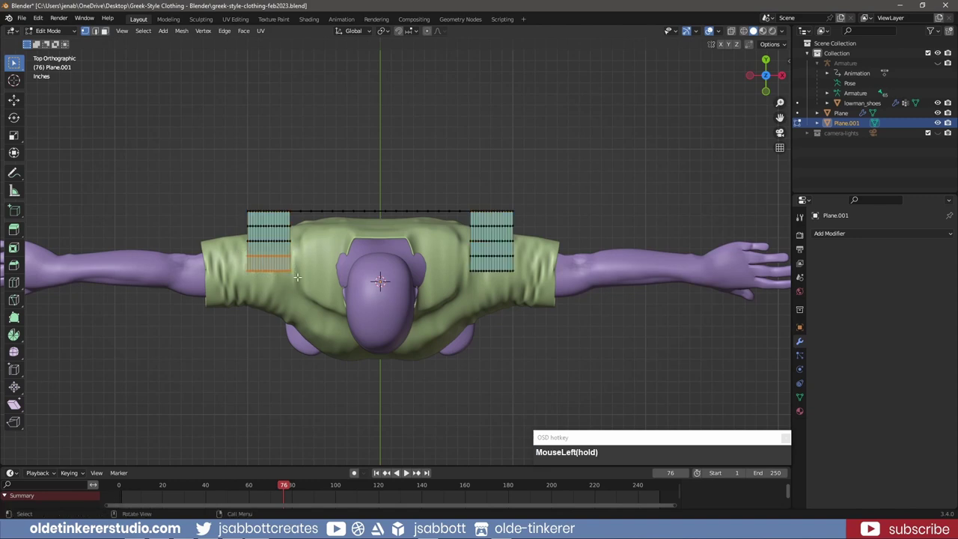
left_click_drag(464, 254, 518, 280, "shift")
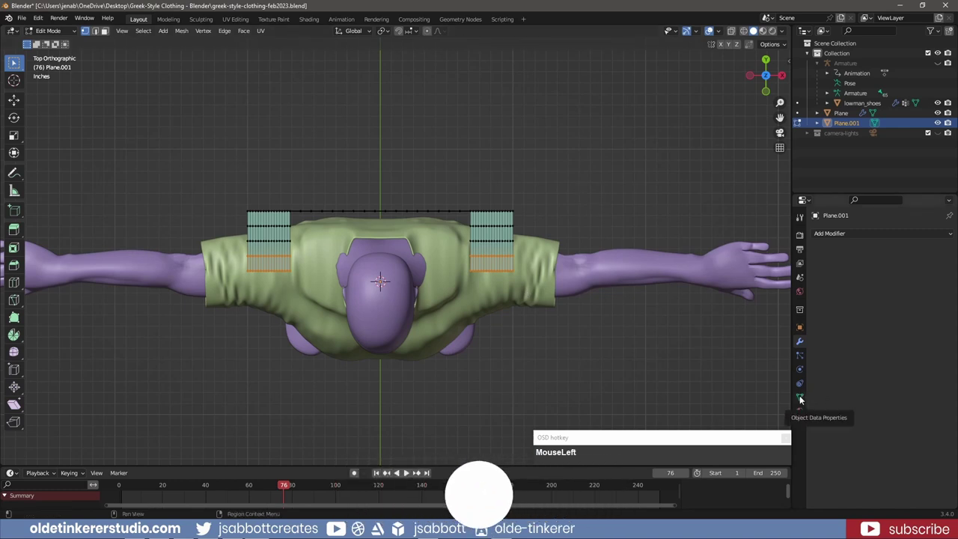
left_click(799, 397)
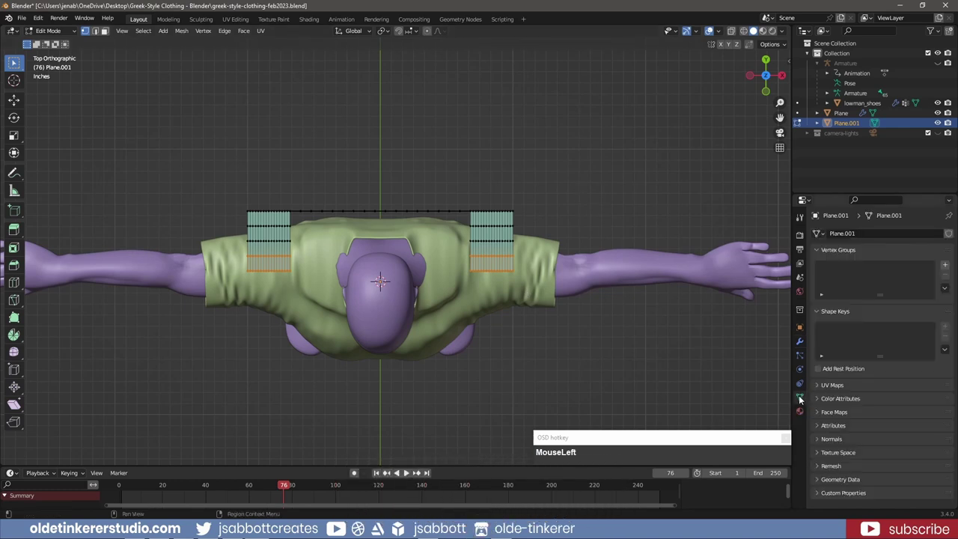
left_click(944, 264)
double_click(838, 269)
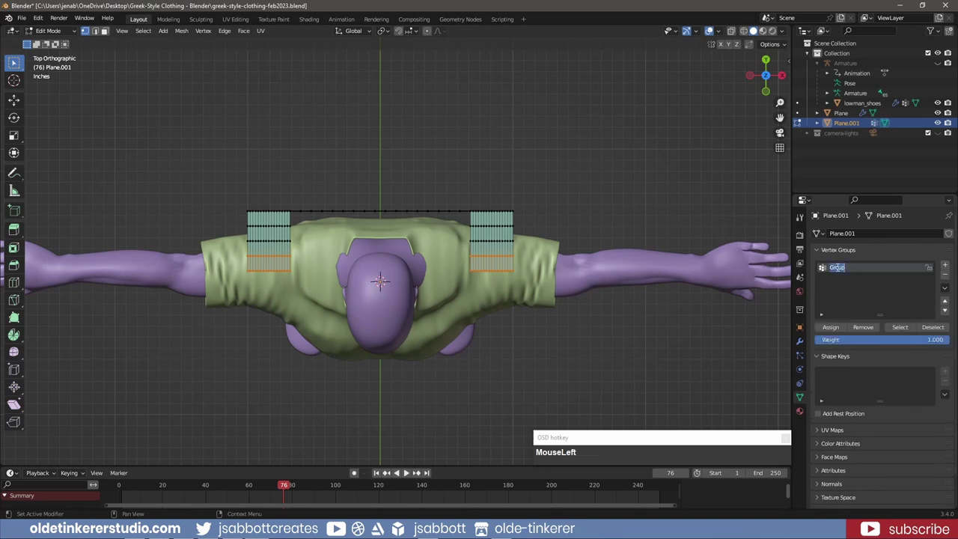
type("Pin")
key("Return")
left_click(829, 328)
left_click(931, 327)
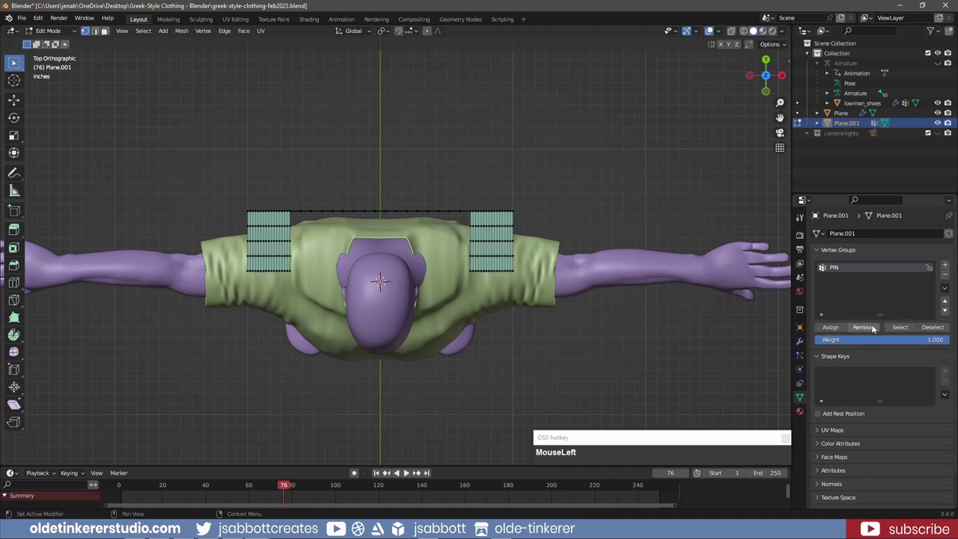
left_click(900, 328)
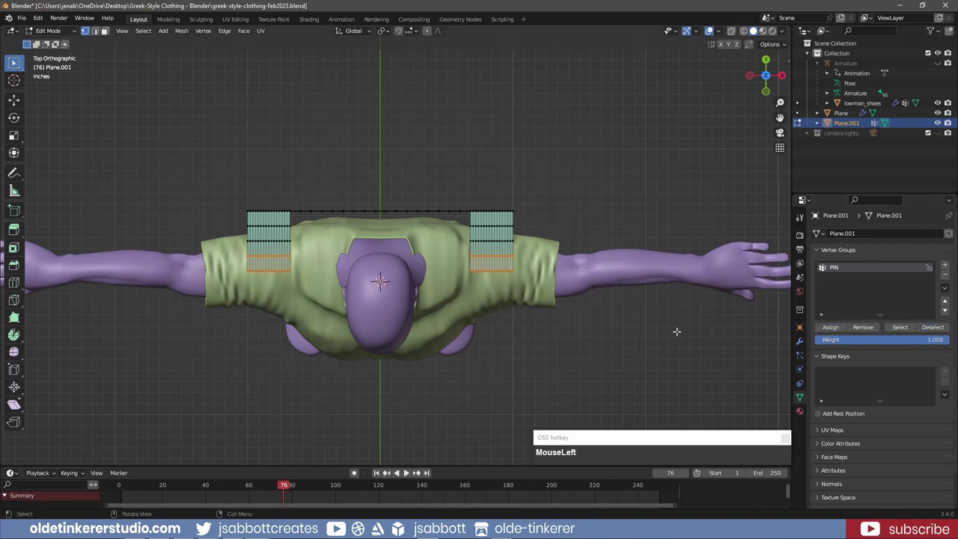
Add Cloth physics to the plane and use the PIN vertex group as its pin group
left_click(800, 369)
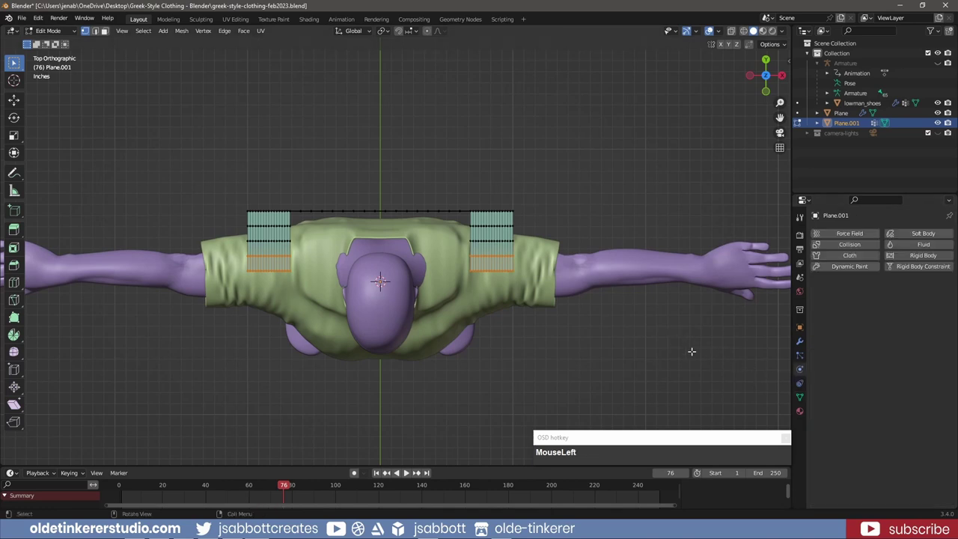
left_click(847, 255)
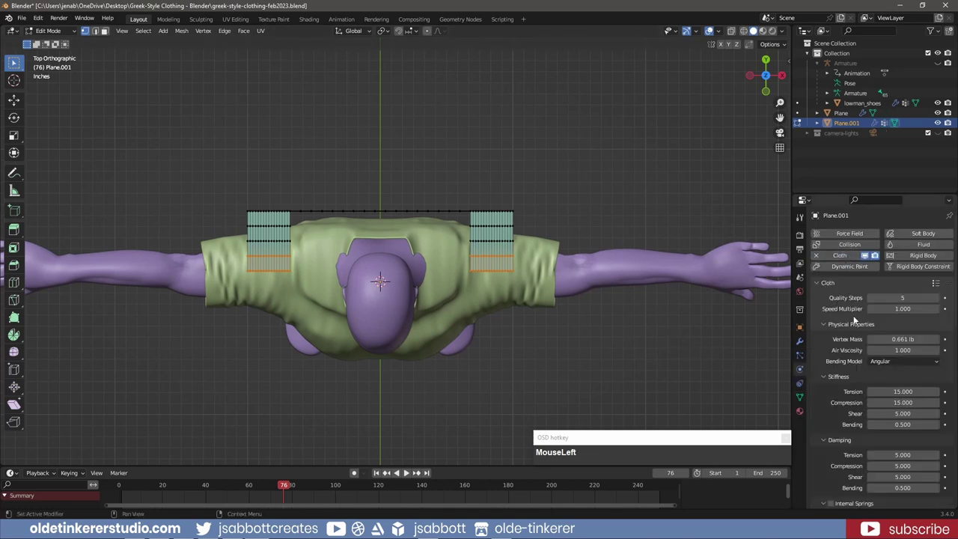
scroll(848, 347, "down", 4)
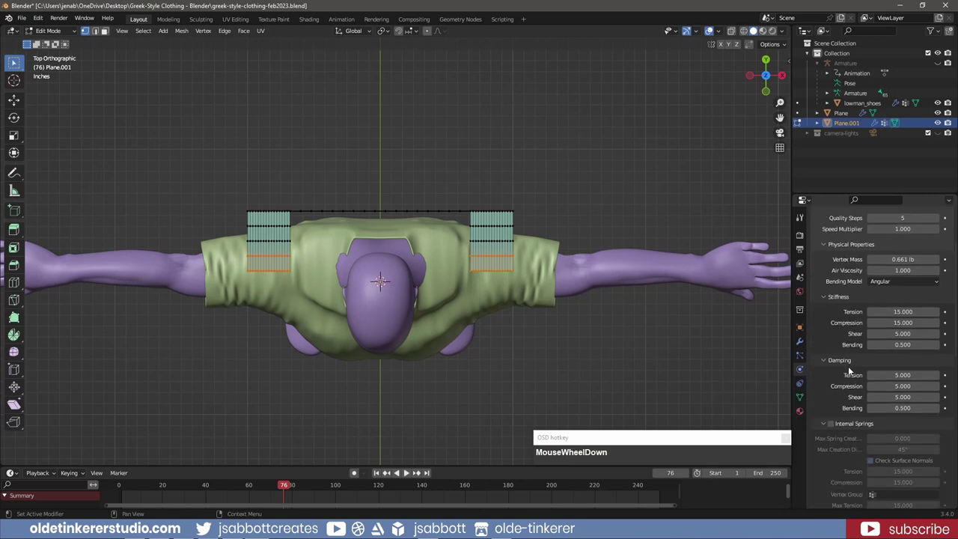
scroll(846, 380, "down", 9)
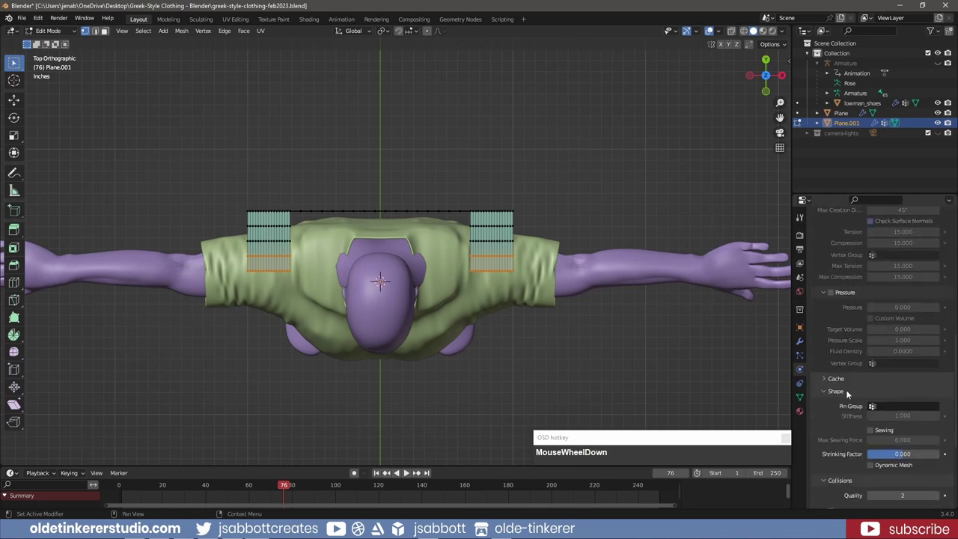
left_click(886, 327)
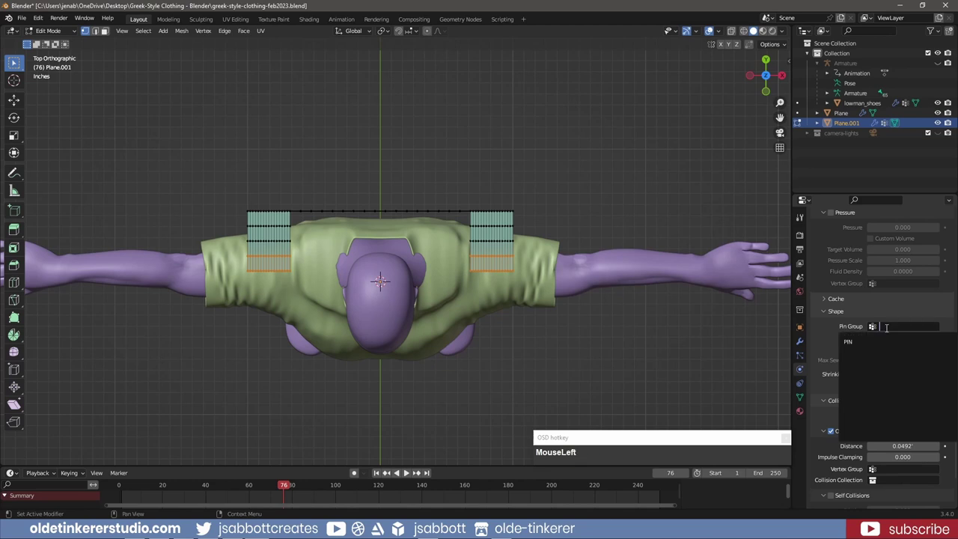
left_click(858, 342)
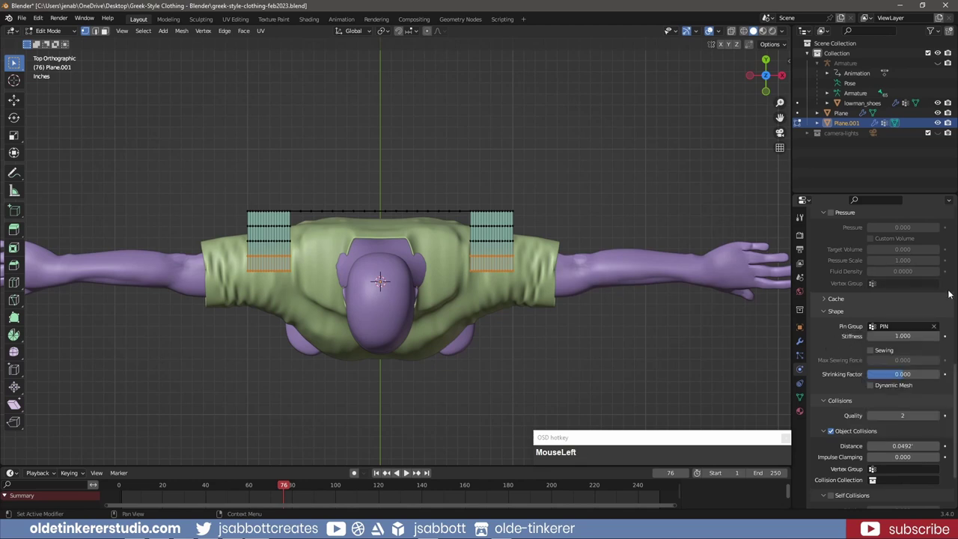
Apply the Cotton preset to the plane's cloth simulation and set its quality steps to 10
left_click_drag(956, 379, 955, 224)
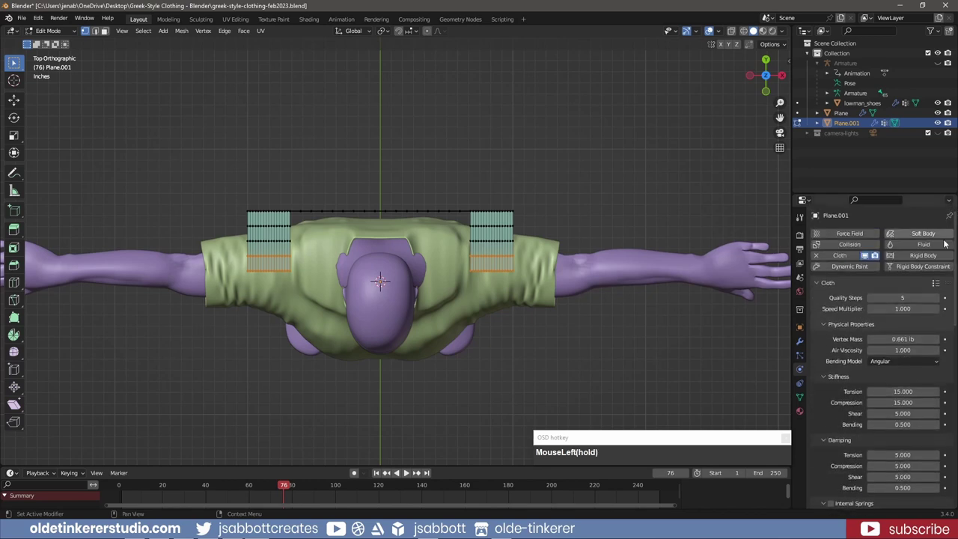
left_click(935, 283)
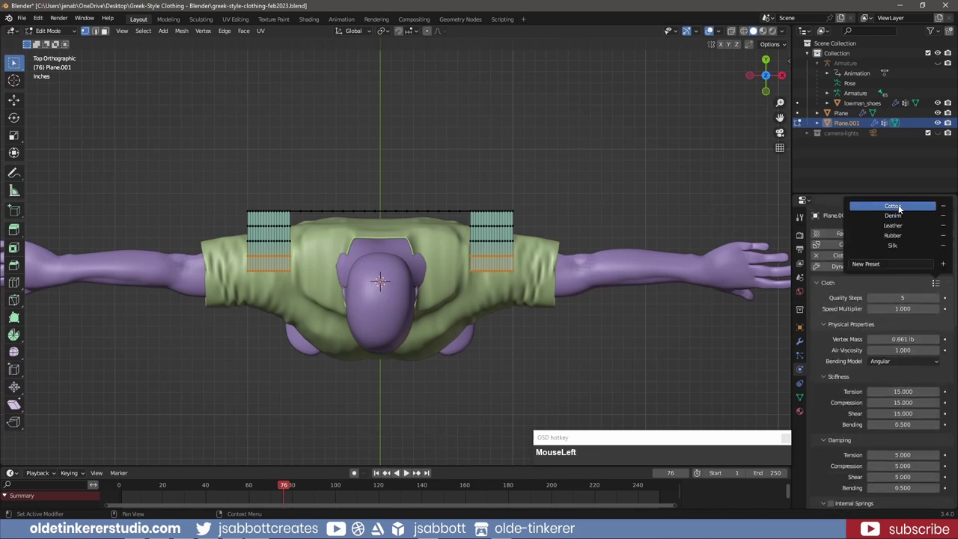
left_click(895, 297)
type("10")
key("Return")
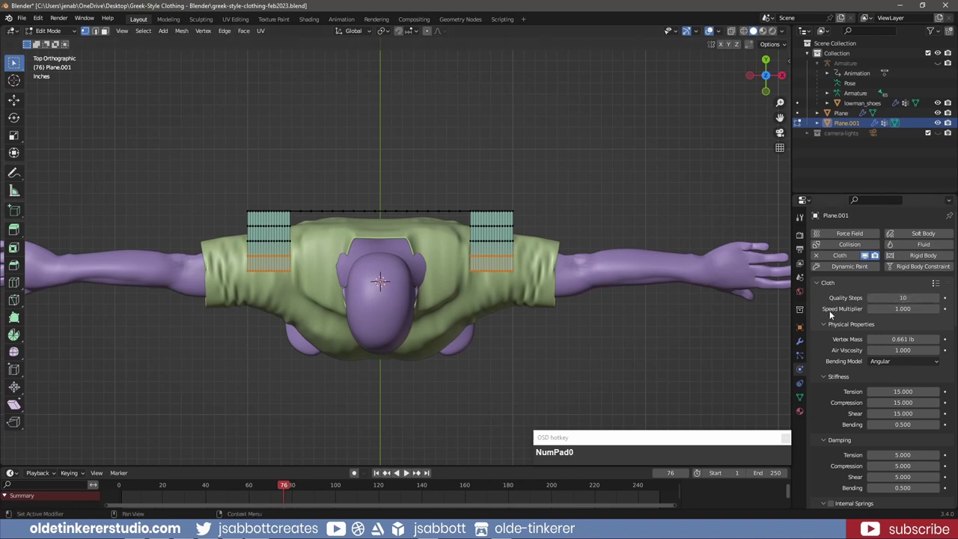
Set the collision quality of the plane's cloth simulation to 10
scroll(832, 343, "down", 6)
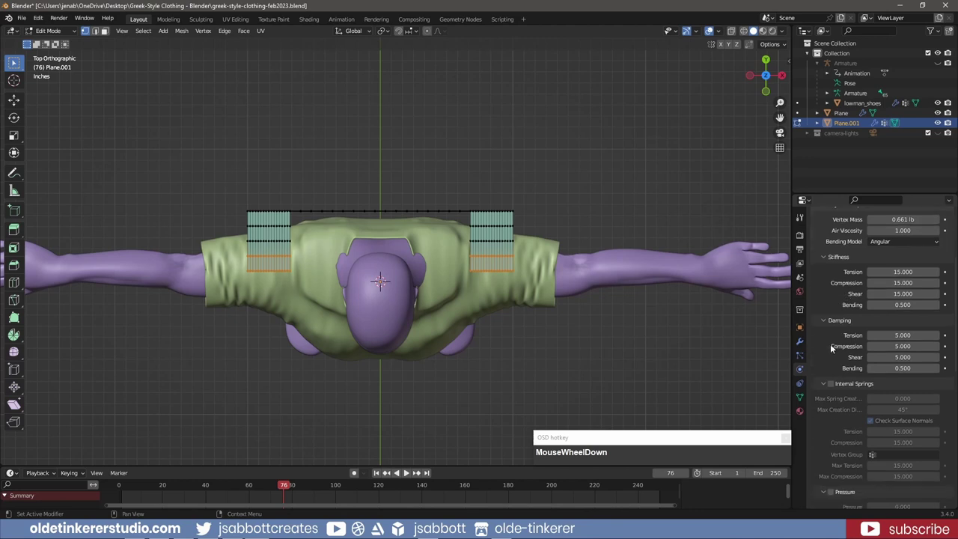
scroll(830, 362, "down", 6)
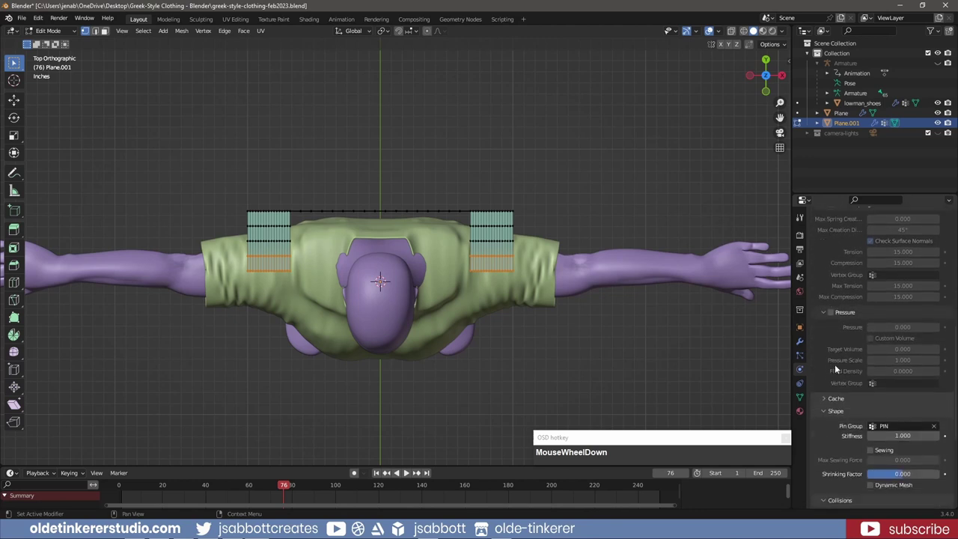
scroll(837, 371, "down", 3)
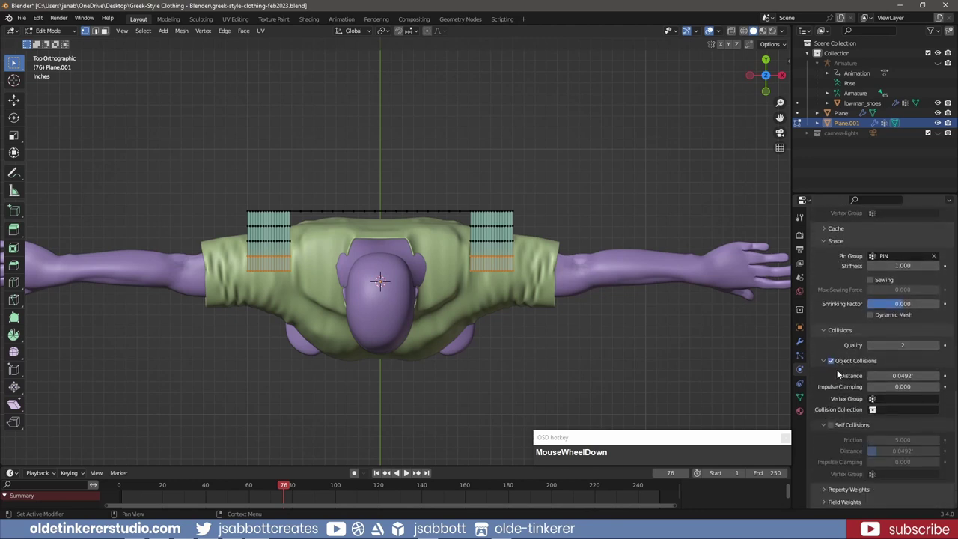
left_click(893, 345)
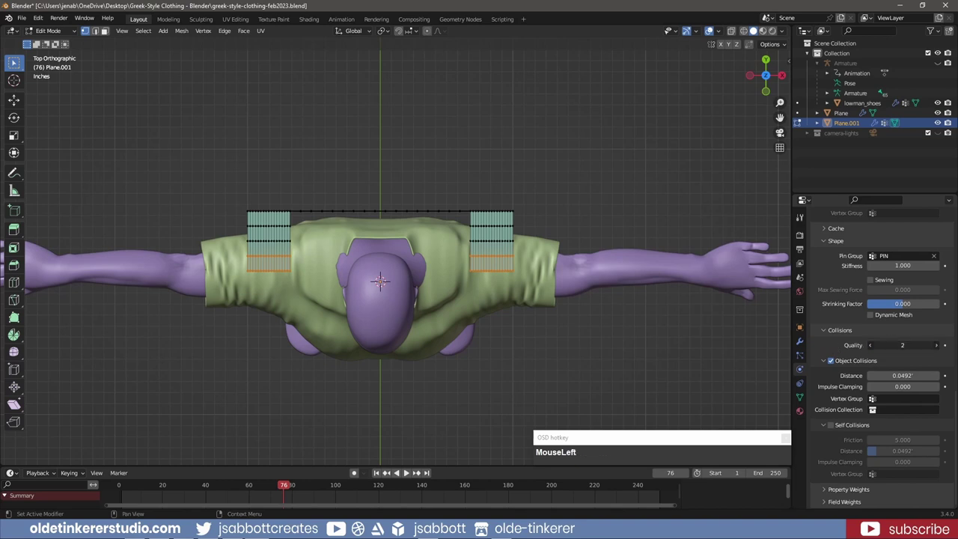
type("10")
key("Return")
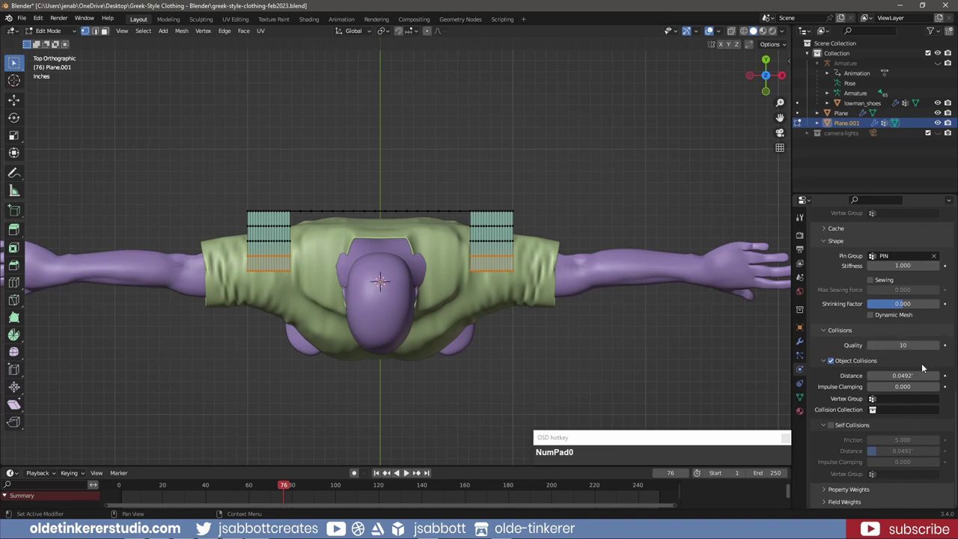
Set the cloth's object collision distance to 0.01' and enable self collisions with a distance of 0.01', then return to Object Mode
left_click(903, 376)
type("0.01")
left_click(831, 425)
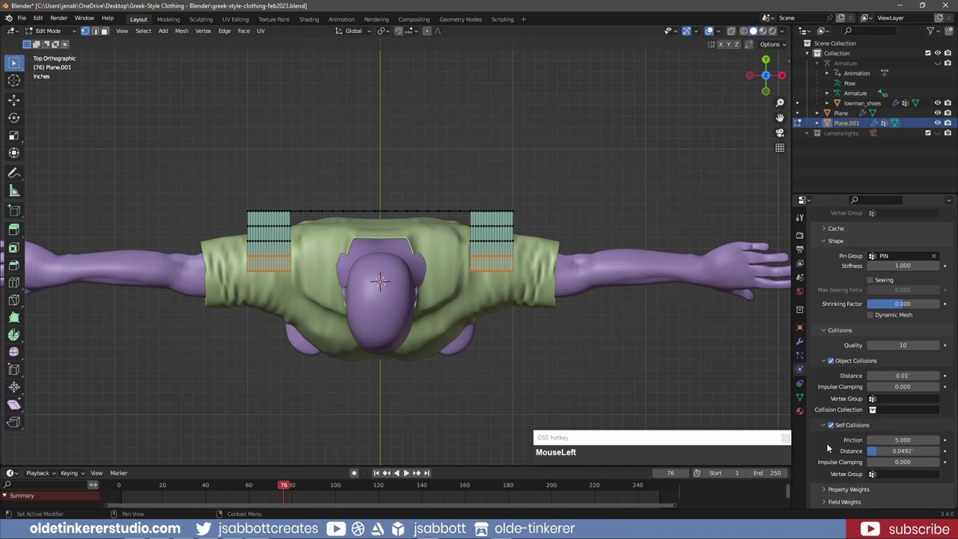
left_click(906, 450)
type("0.01")
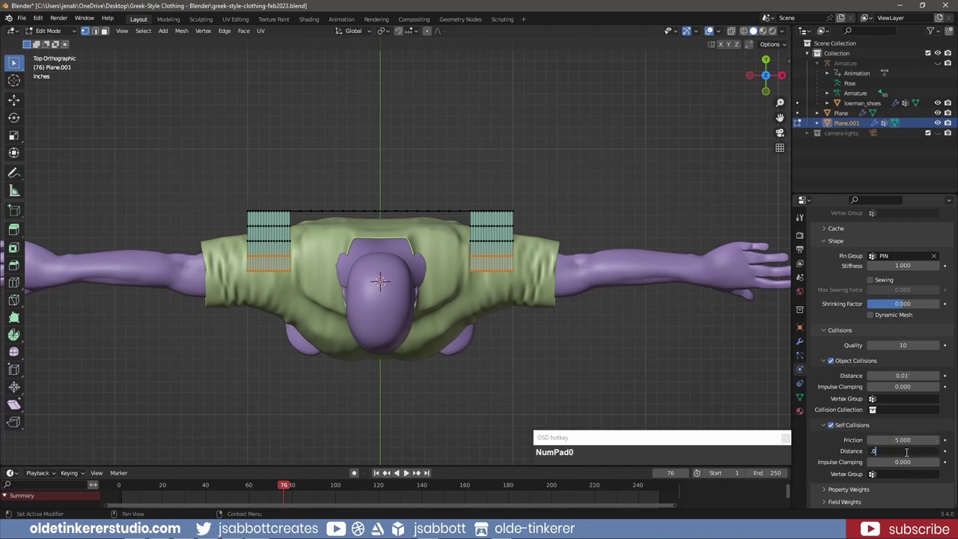
key("Return")
key("Tab")
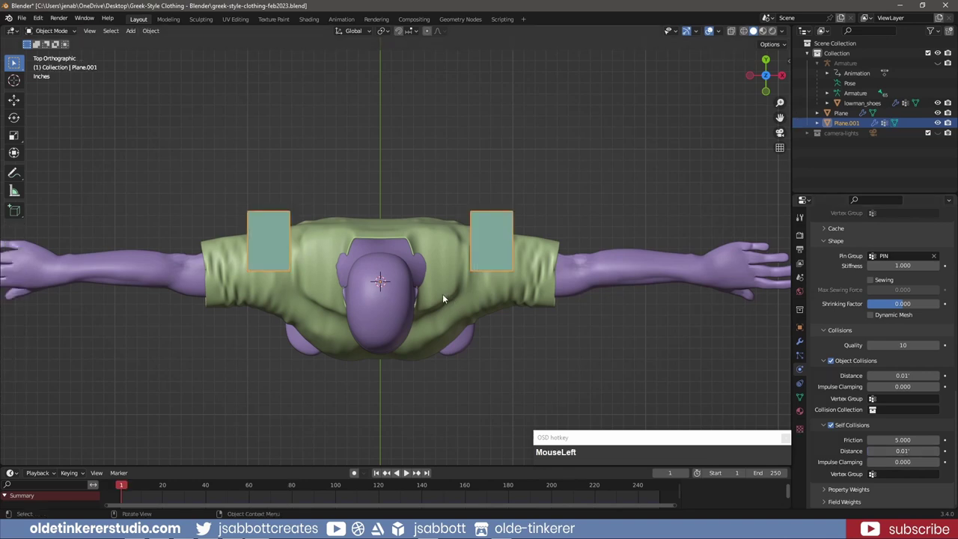
Set the green tunic's soft body and cloth collision to damping 0.01 and friction 15, with Single Sided off and Override Normals on
left_click(442, 293)
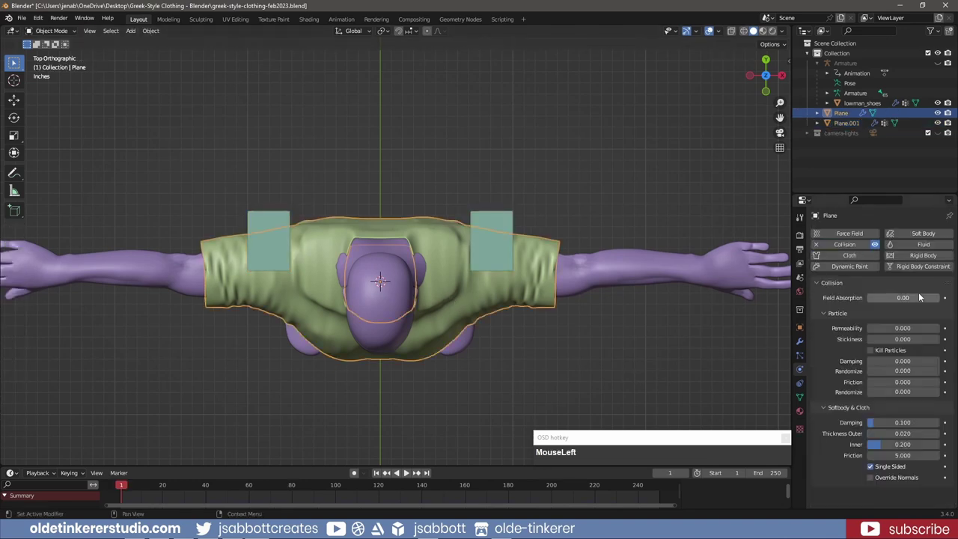
left_click(896, 423)
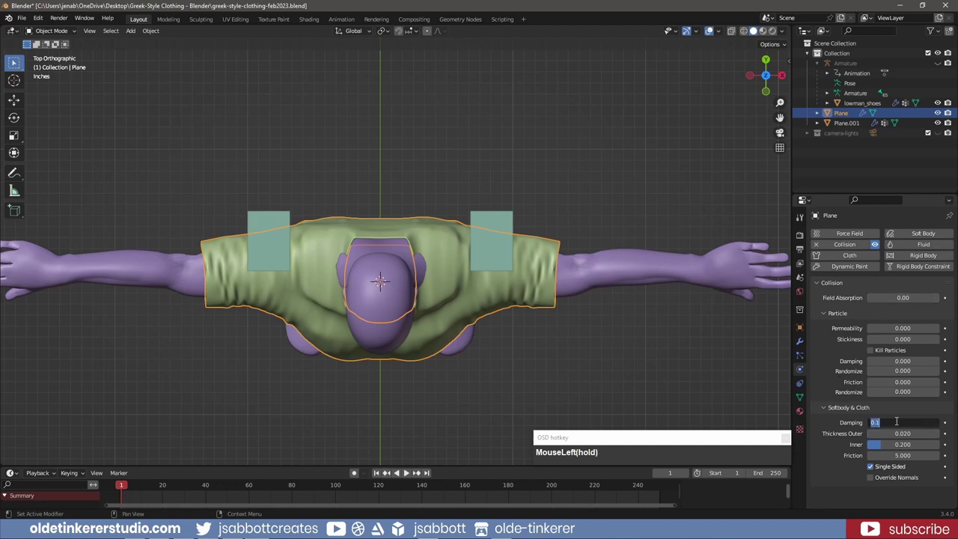
type(".01")
left_click(905, 455)
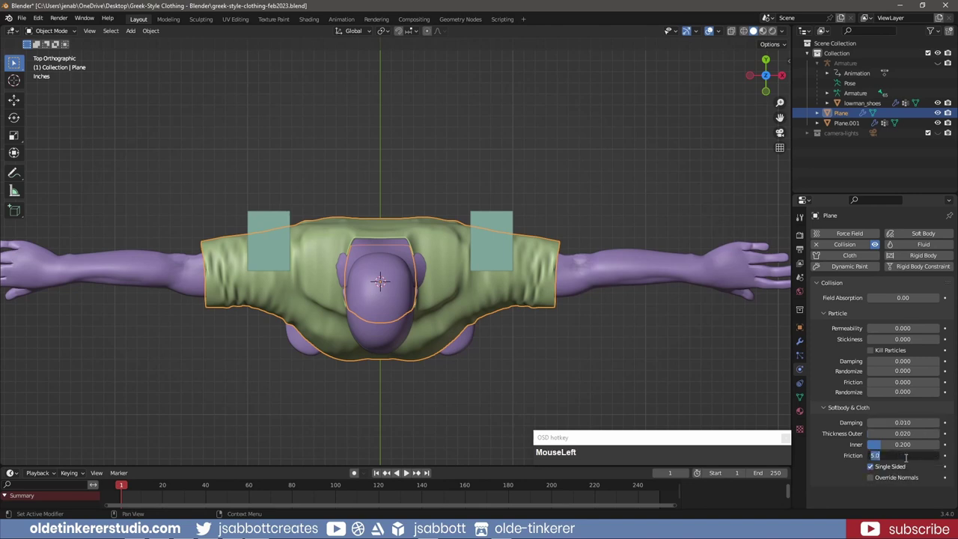
type("15")
left_click(870, 467)
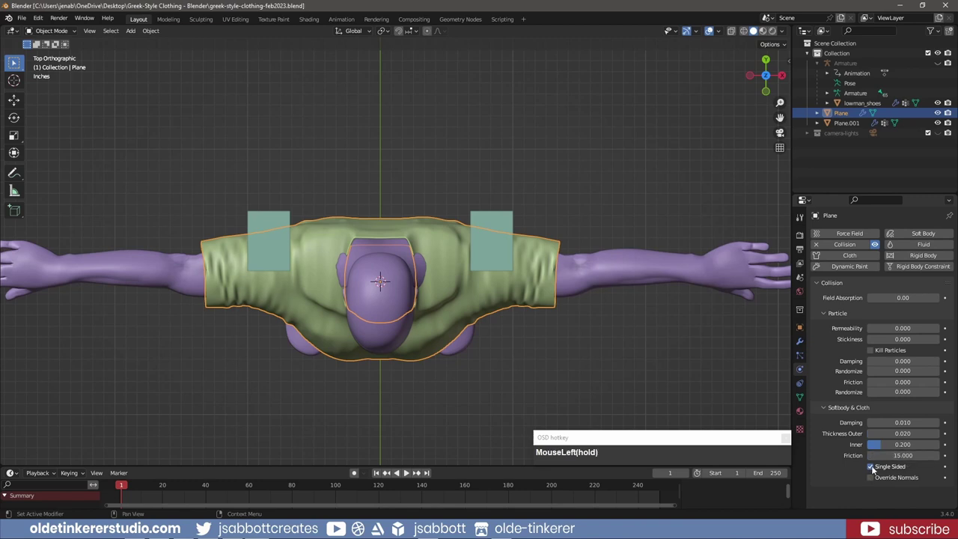
left_click(871, 467)
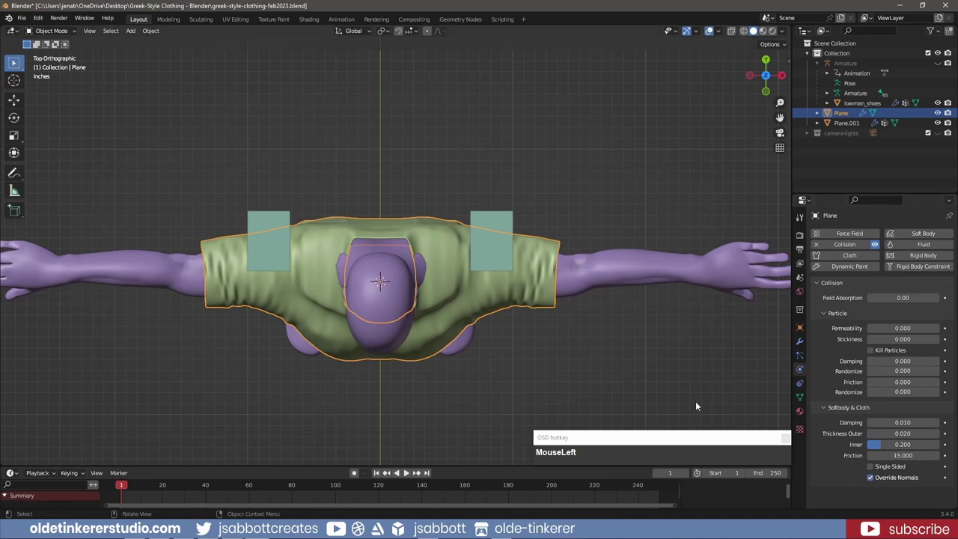
Play the cloth simulation of the plane behind the figure and stop it at frame 65
middle_click_drag(695, 402, 571, 274)
scroll(628, 317, "down", 2)
scroll(619, 319, "down", 3)
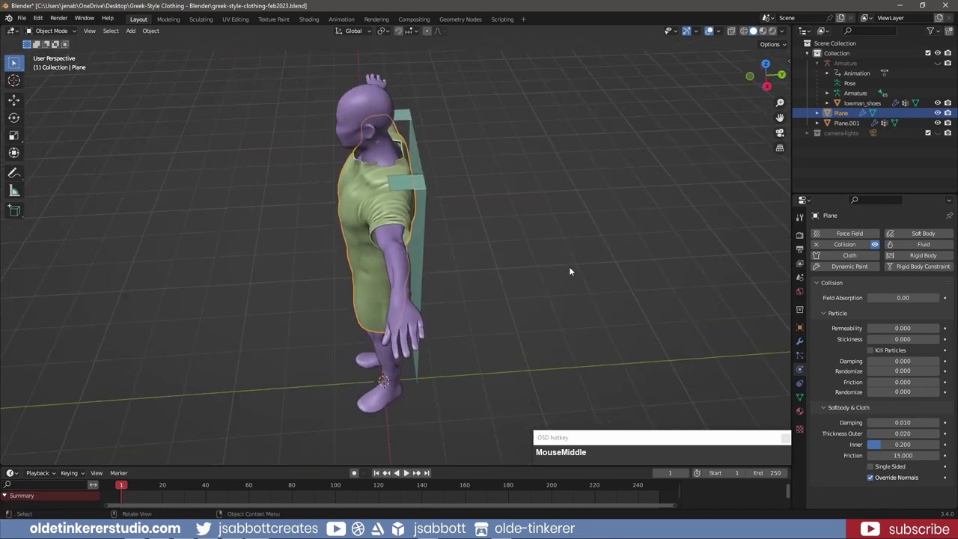
key("ctrl+z")
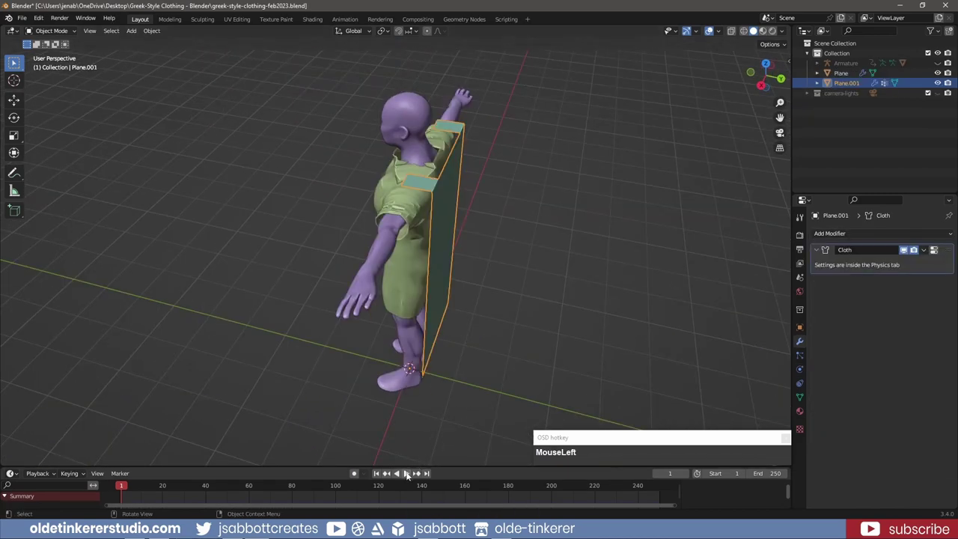
left_click(407, 472)
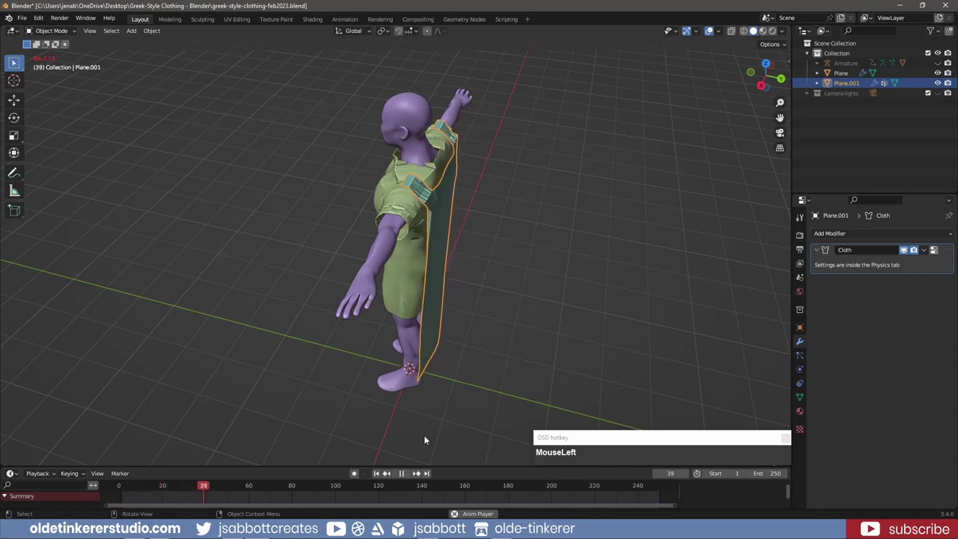
left_click(400, 473)
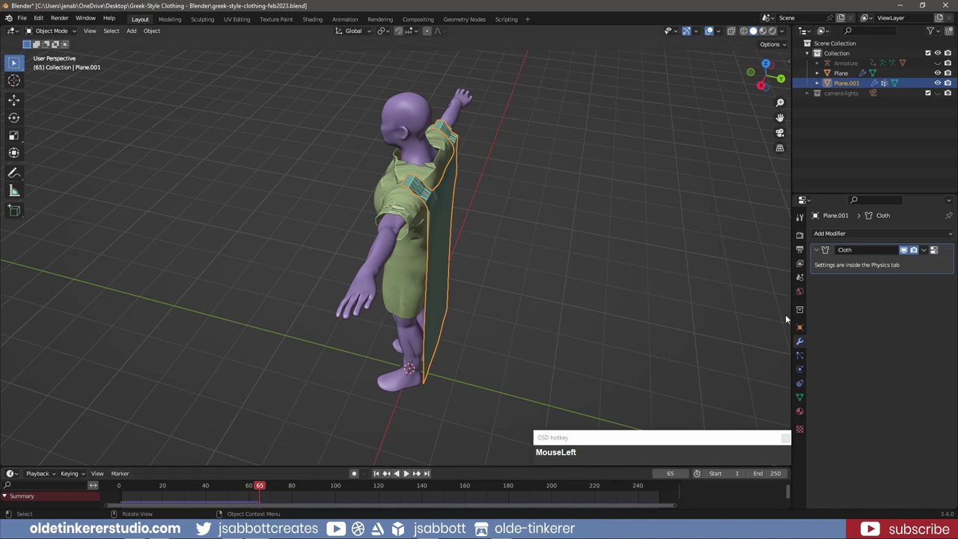
Apply the Cloth modifier to the back cloth and shade it smooth
key("ctrl+a")
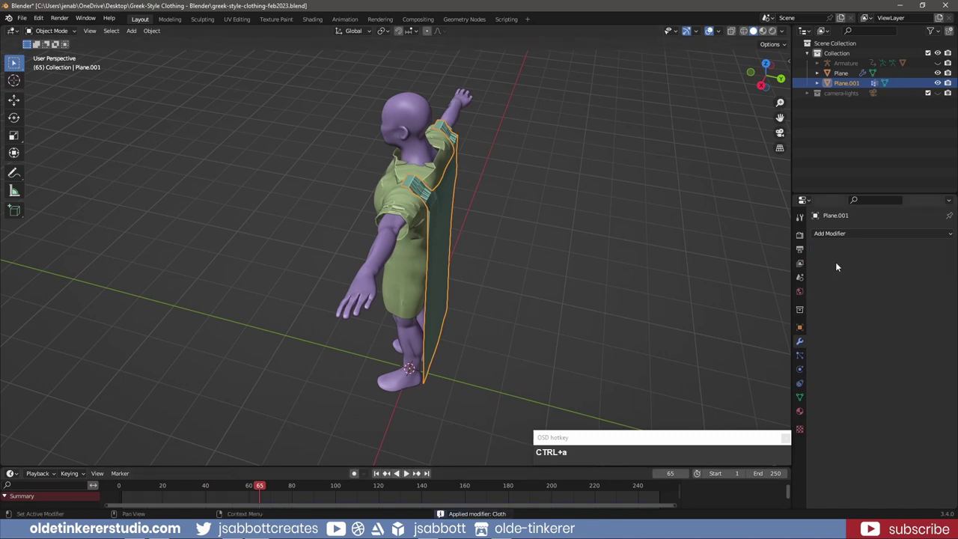
left_click(837, 266)
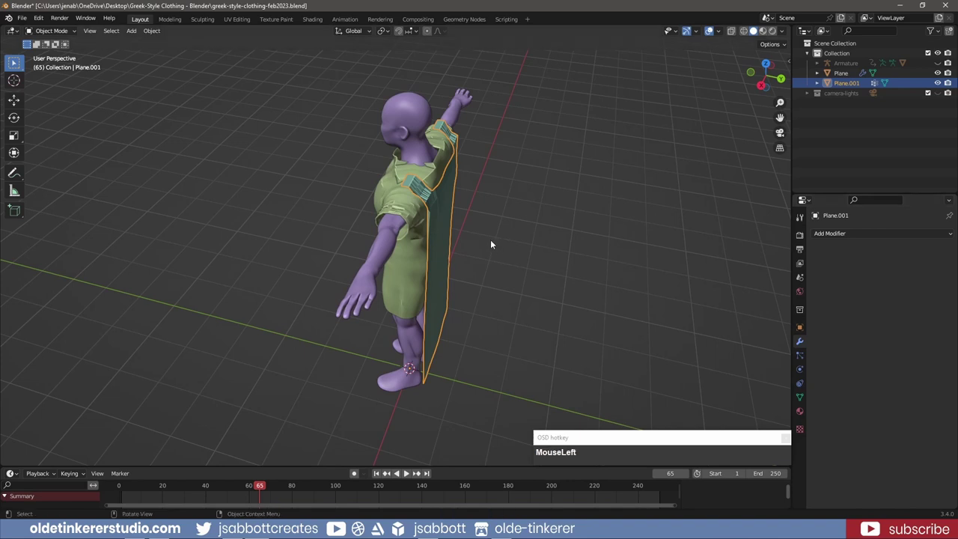
right_click(436, 228)
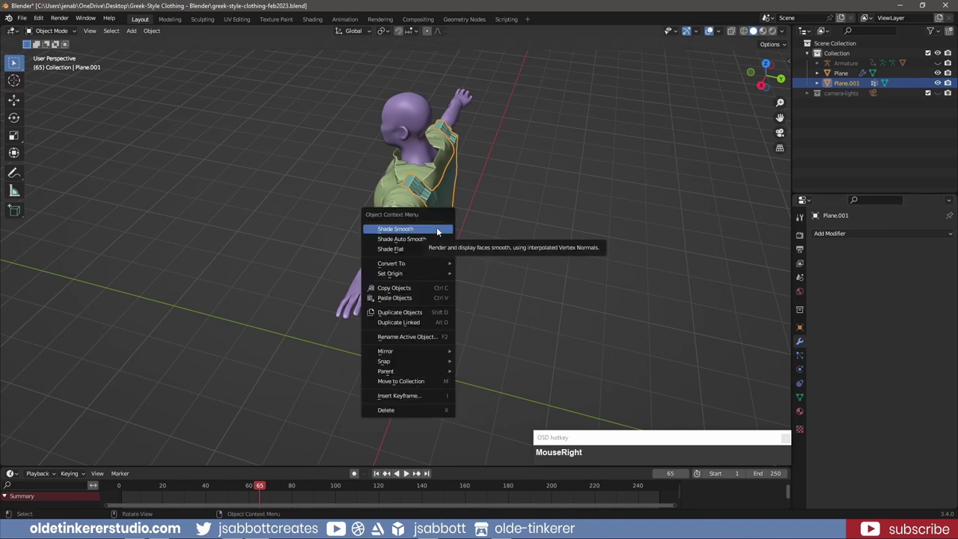
left_click(433, 239)
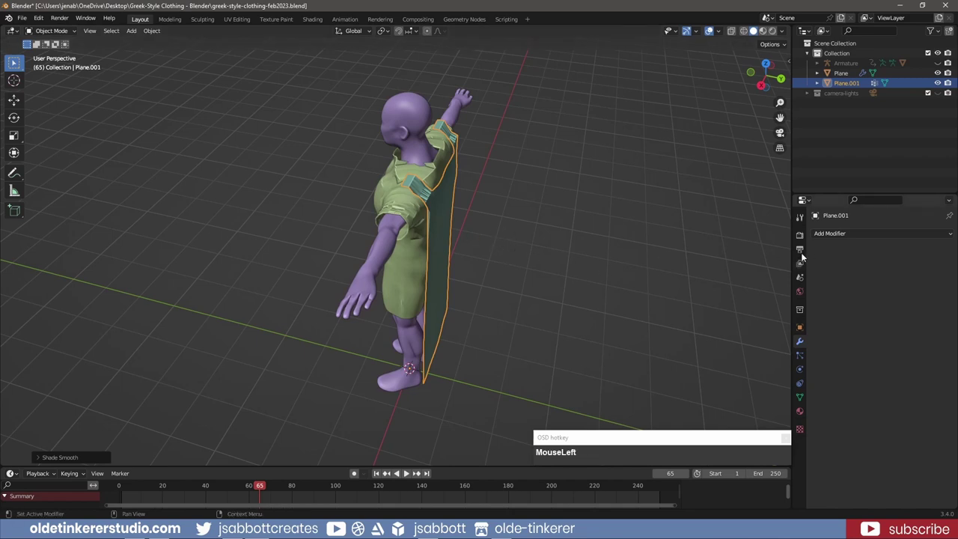
Add a Solidify modifier with 0.01' thickness and Even Thickness to the back cloth, followed by a level 1 Subdivision Surface modifier
left_click(857, 233)
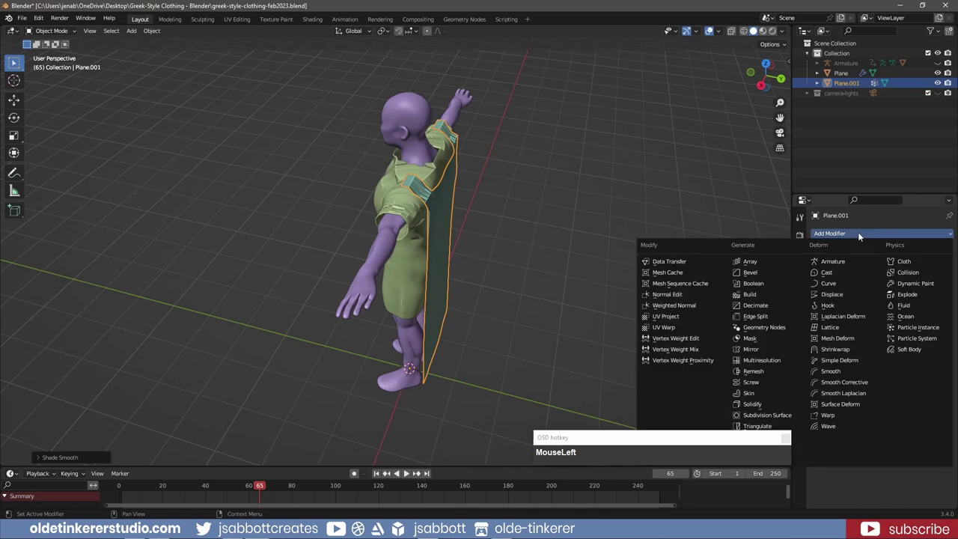
left_click(756, 404)
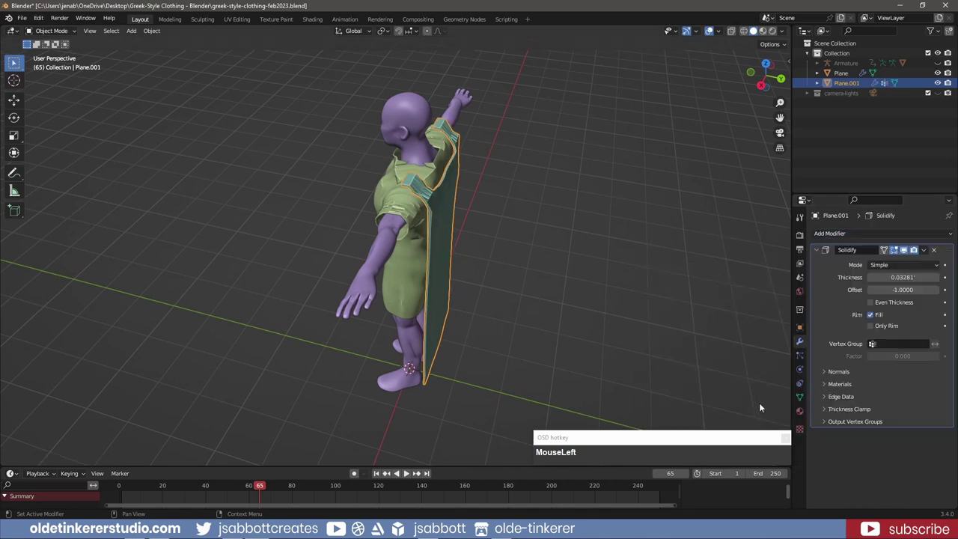
left_click(895, 280)
type("0.01")
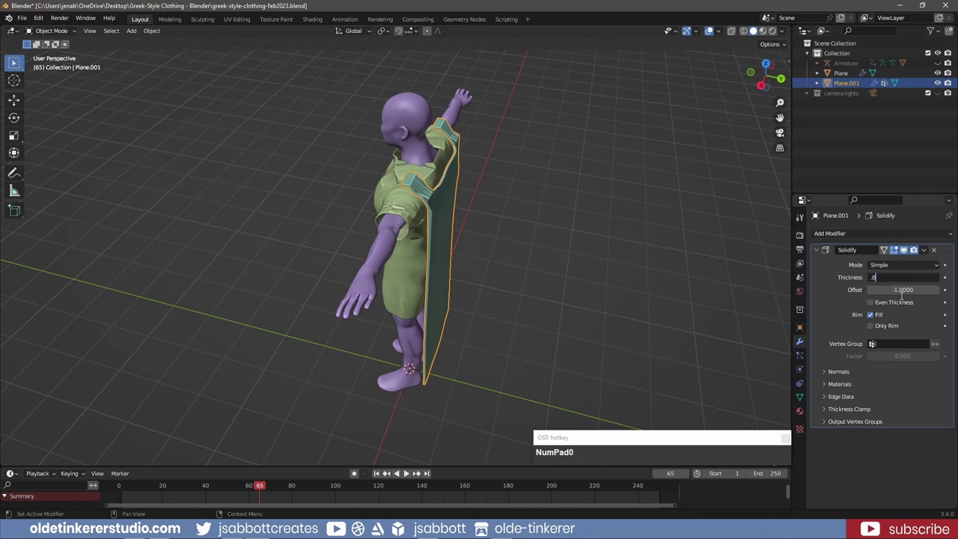
key("Return")
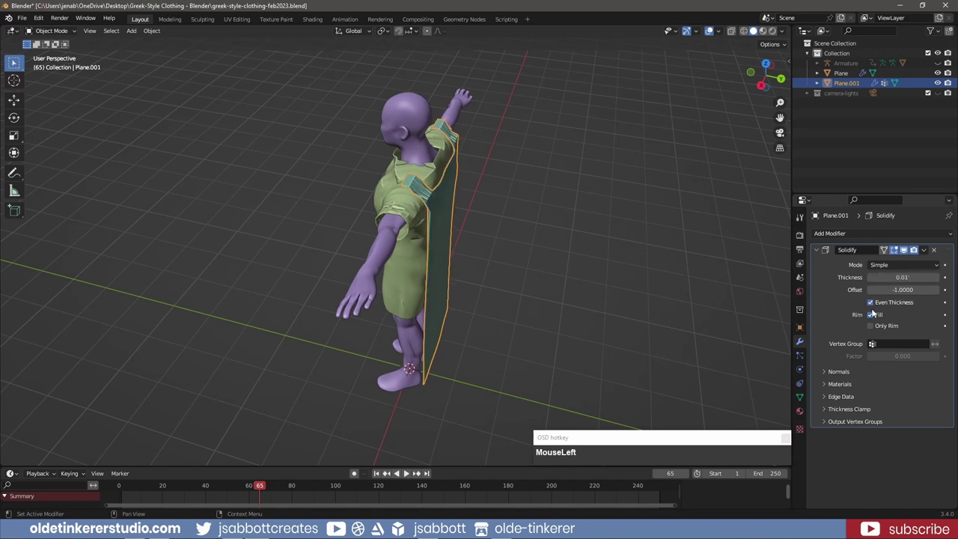
left_click(818, 250)
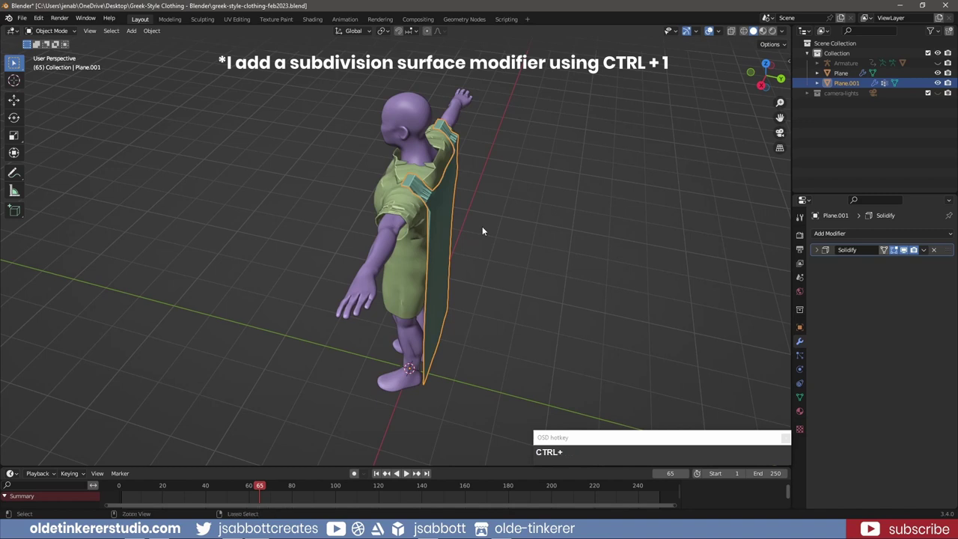
key("ctrl+1")
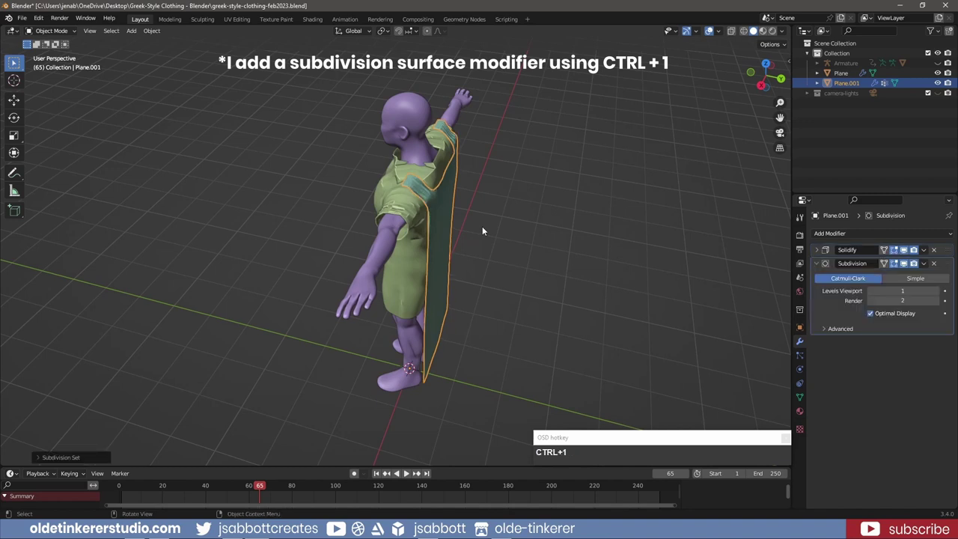
left_click(816, 263)
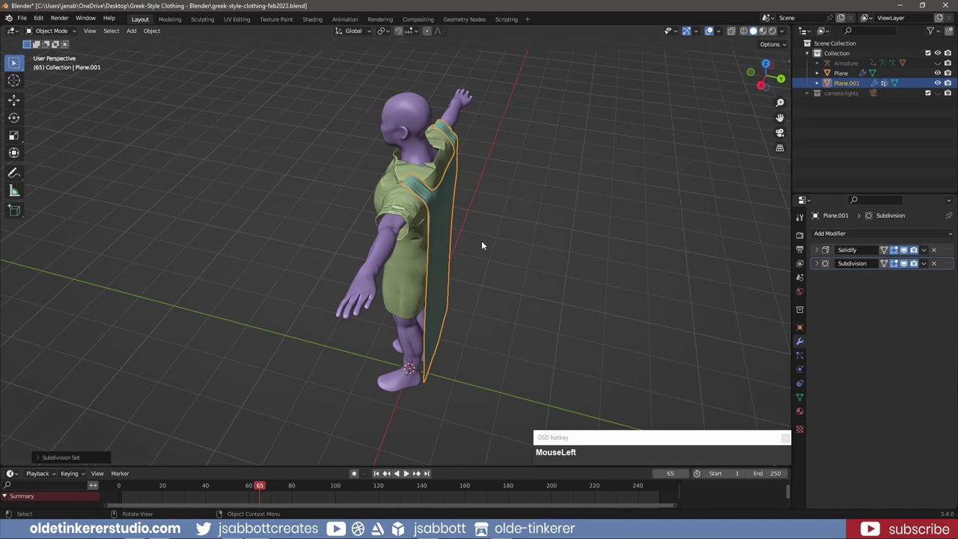
Lower the back cloth along Z by about 0.14' so its straps sit on the tunic's shoulders, and save the file
key("KP_1")
scroll(479, 144, "up", 4)
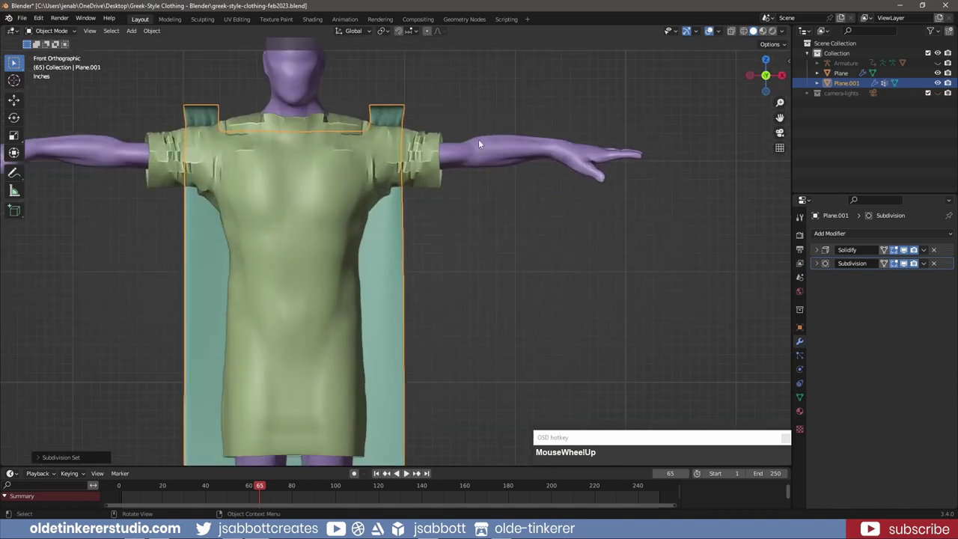
middle_click_drag(478, 139, 463, 114)
key("g")
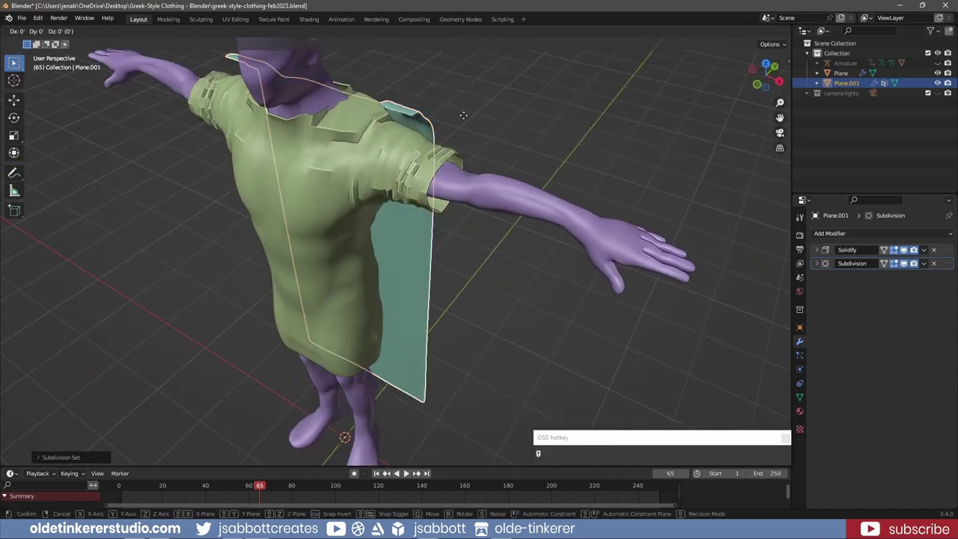
key("z")
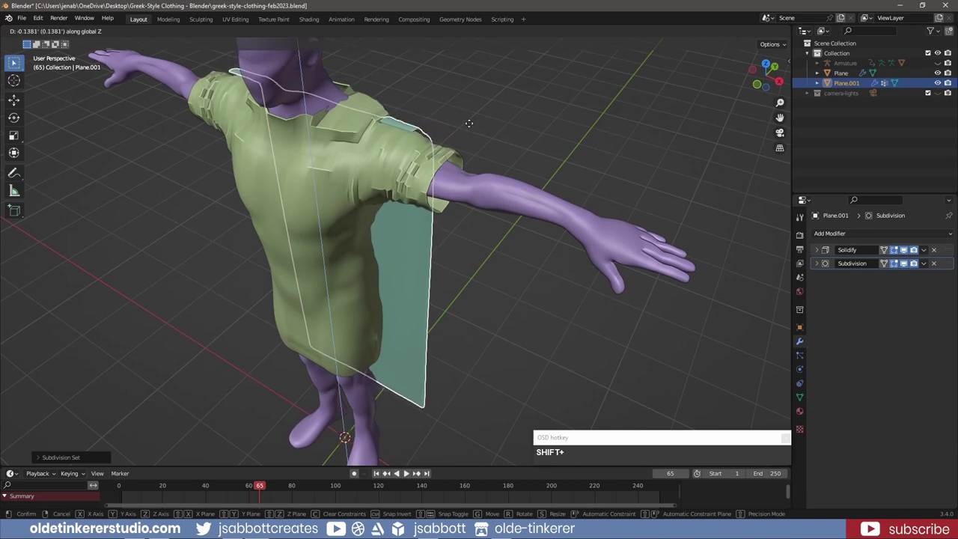
left_click(486, 125)
middle_click_drag(502, 125, 442, 125)
key("ctrl+s")
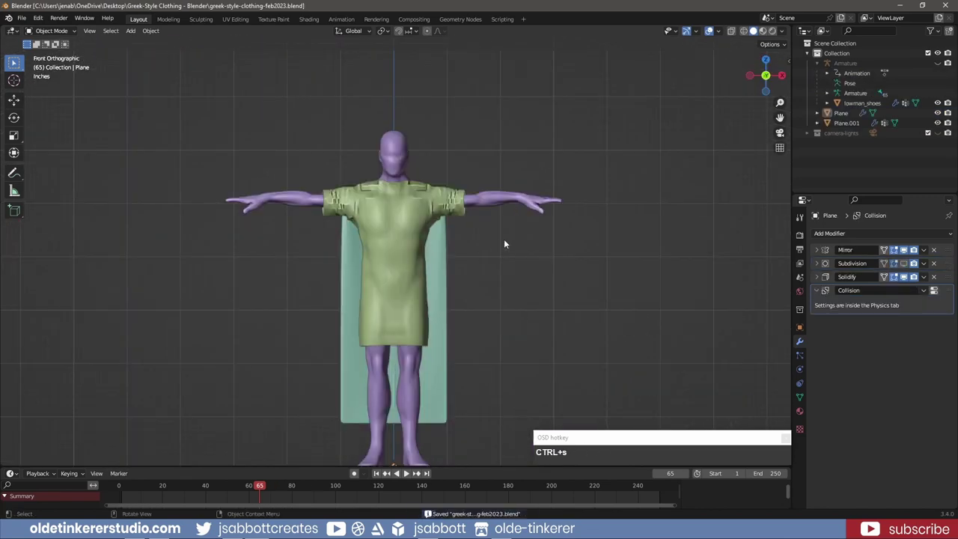
Open the back cloth's mesh in Edit Mode with vertex selection and Individual Origins as the transform pivot point
left_click(435, 253)
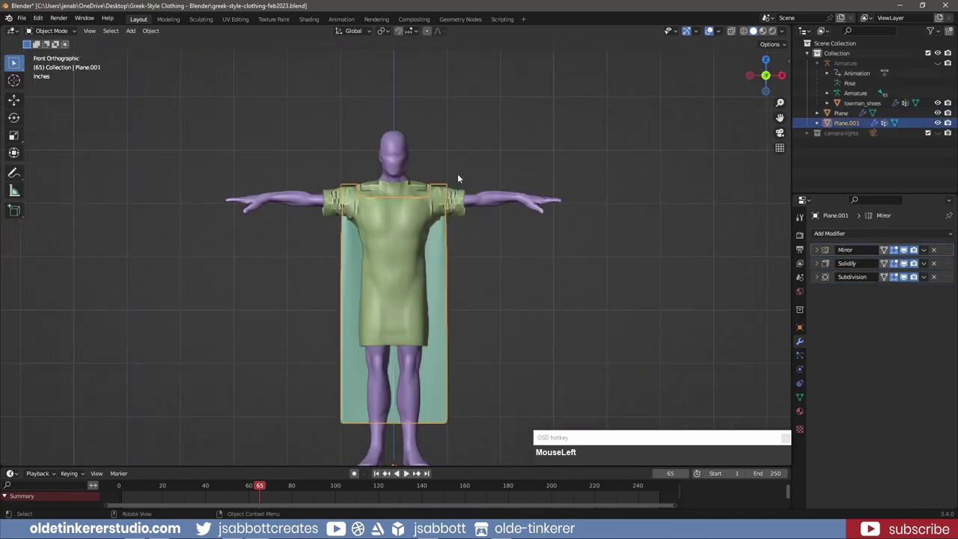
key("Tab")
left_click(383, 31)
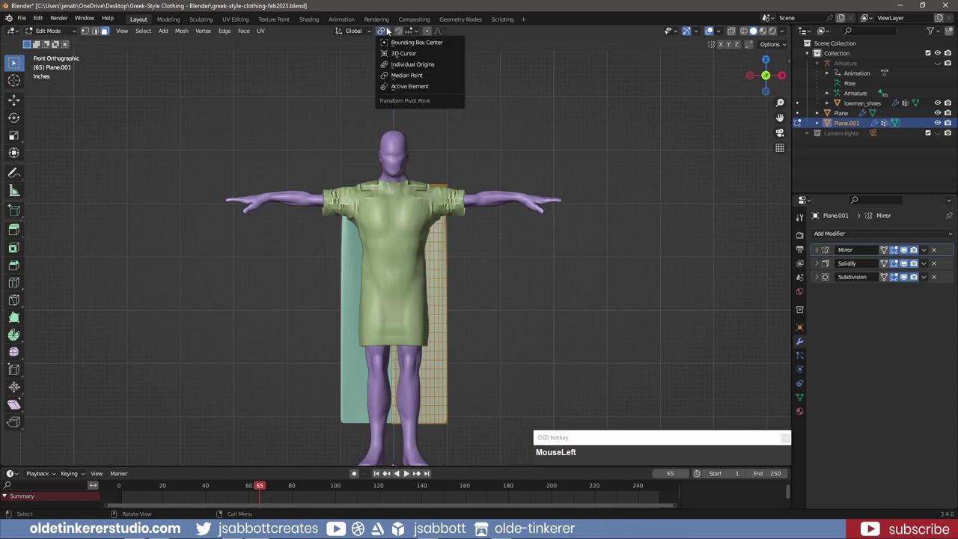
left_click(418, 65)
middle_click_drag(467, 103, 473, 205)
key("1")
scroll(496, 172, "up", 5)
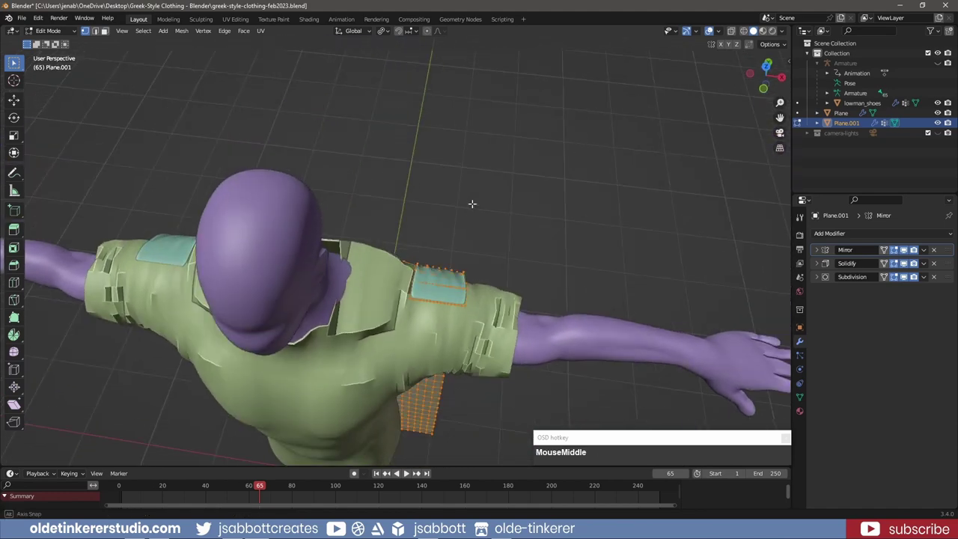
Taper the front end of the back cloth's shoulder strap by scaling its last vertex rows narrower along X
scroll(479, 244, "up", 4)
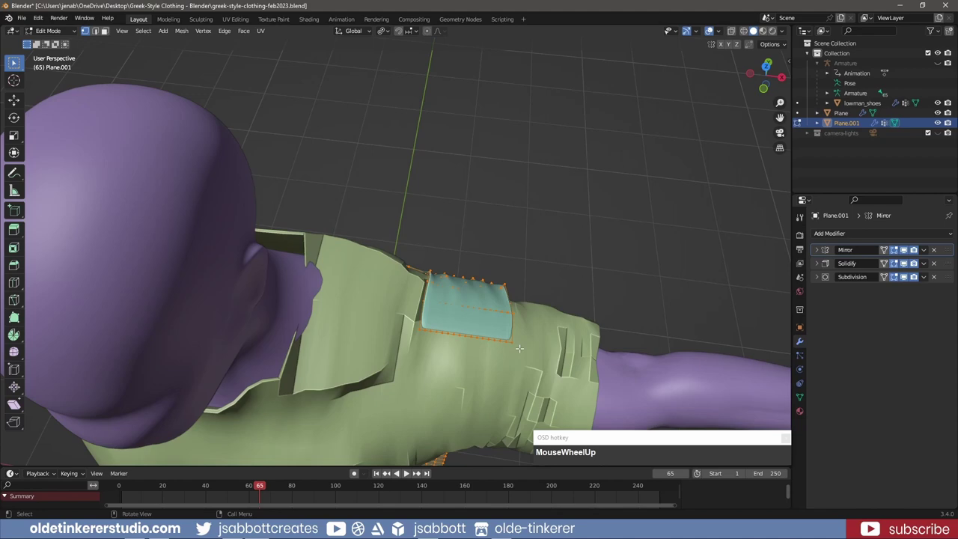
left_click_drag(519, 300, 419, 318)
middle_click_drag(434, 307, 622, 312)
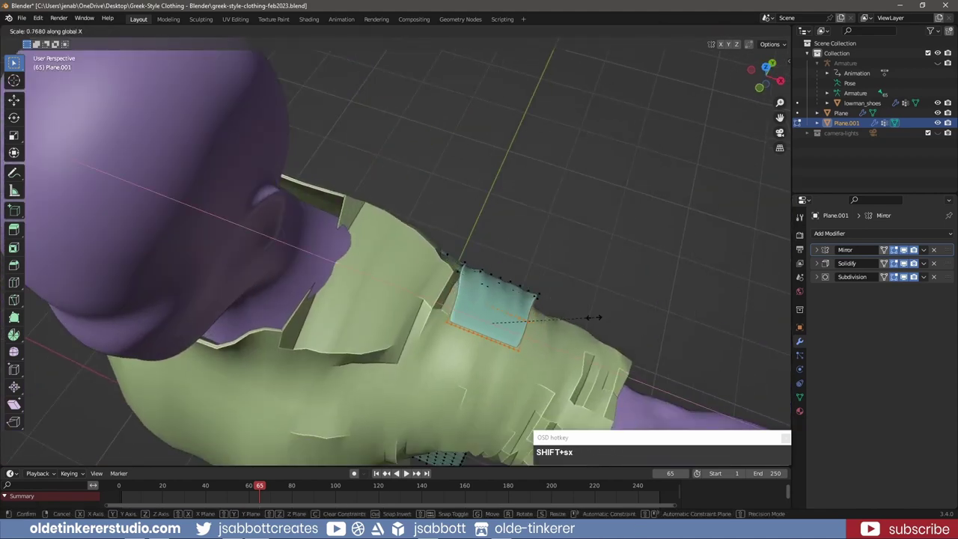
left_click_drag(535, 363, 451, 326)
left_click(765, 67)
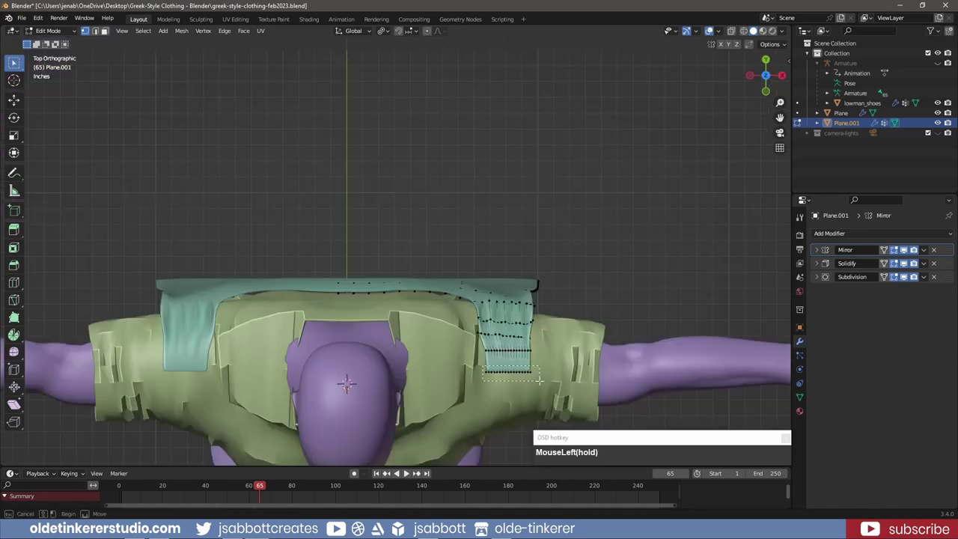
key("s")
key("x")
left_click(629, 285)
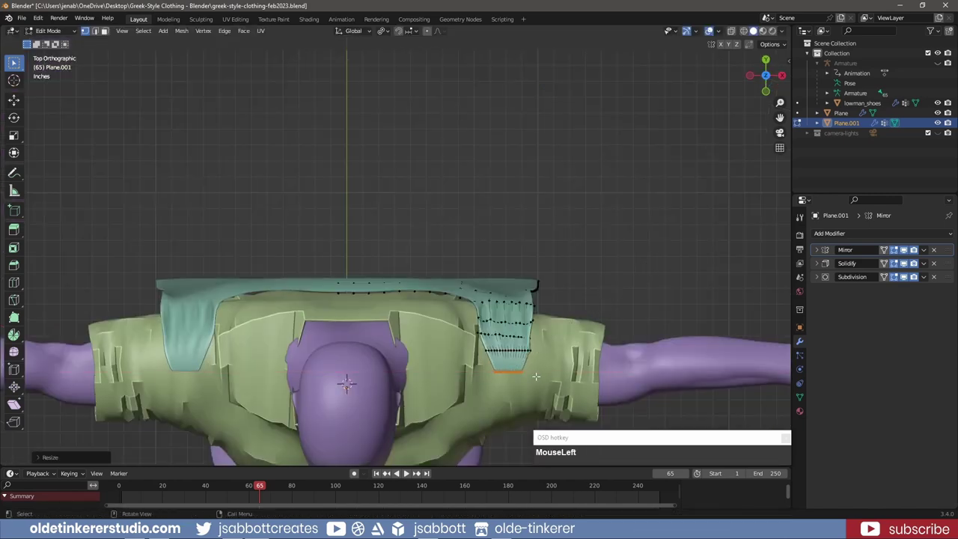
key("Tab")
Add a mesh circle at the figure's base and raise it along Z by about 5.42' to shoulder height
key("KP_1")
scroll(568, 304, "down", 4)
middle_click_drag(568, 304, 477, 322, "shift")
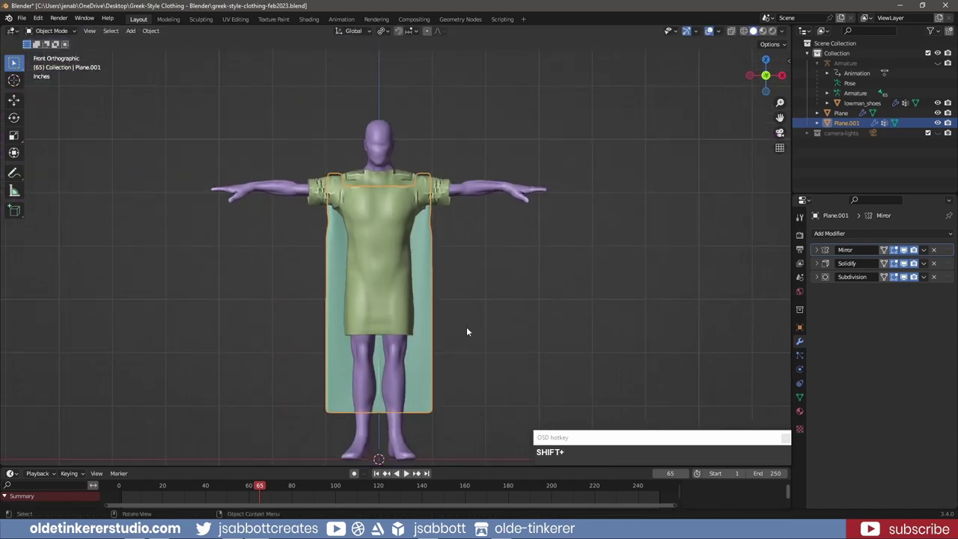
left_click(466, 326)
key("shift+a")
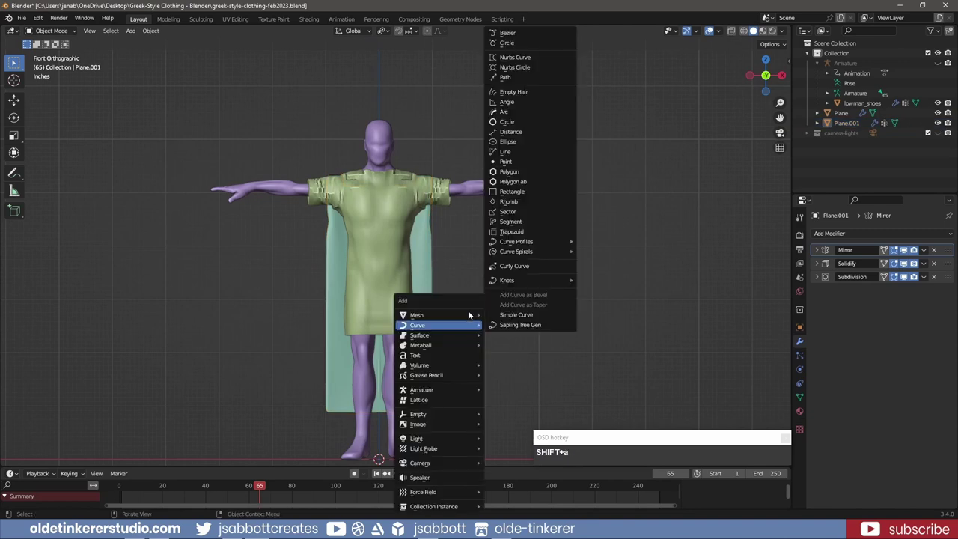
mouse_move(446, 318)
left_click(526, 75)
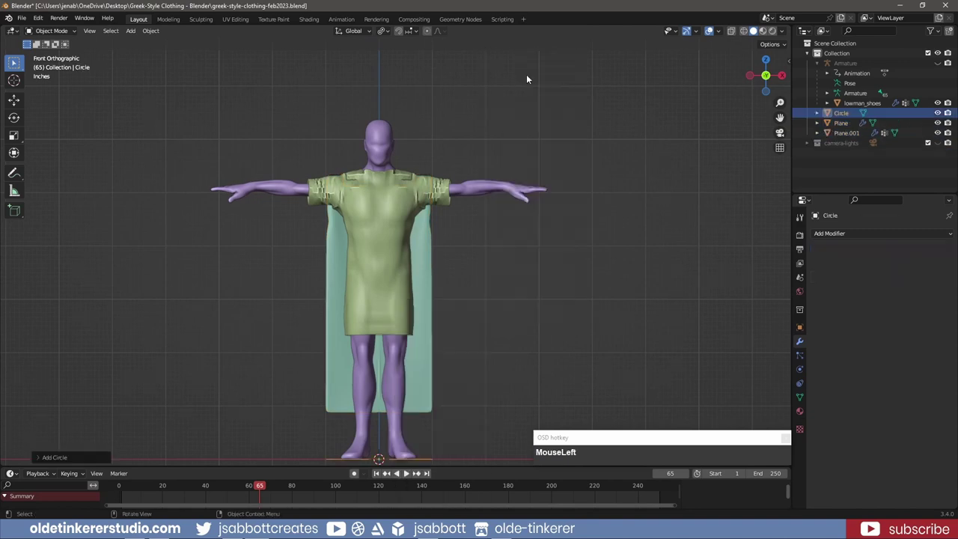
key("g")
key("z")
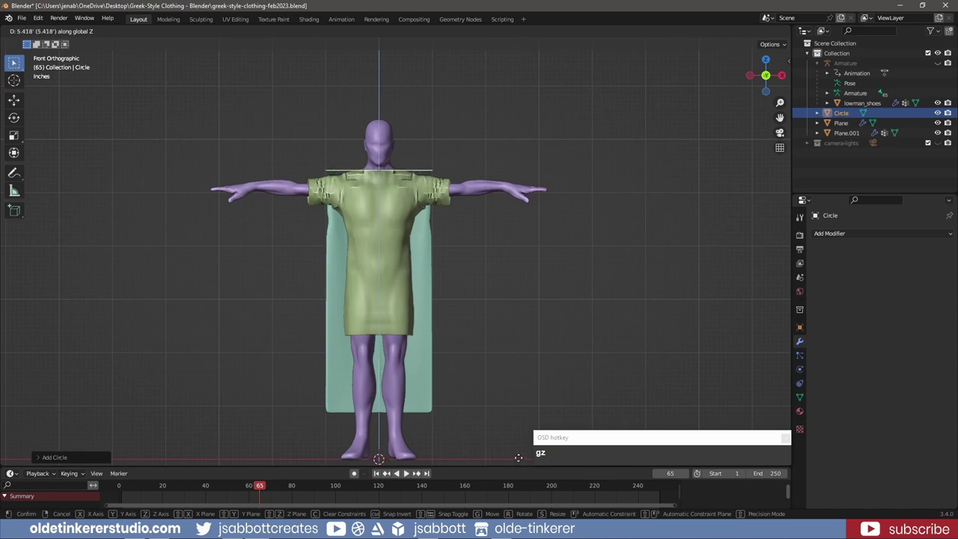
left_click(517, 457)
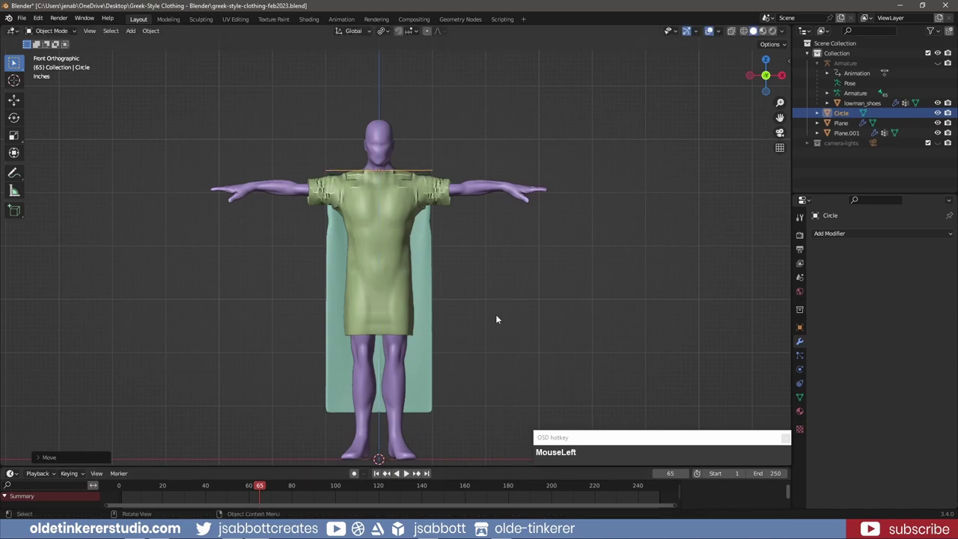
Scale the circle's mesh down to brooch size and move it over the tapered strap end on the figure's left shoulder
key("Tab")
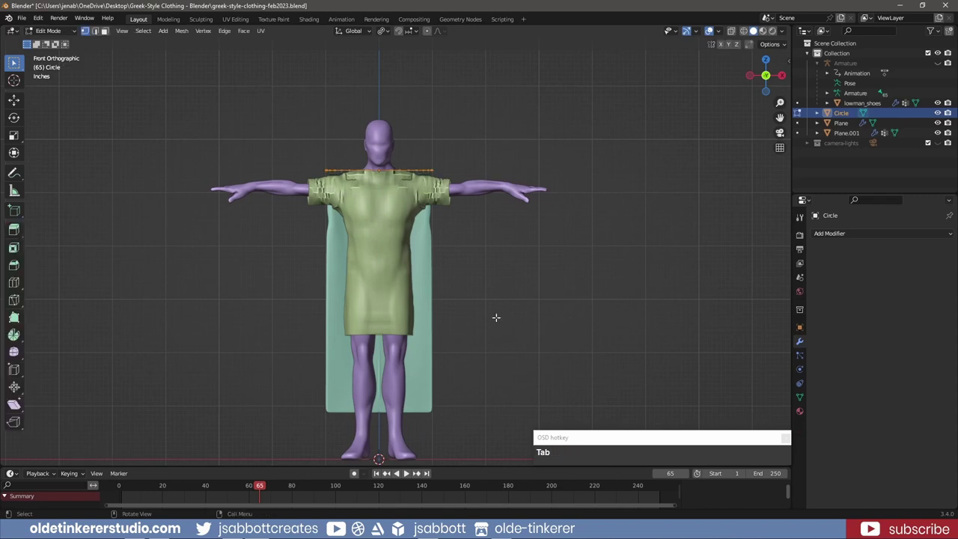
key("KP_7")
scroll(498, 310, "up", 4)
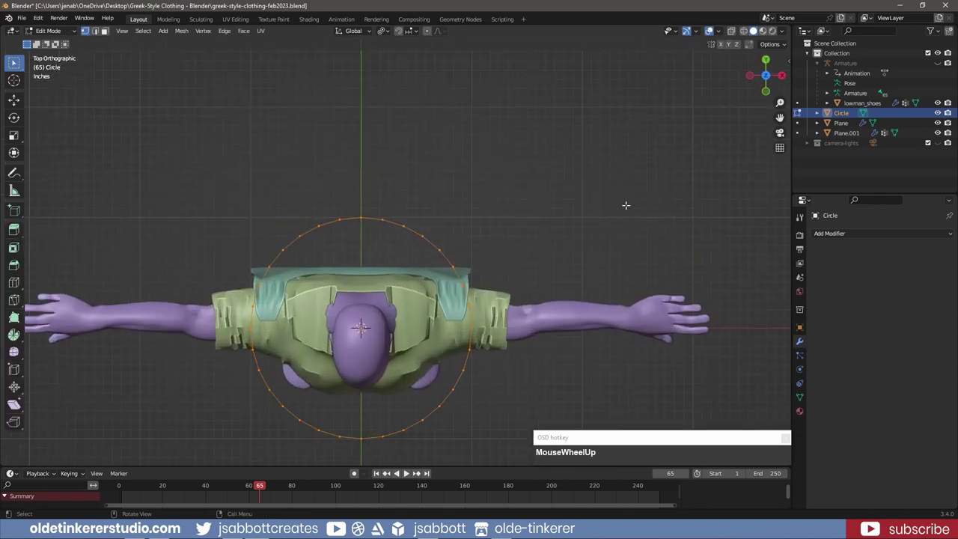
key("s")
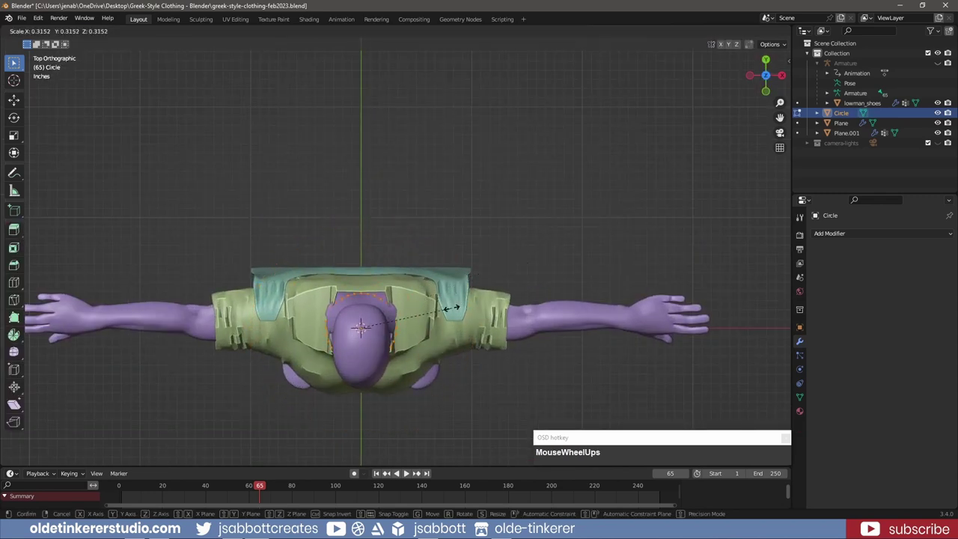
left_click(447, 309)
left_click_drag(446, 309, 538, 307)
key("s")
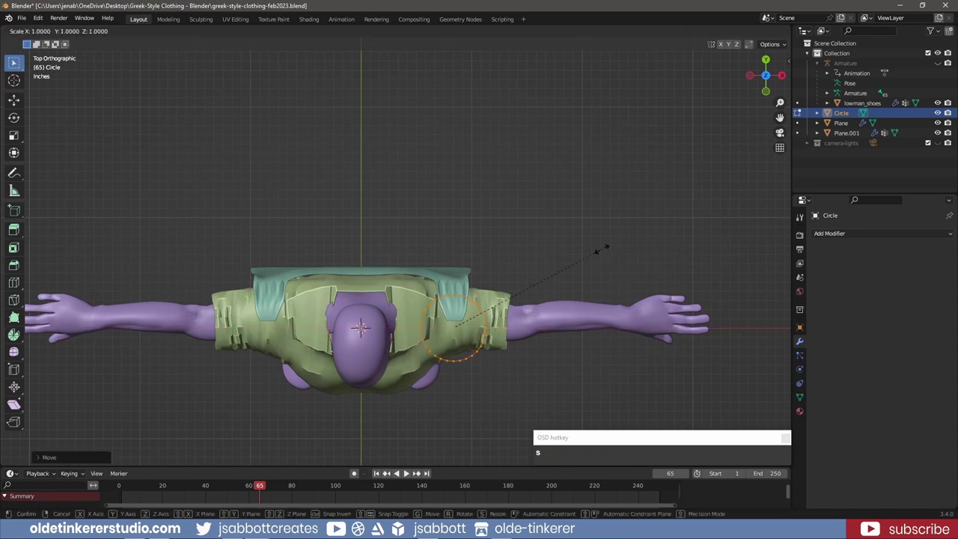
left_click(526, 255)
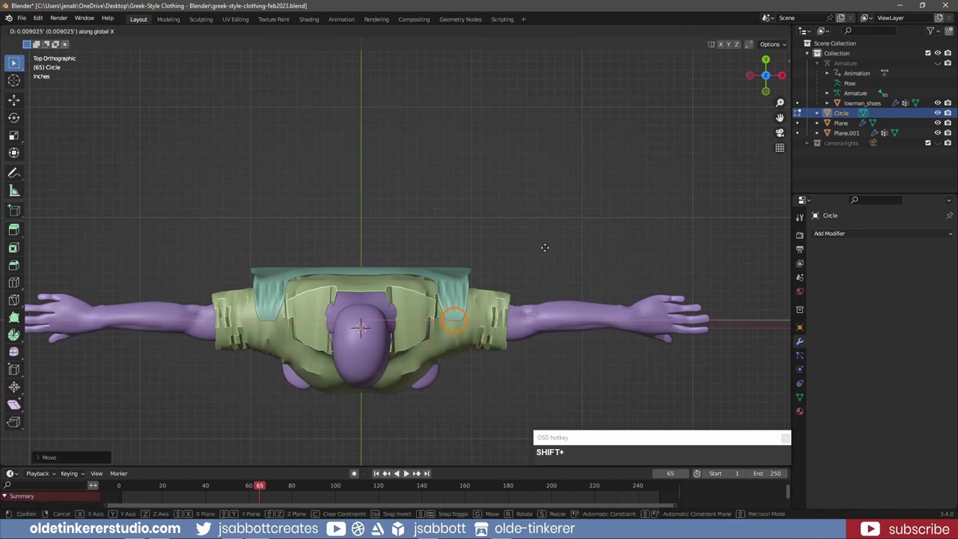
scroll(576, 302, "up", 3)
scroll(577, 302, "up", 3)
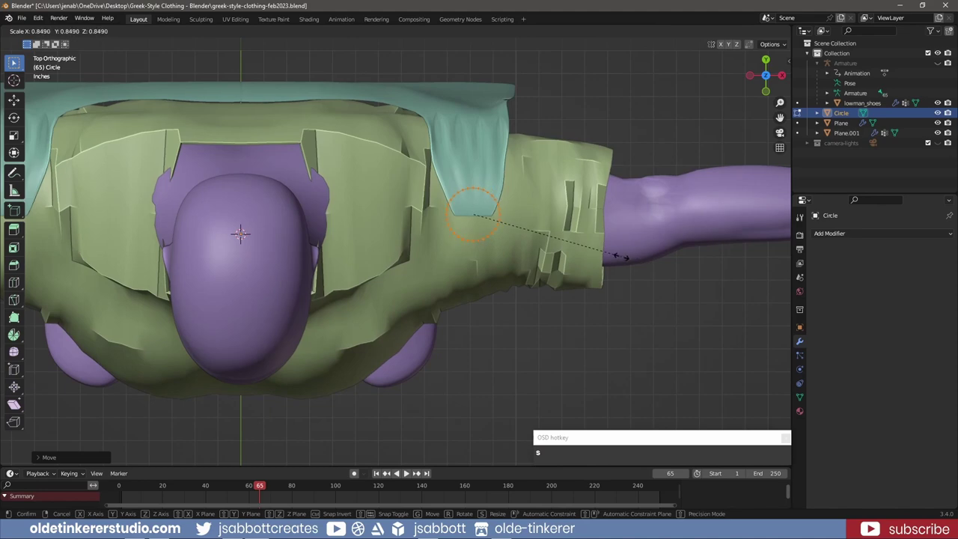
Fill the circle with a face and extrude it along Z into a short disc sitting on the strap
key("f")
key("3")
key("KP_1")
key("shift+d")
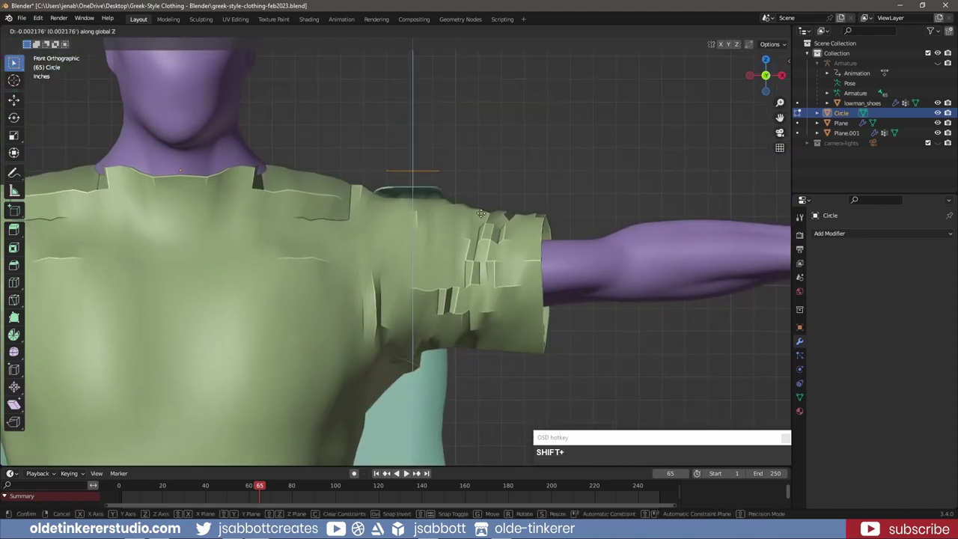
key("z")
left_click(474, 326)
middle_click_drag(475, 327, 567, 152)
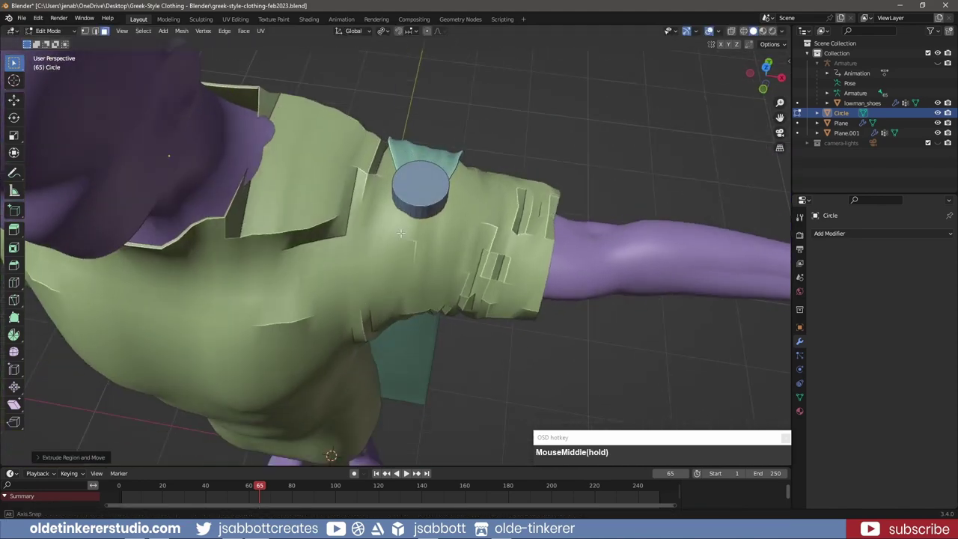
left_click(567, 152)
Inset the disc's top face and raise the inner face slightly along Z to give the brooch a sloped rim
scroll(567, 152, "up", 3)
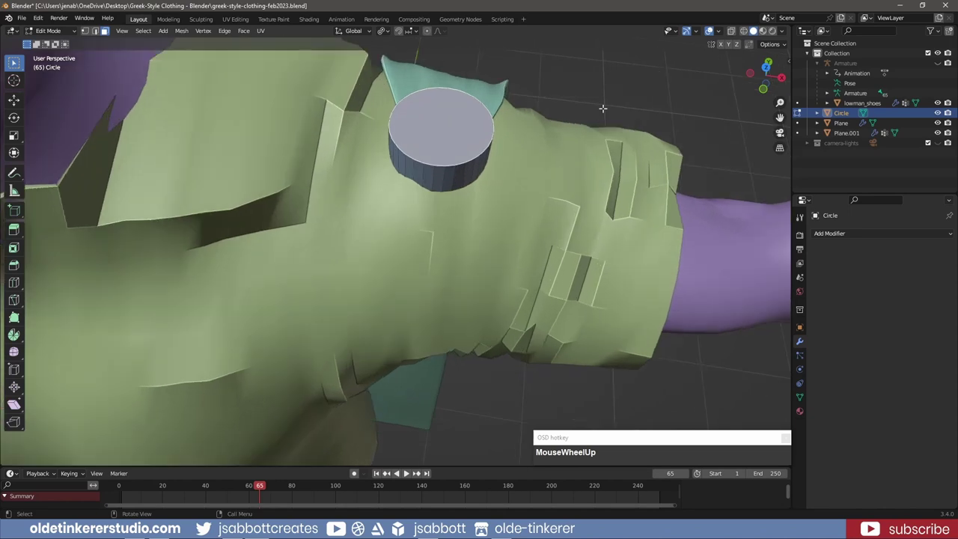
key("i")
key("shift")
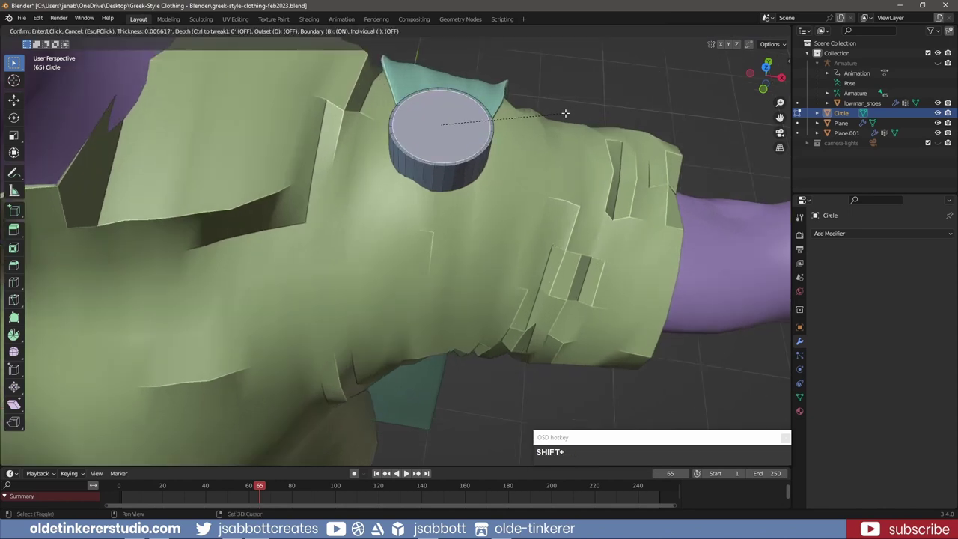
left_click(508, 122)
key("g")
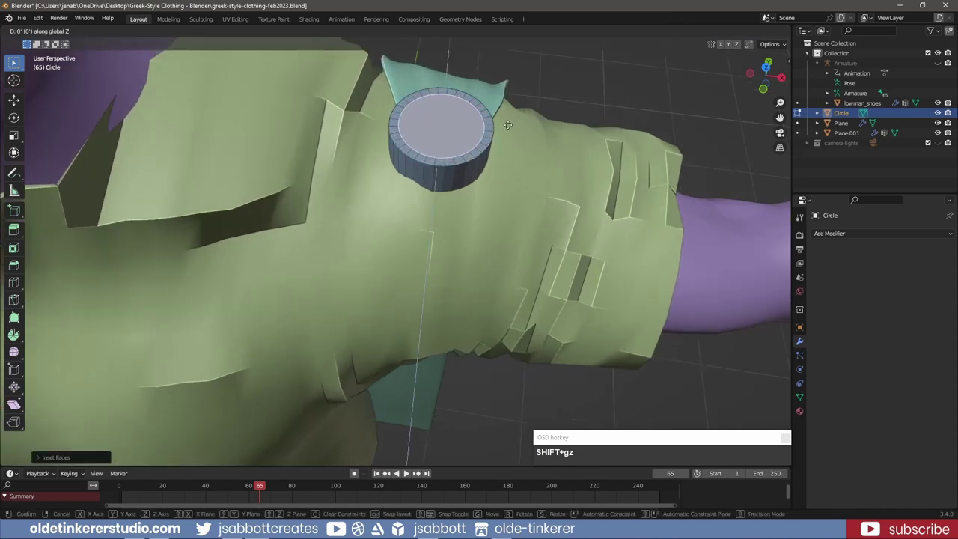
key("z")
left_click(509, 120)
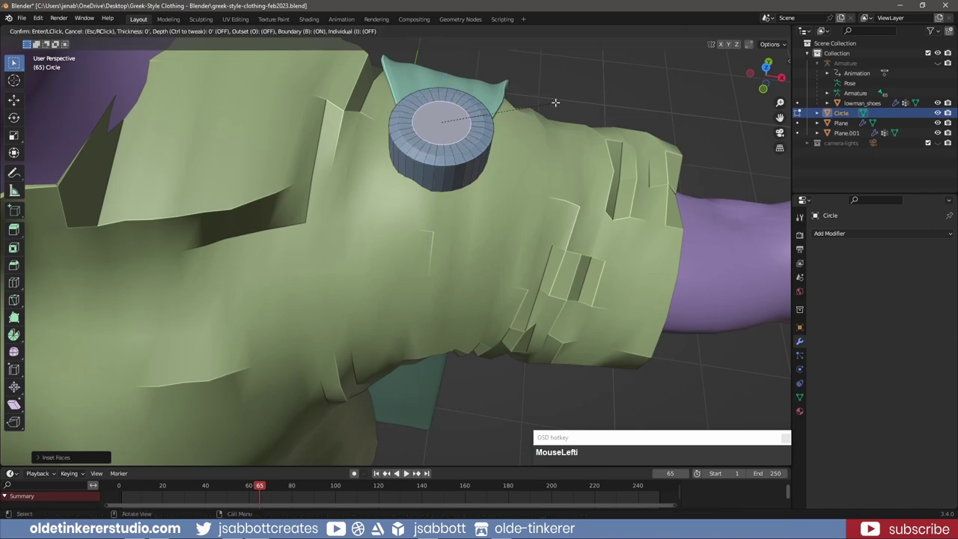
Inset a narrow ring around the brooch's central face and extrude that ring down along Z into a groove
middle_click_drag(510, 112, 461, 271, "shift")
left_click(410, 172, "alt")
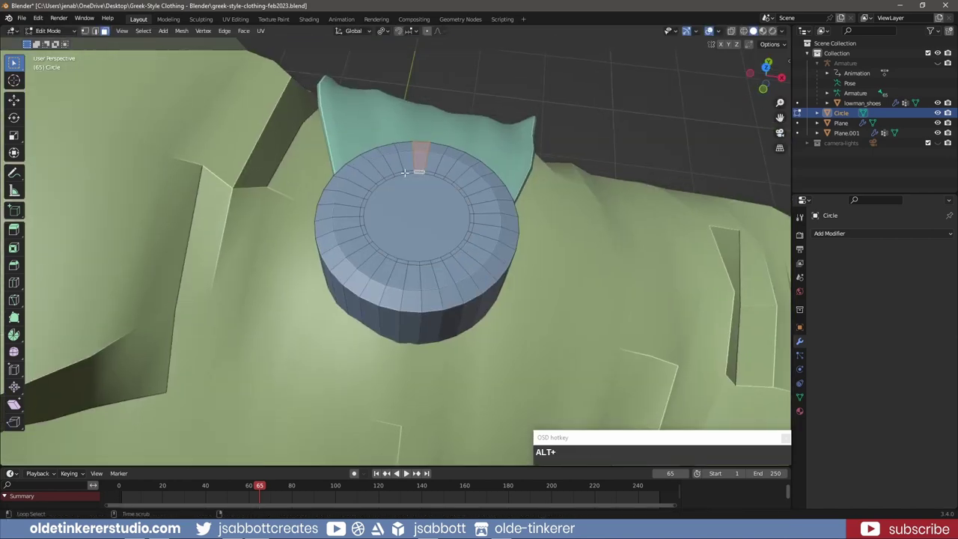
left_click(411, 172, "alt")
key("e")
key("z")
key("z")
key("Escape")
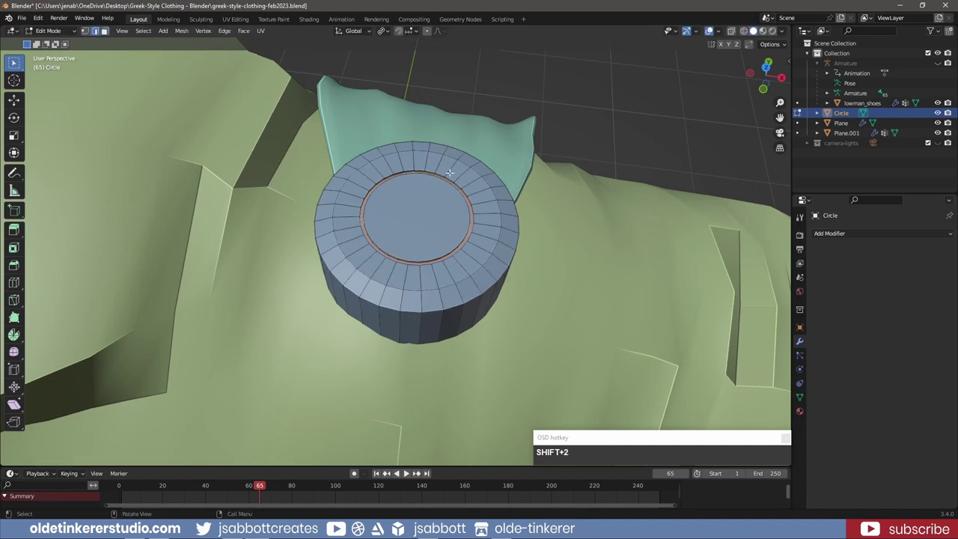
Slightly bevel the edge loops of the brooch's outer rim, sloped top and groove, and return to Object Mode
left_click(443, 178, "alt+shift")
key("ctrl+b")
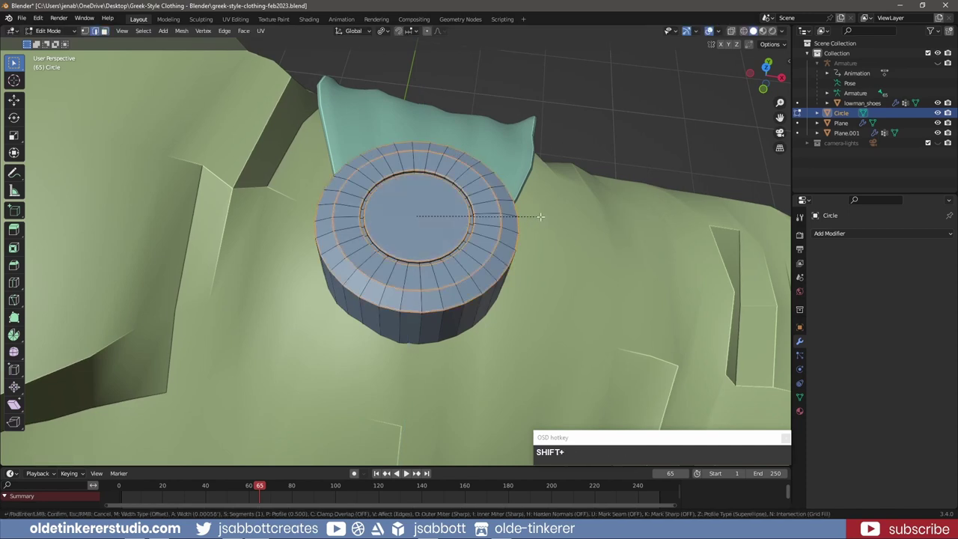
left_click(530, 220)
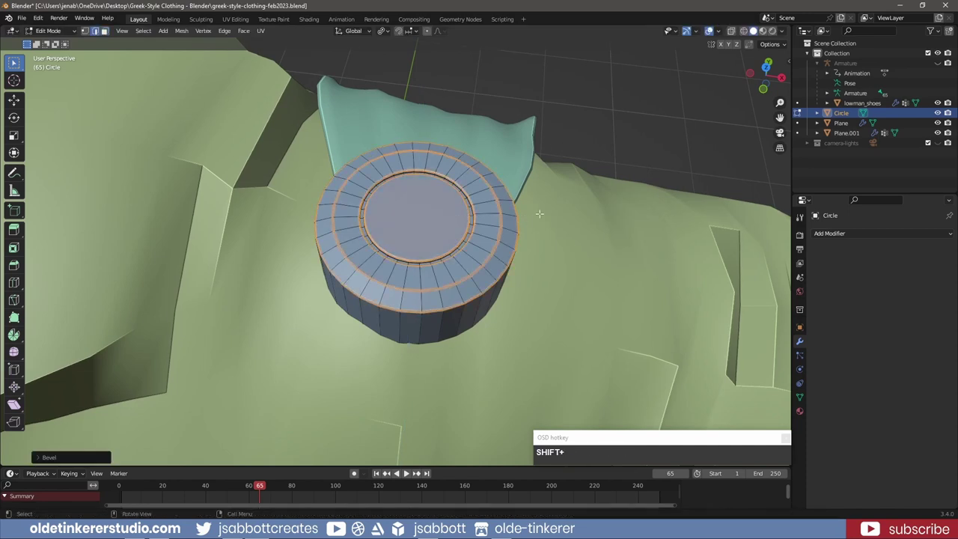
key("Tab")
Apply Shade Auto Smooth to the brooch and set its origin to the 3D cursor
right_click(430, 220)
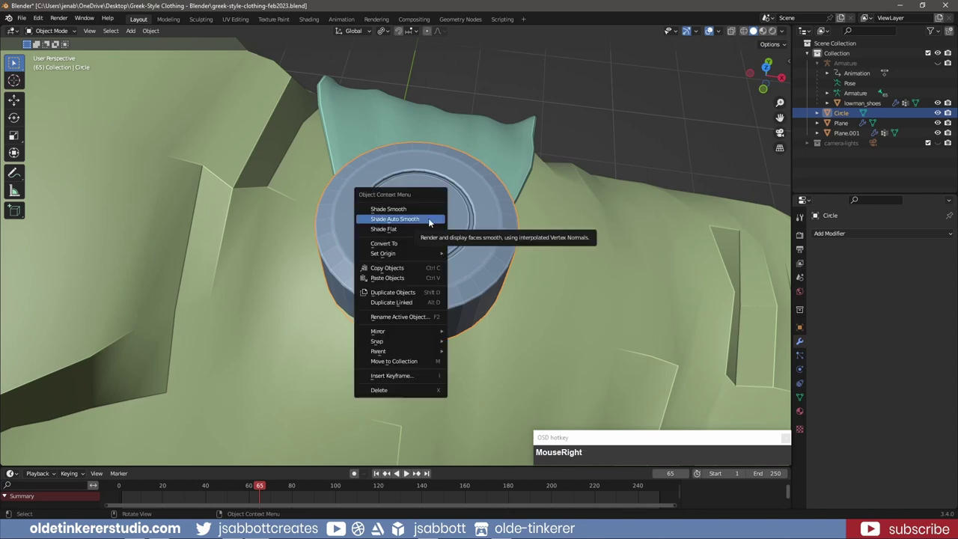
left_click(429, 218)
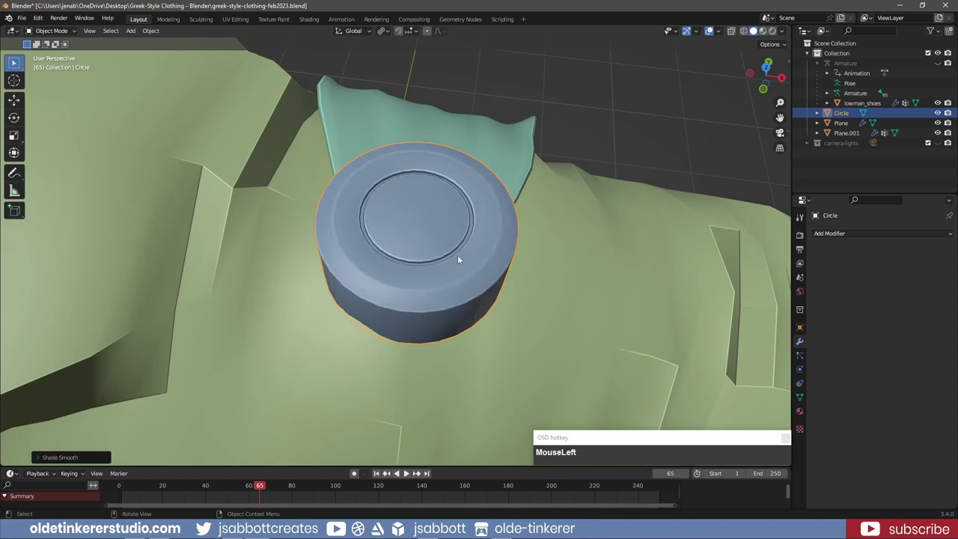
right_click(406, 237)
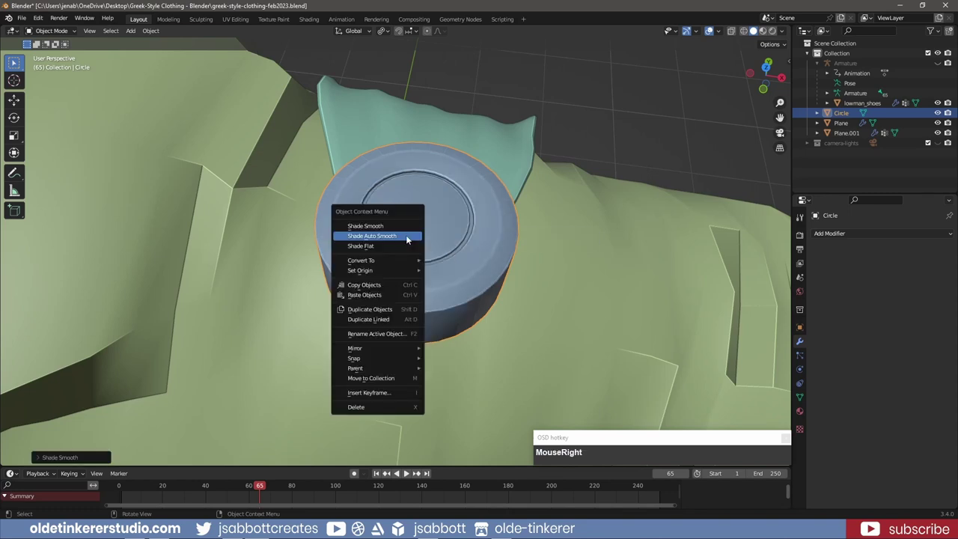
mouse_move(406, 259)
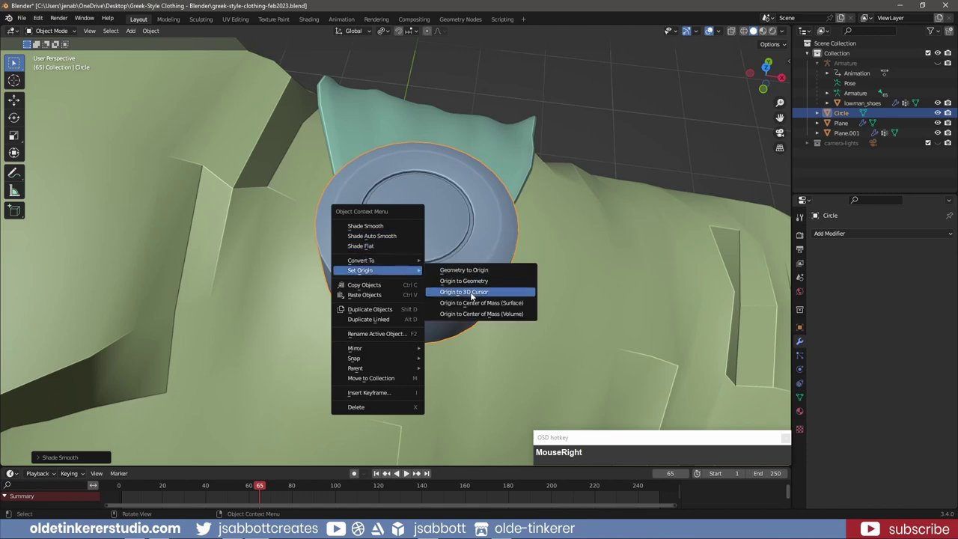
left_click(468, 294)
Add a Mirror modifier on the X axis to place a matching brooch on the other shoulder, and collapse its settings
scroll(574, 307, "down", 2)
key("KP_1")
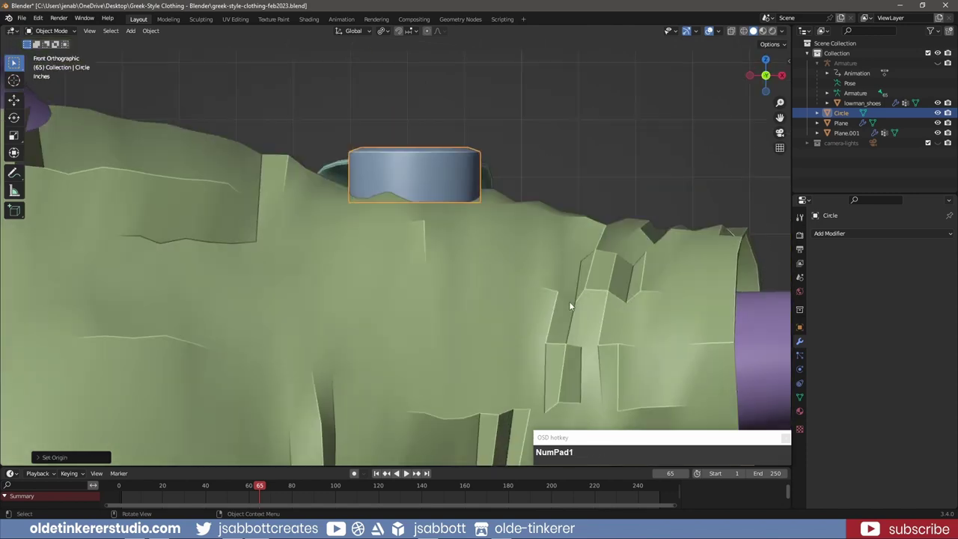
scroll(567, 300, "down", 1)
scroll(449, 277, "down", 2)
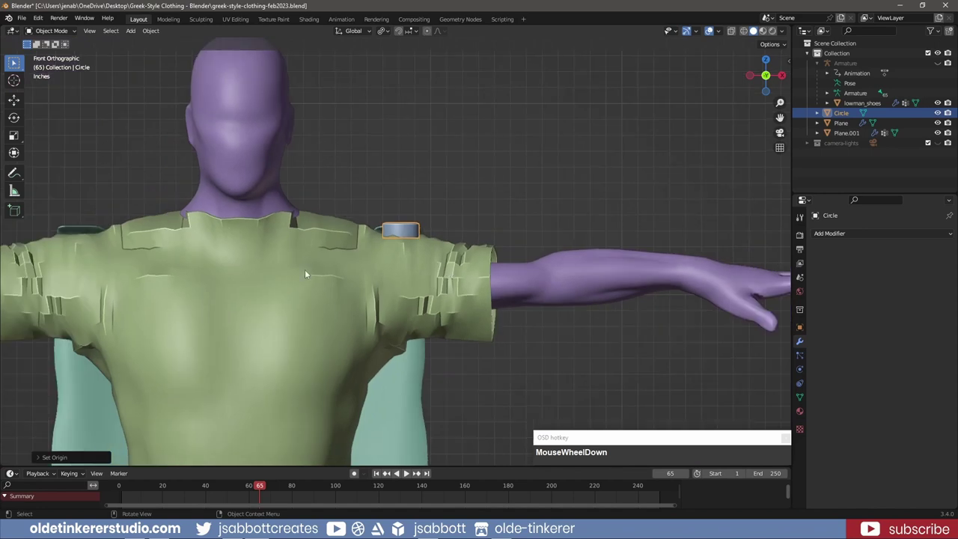
middle_click_drag(310, 272, 442, 254, "shift")
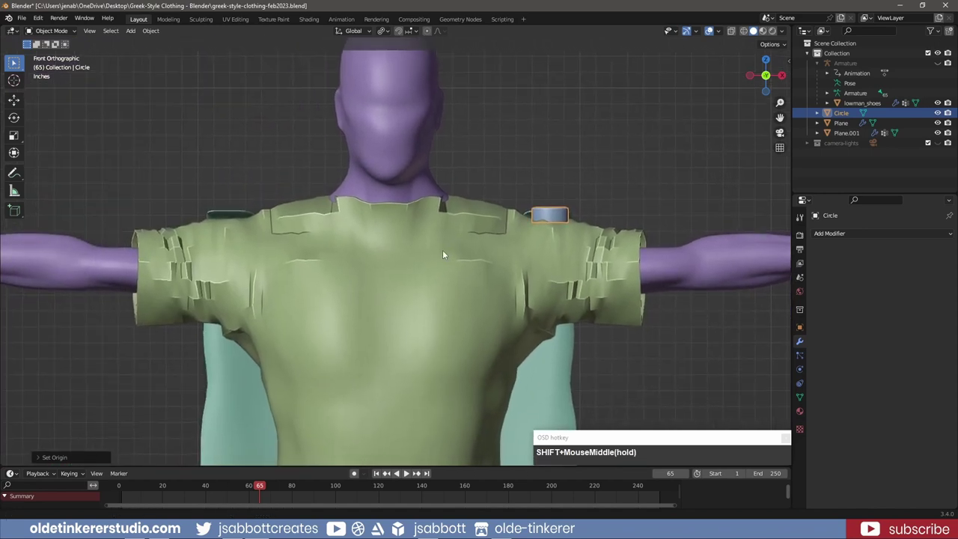
left_click(862, 234)
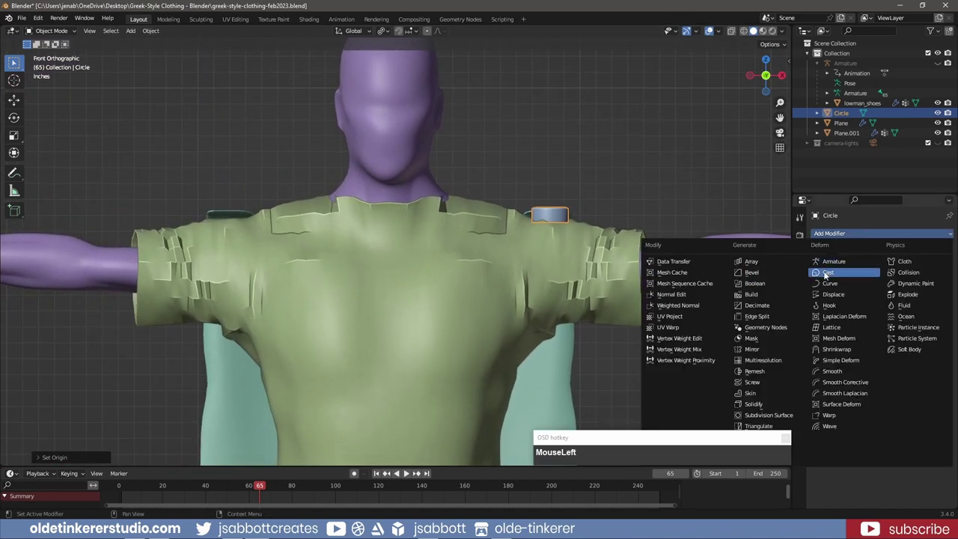
left_click(762, 349)
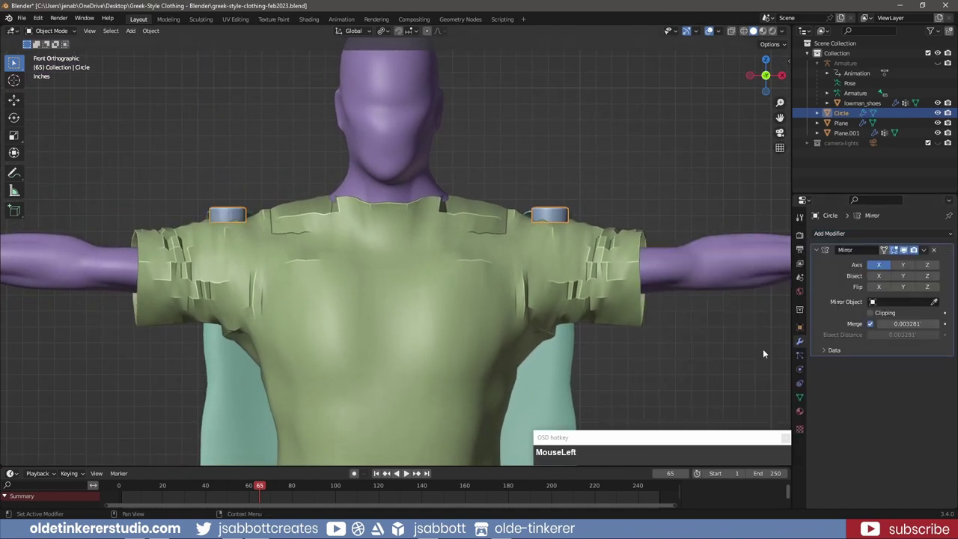
left_click(818, 251)
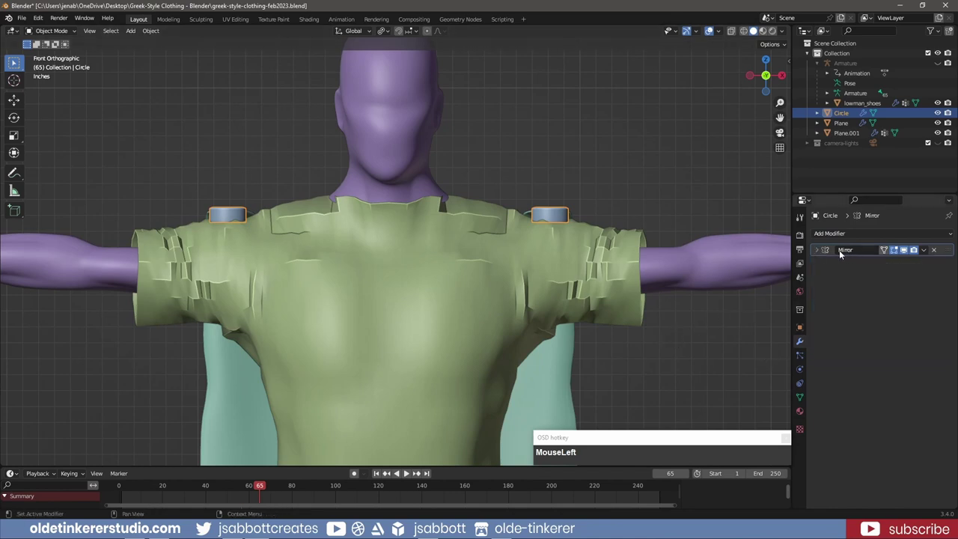
Apply the Mirror modifier on the shoulder brooch
key("ctrl+a")
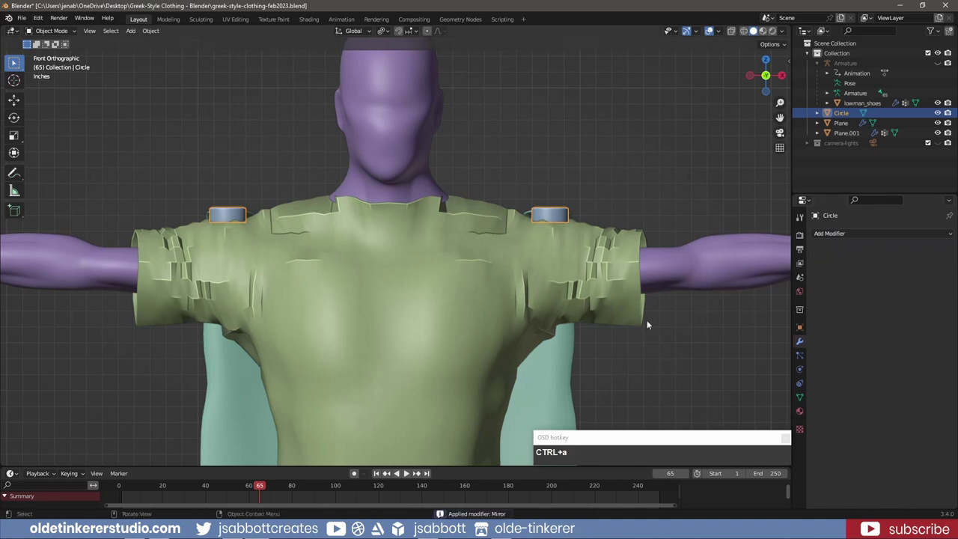
scroll(646, 329, "down", 3)
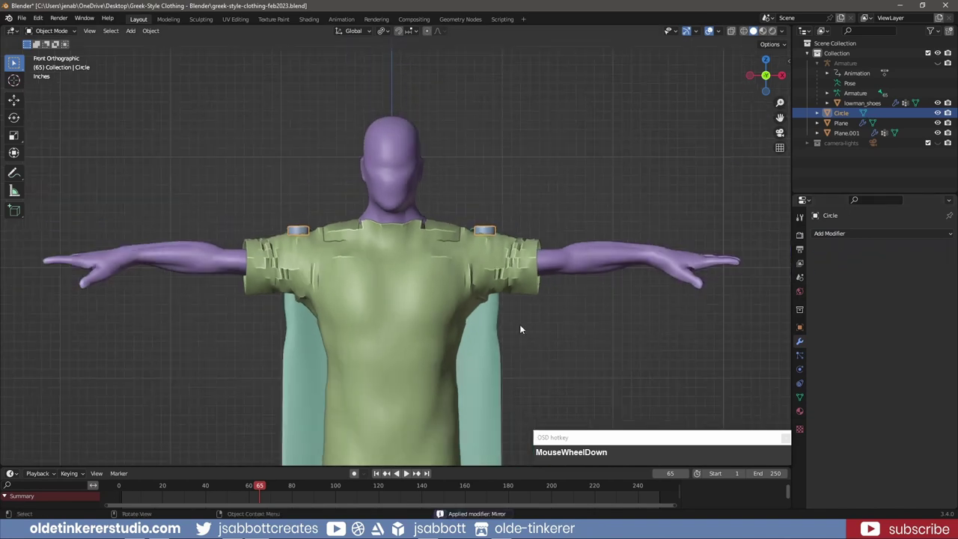
Toggle the viewport display of the tunic's Subdivision modifier and save the file
left_click(411, 324)
left_click(903, 263)
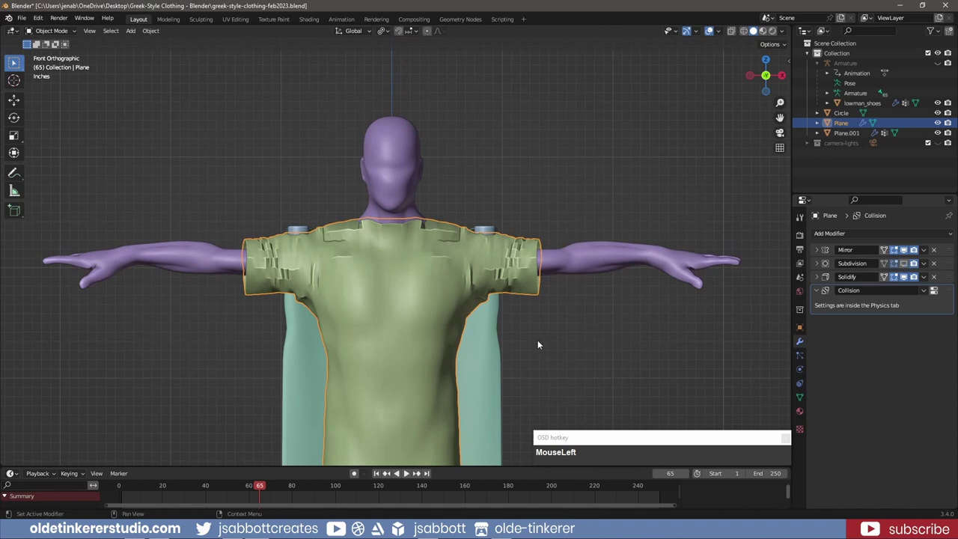
key("ctrl+s")
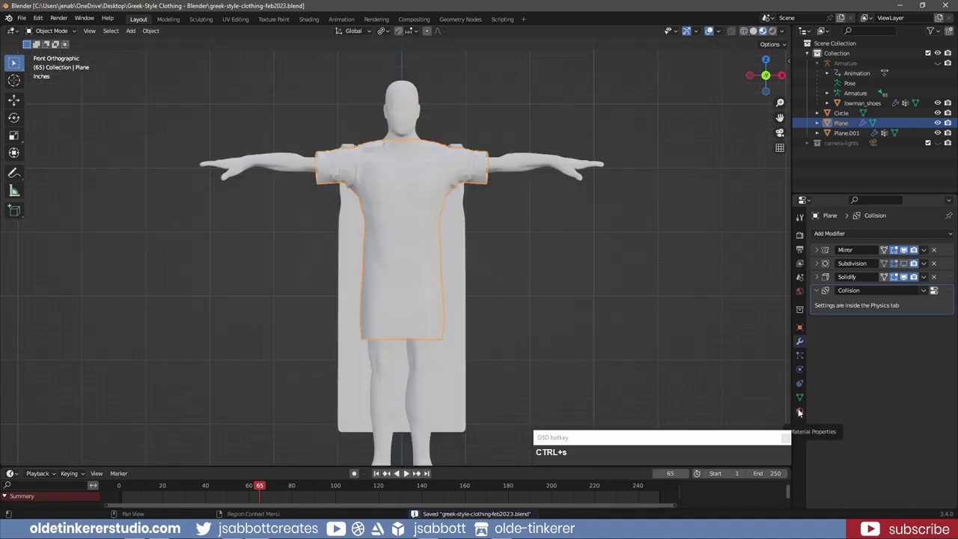
Create a new material on the tunic and name it base
left_click(799, 411)
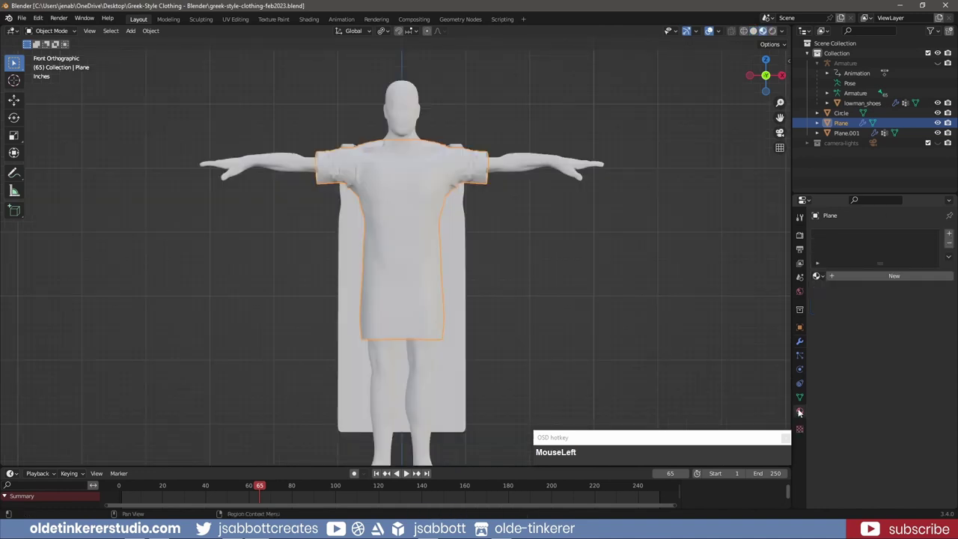
left_click(858, 275)
left_click(864, 275)
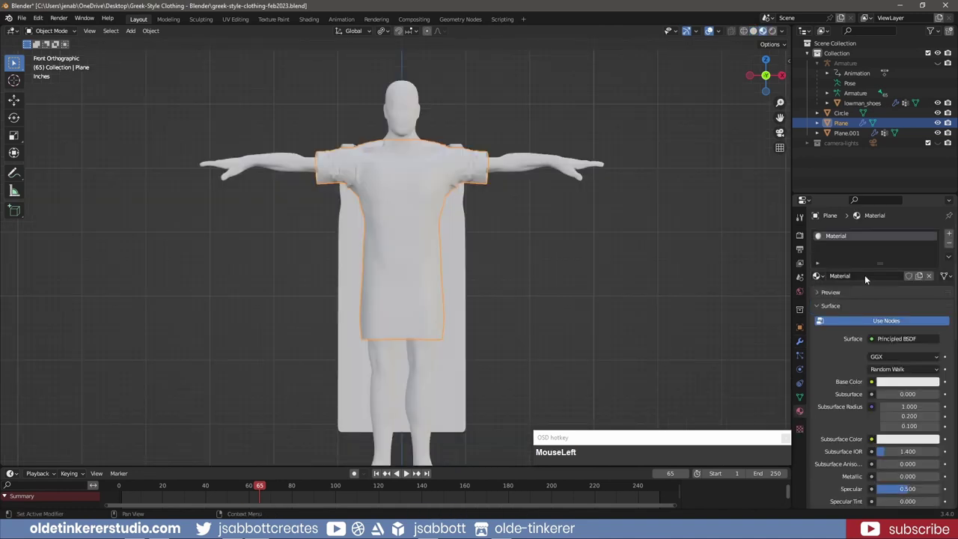
type("main")
key("Return")
left_click(864, 275)
key("Return")
Darken the base material's Base Color slightly to a light grey and set its Roughness to 1
scroll(922, 350, "down", 2)
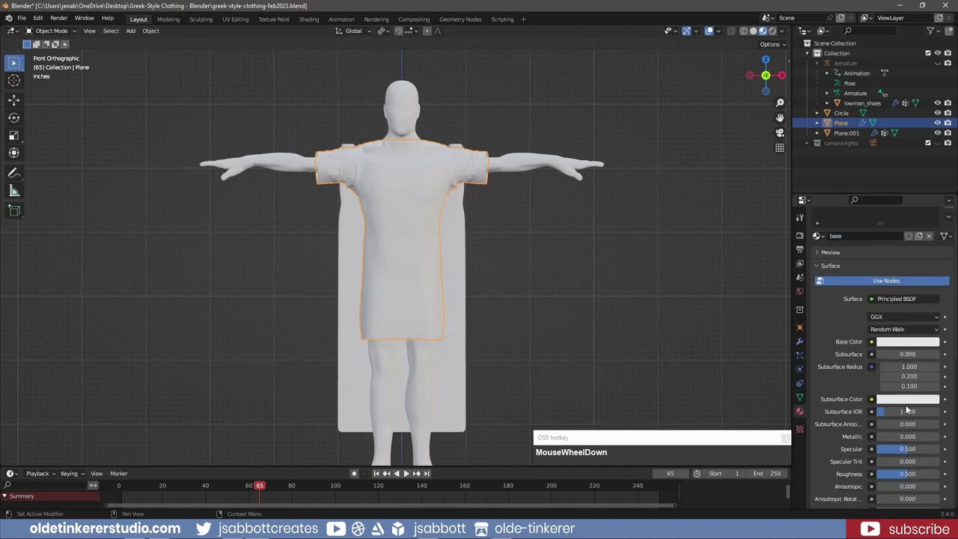
left_click(909, 346)
left_click_drag(931, 206, 931, 209)
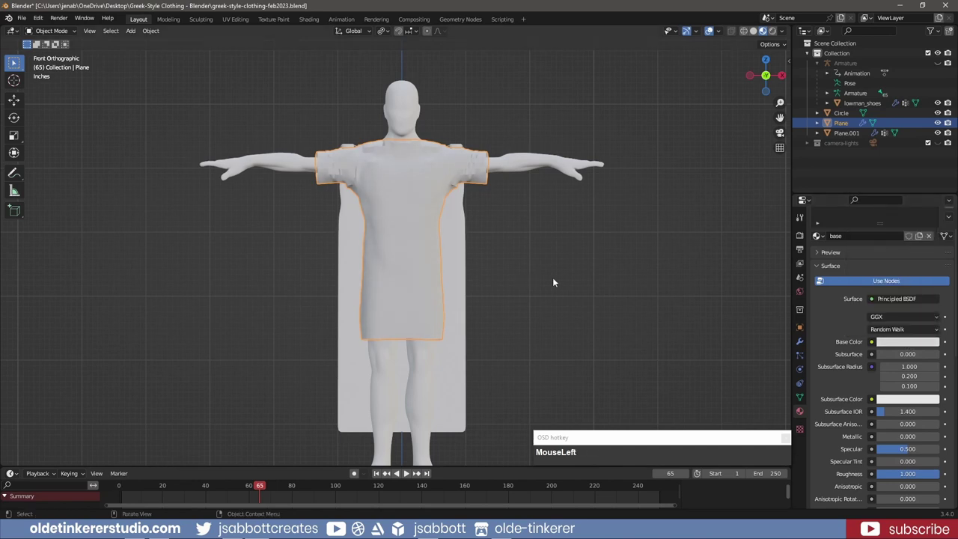
Select the lowest face loops around the tunic's bottom hem in Edit Mode
key("Tab")
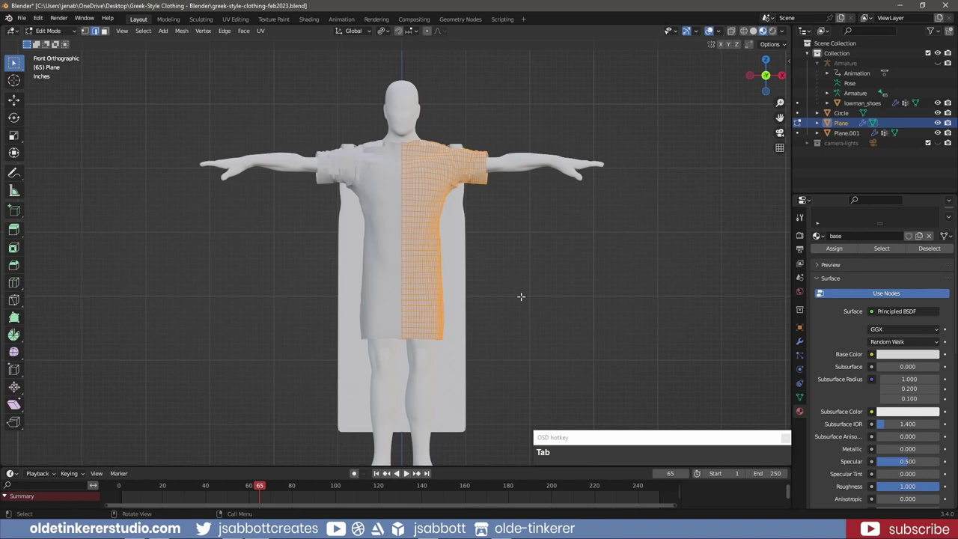
scroll(499, 333, "up", 3)
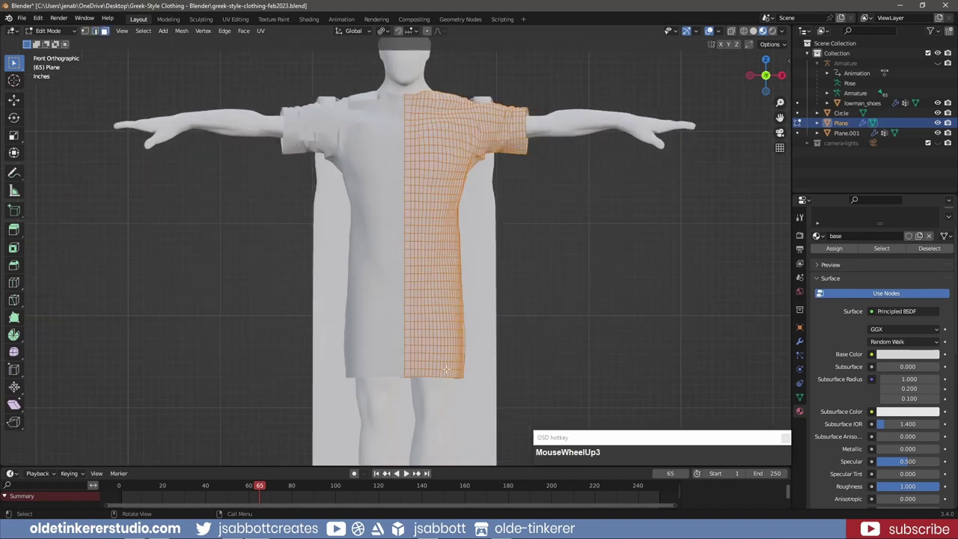
left_click(495, 359)
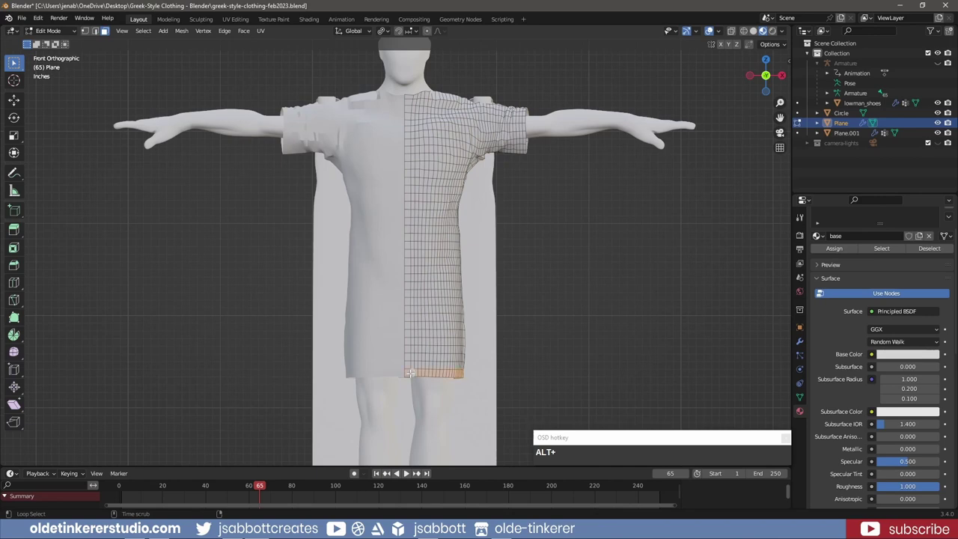
middle_click_drag(507, 311, 508, 284)
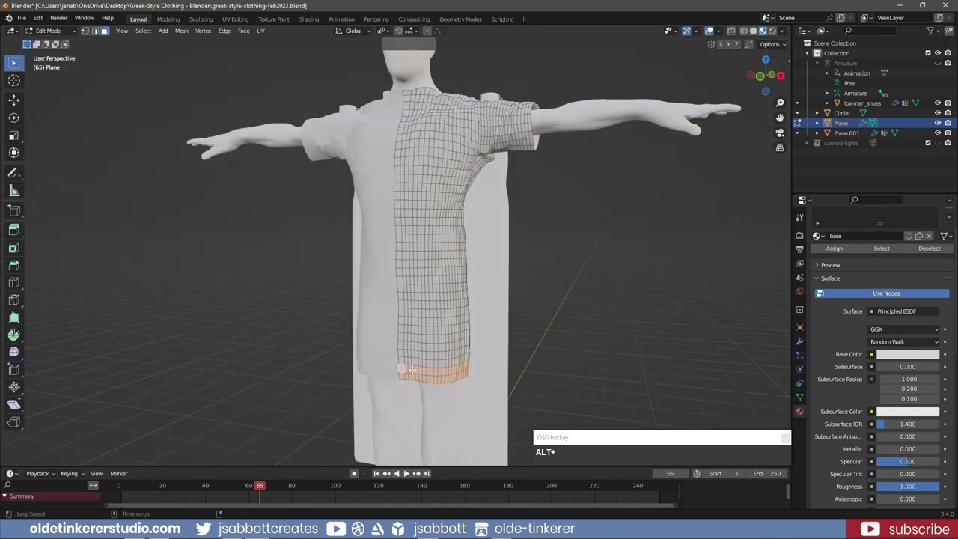
left_click(404, 364, "alt+shift")
scroll(860, 247, "up", 2)
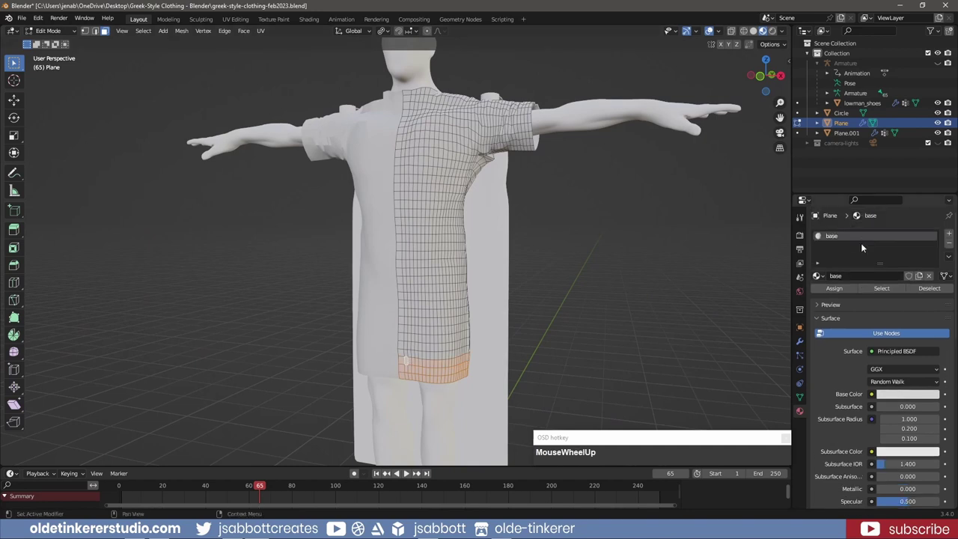
Add a second material slot to the tunic with a new material named trim
left_click(949, 233)
left_click(861, 294)
double_click(861, 295)
type("trim")
key("Return")
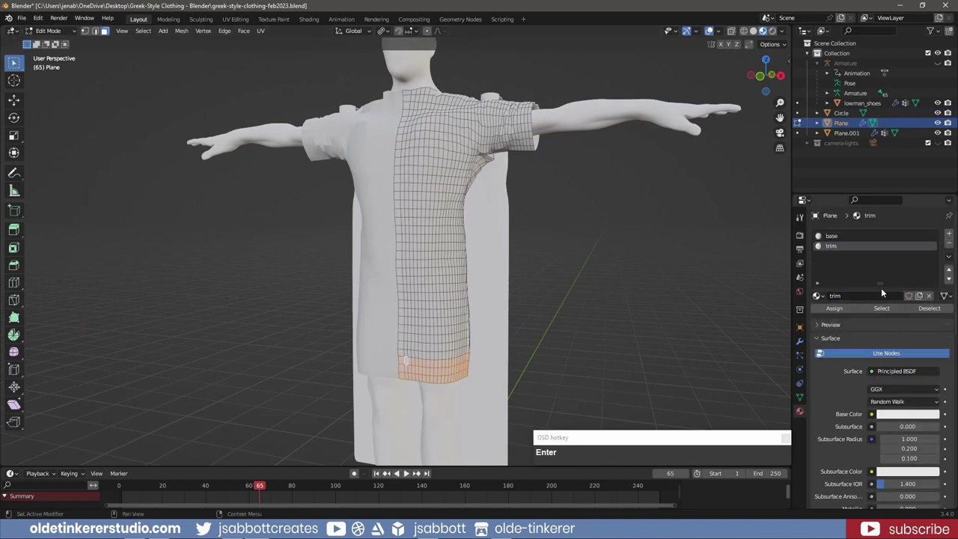
Assign the trim material to the selected hem faces and give it a muted light blue Base Color
left_click(843, 307)
left_click(904, 415)
left_click_drag(897, 310, 932, 297)
scroll(860, 374, "down", 3)
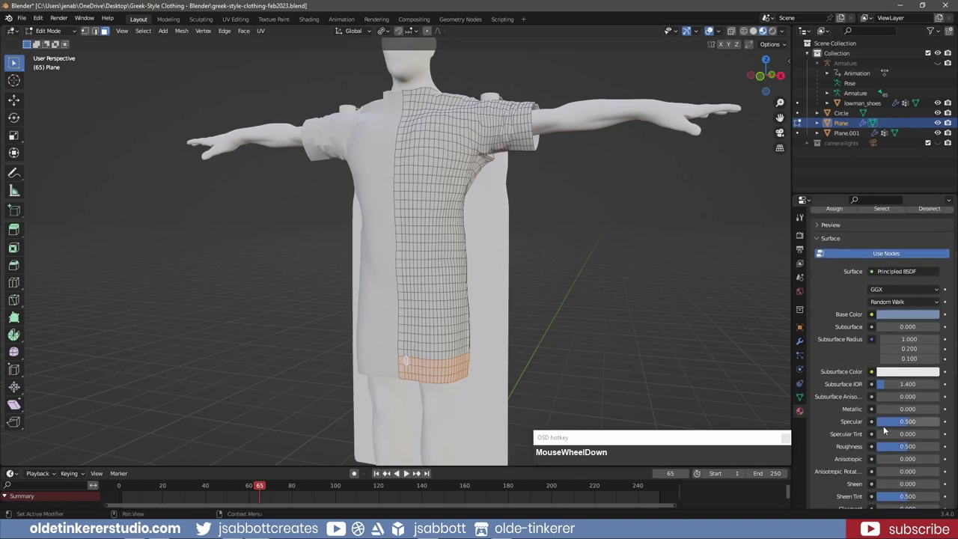
scroll(881, 368, "up", 3)
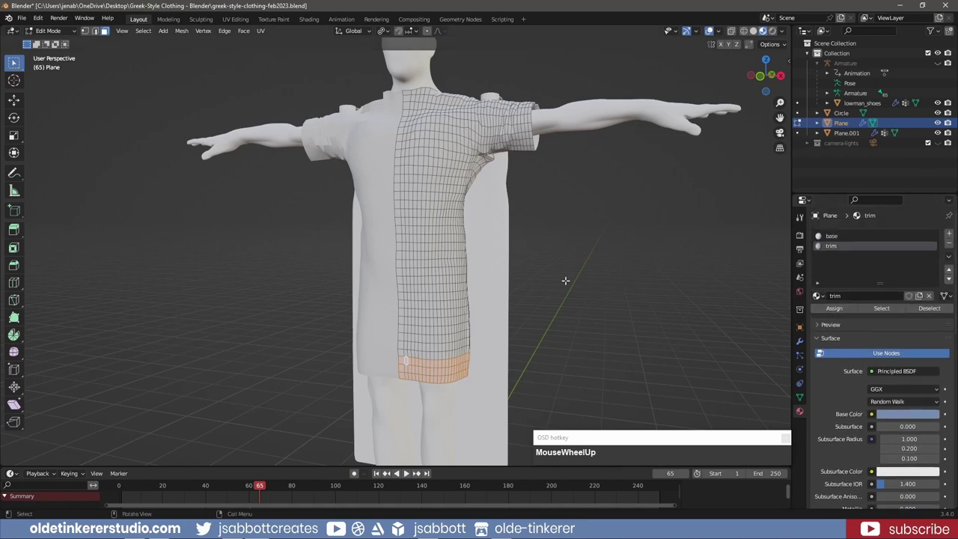
key("Tab")
key("Tab")
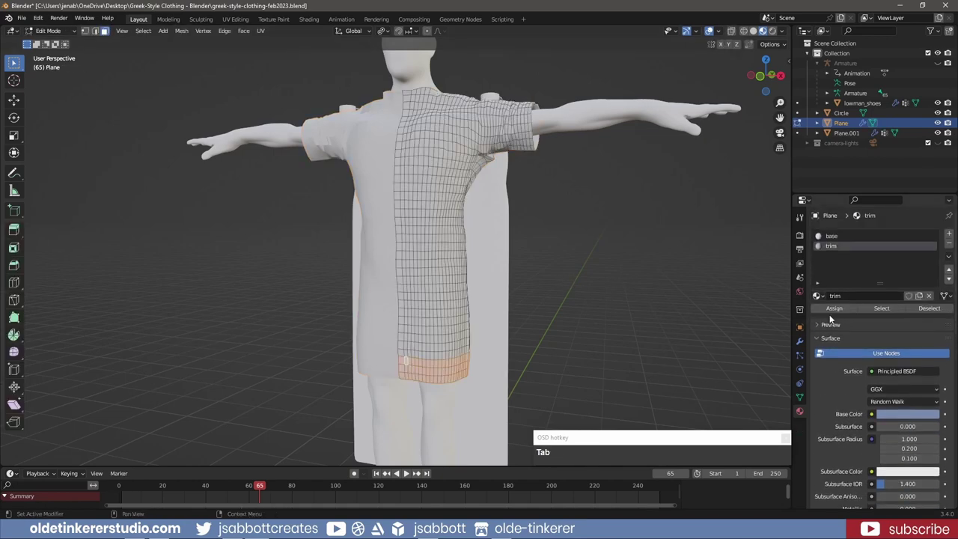
Hide the body mesh and assign the trim material to the faces around the tunic's neckline
left_click(565, 280)
middle_click_drag(565, 280, 426, 194)
scroll(427, 194, "up", 3)
left_click(395, 123, "alt")
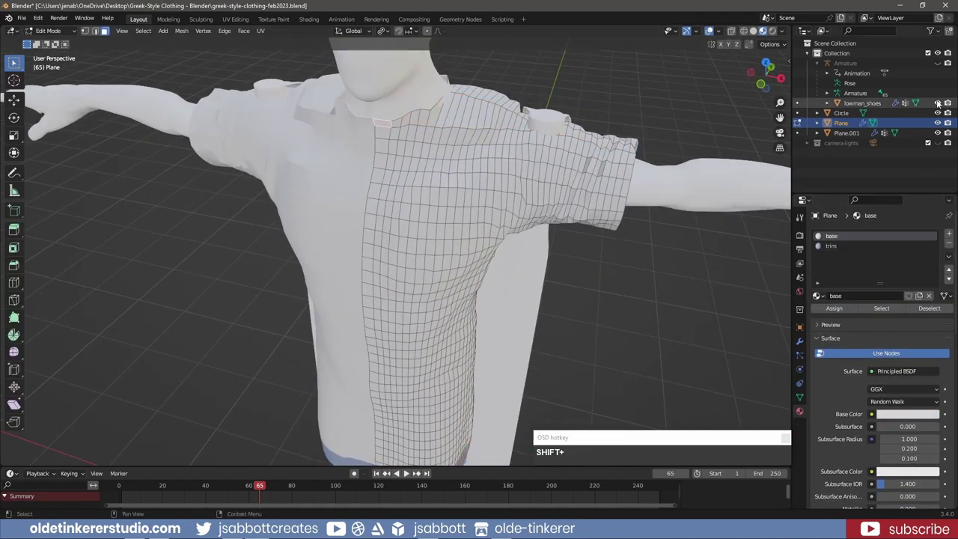
middle_click_drag(395, 123, 375, 136)
left_click(374, 136)
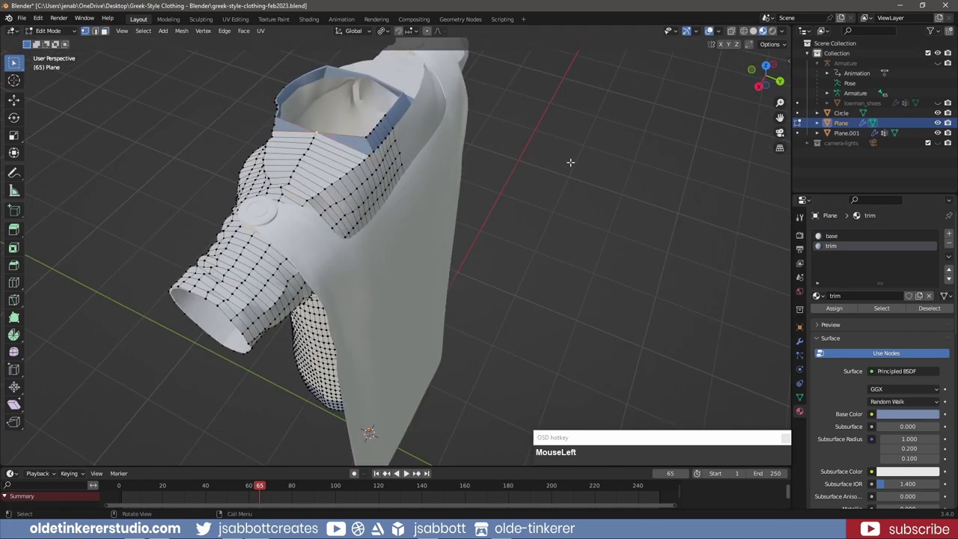
Assign the trim material to the face loop around the tunic's sleeve opening and return to Object Mode
key("Tab")
middle_click_drag(493, 181, 613, 147)
key("Tab")
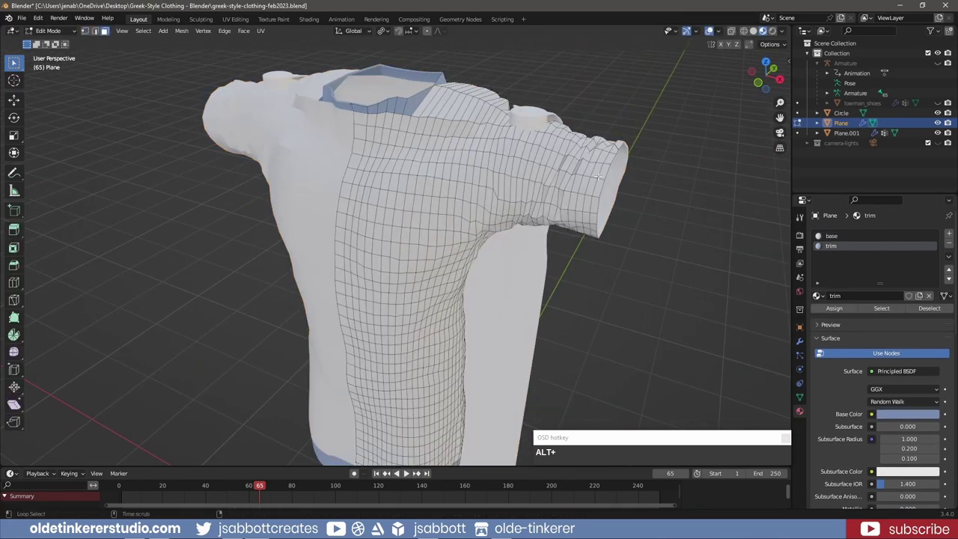
left_click(603, 171, "alt")
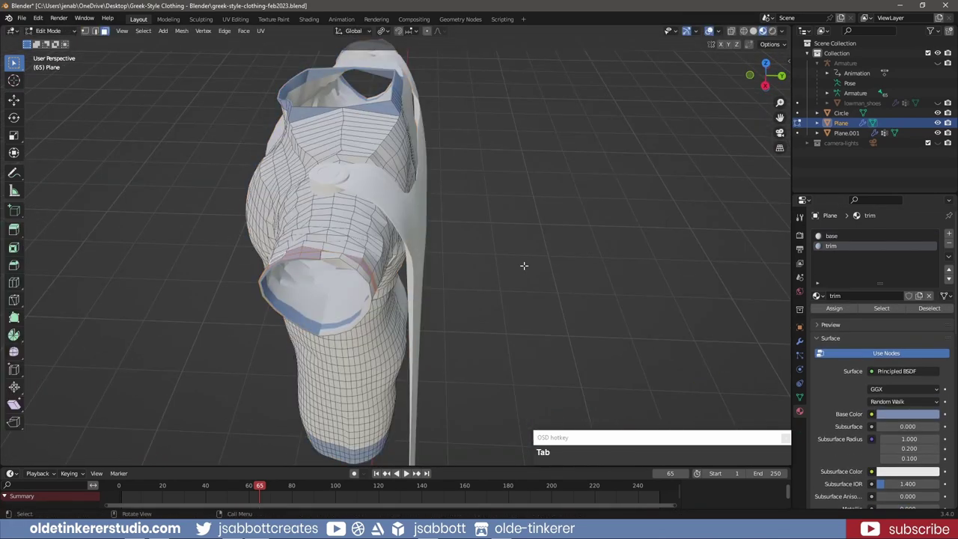
key("alt+a")
middle_click_drag(524, 266, 631, 229)
key("Tab")
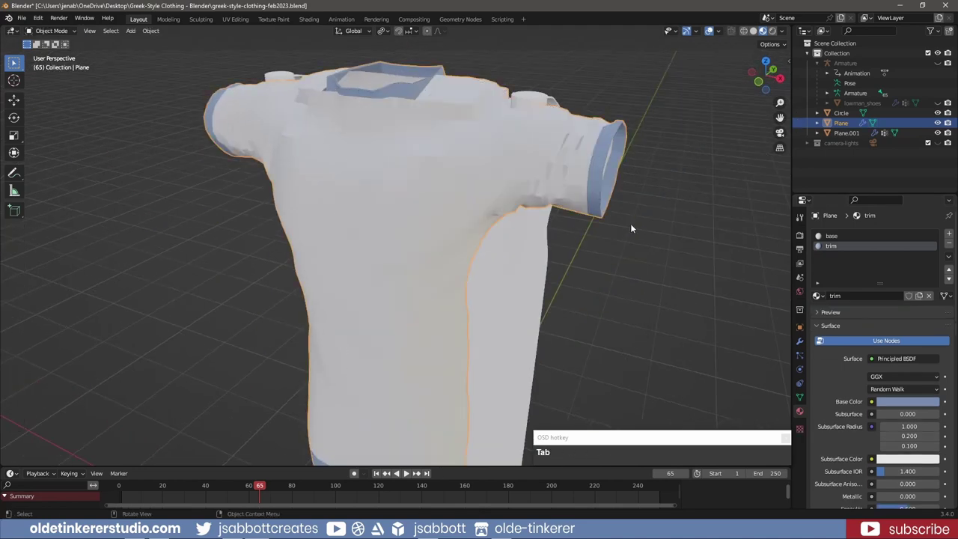
Give the back cloth the base material and assign trim to its bottom hem and a horizontal band higher up
scroll(631, 229, "down", 3)
left_click(459, 300)
key("Tab")
left_click(448, 322, "alt+shift")
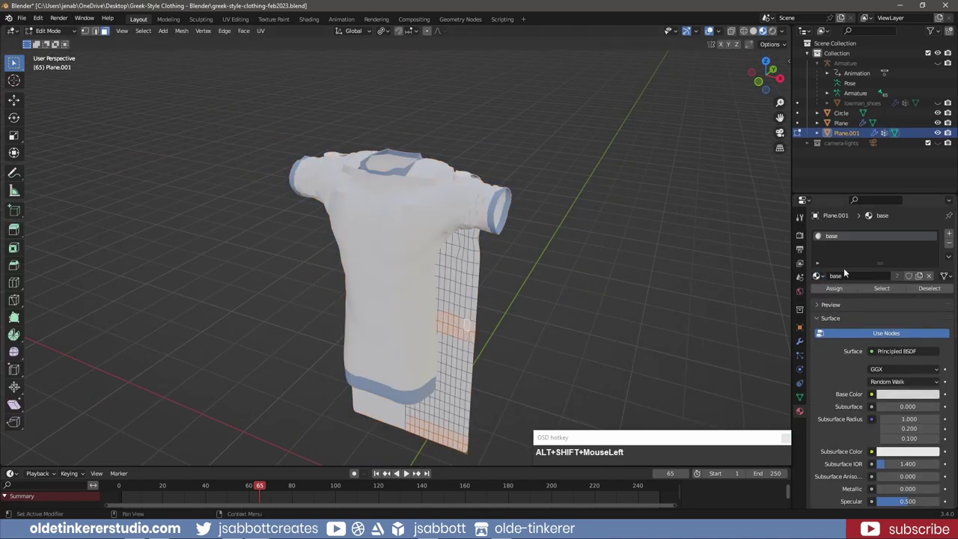
left_click(449, 329)
key("Tab")
Create a new material on the shoulder brooches and name it metal
left_click(841, 112)
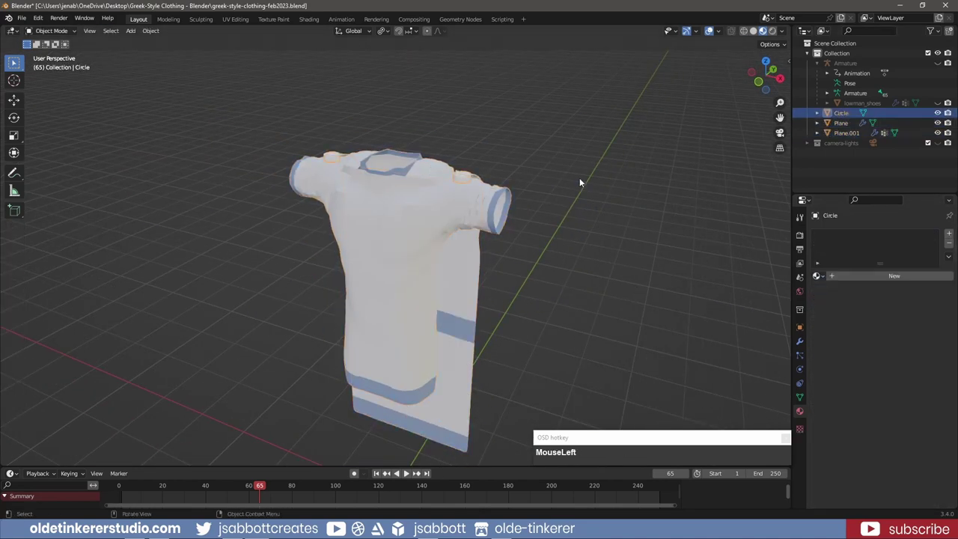
left_click(858, 276)
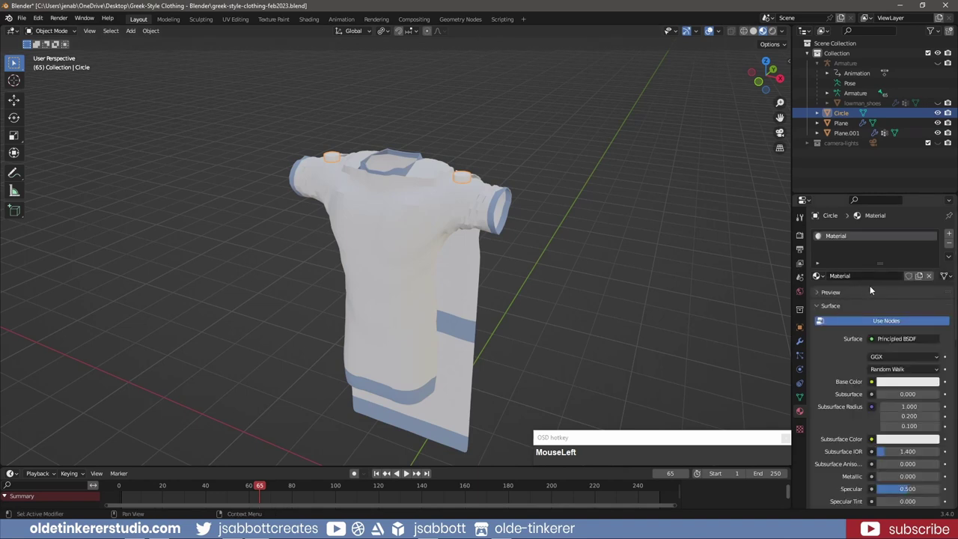
double_click(863, 276)
type("metal")
key("Return")
Set the metal material's Base Color to gold, with hue 0.101, saturation 0.78 and value about 0.6
left_click(908, 381)
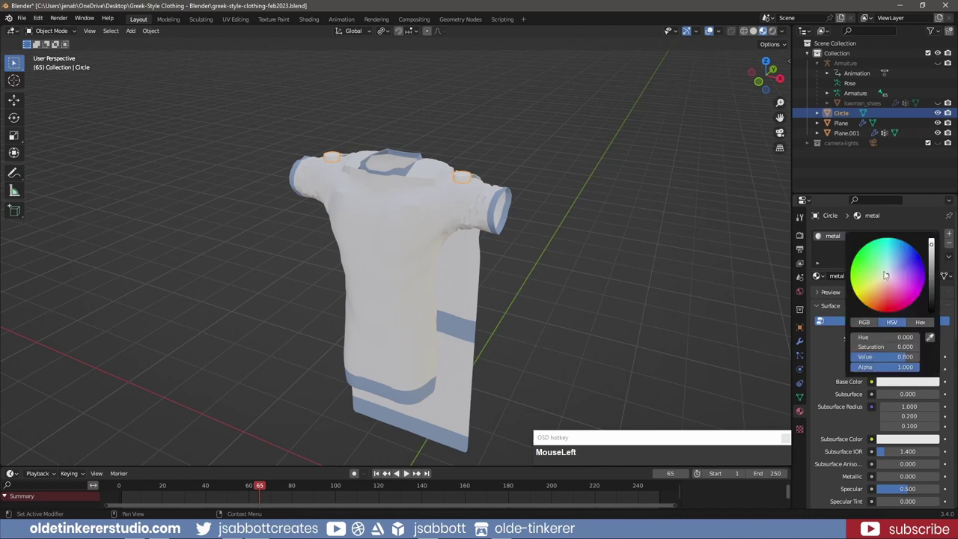
left_click_drag(886, 277, 874, 288)
left_click_drag(930, 242, 931, 252)
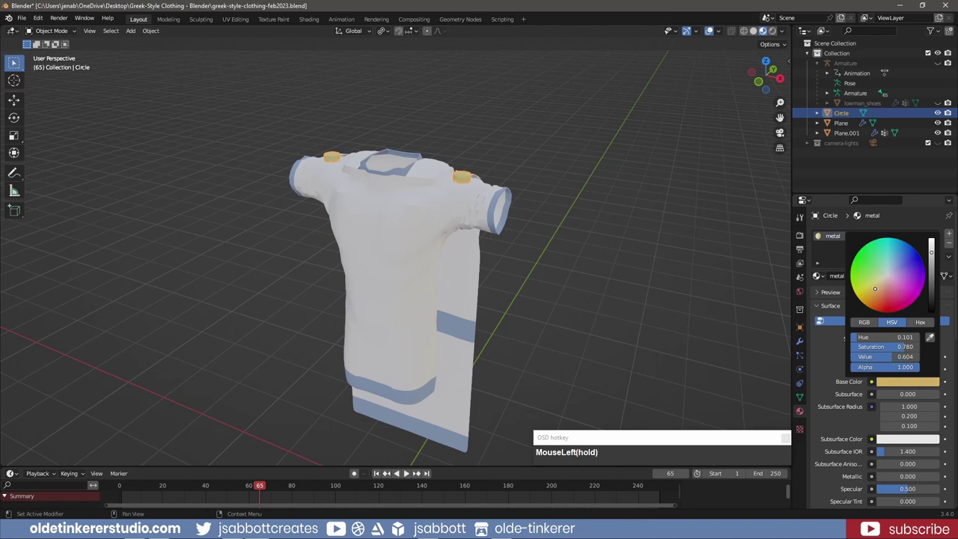
Set the metal material's Metallic to 1 and its Roughness to 0.75
scroll(898, 374, "down", 2)
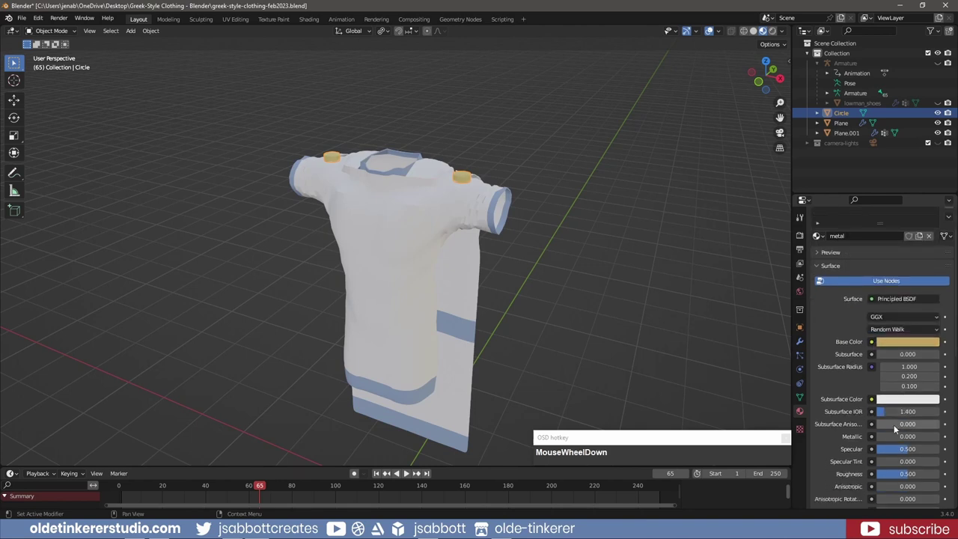
left_click(890, 436)
type("1")
key("Return")
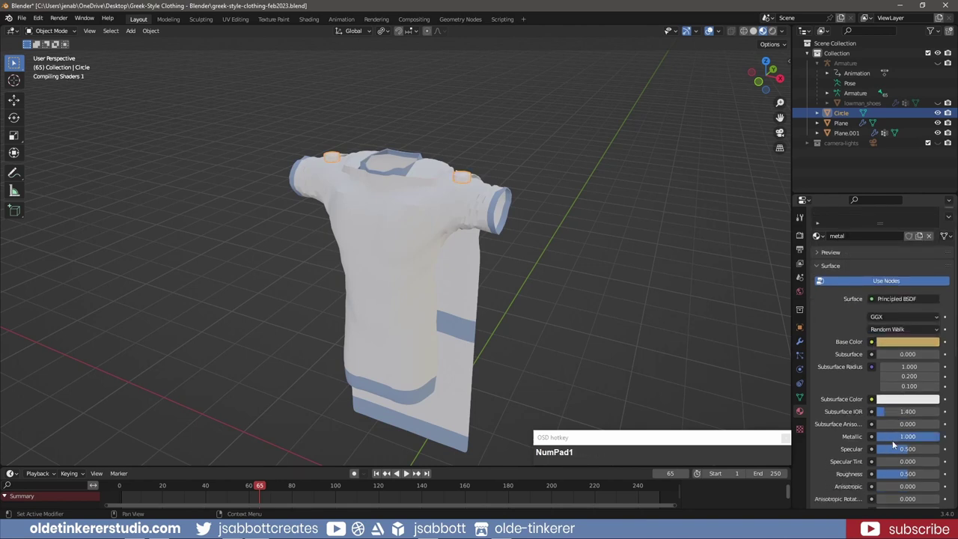
left_click(917, 474)
type(".75")
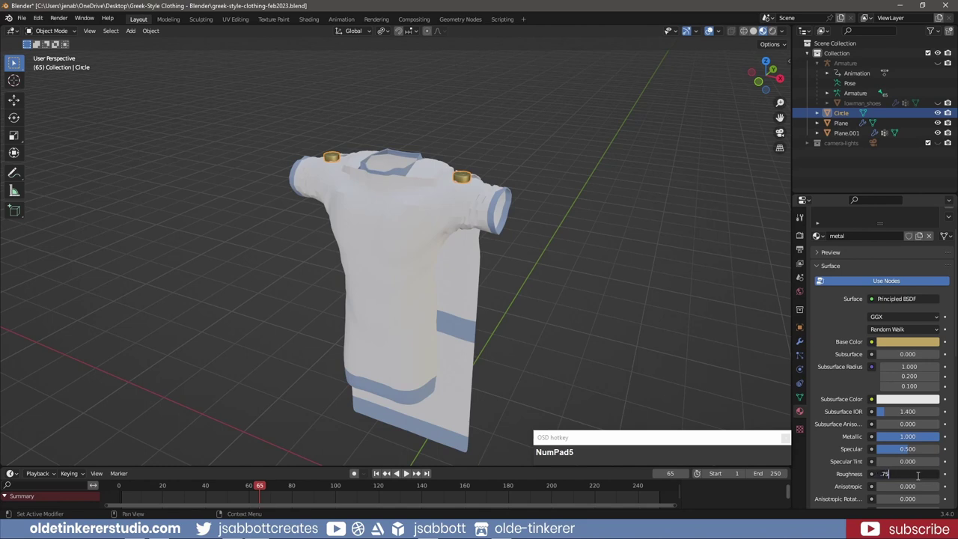
key("Return")
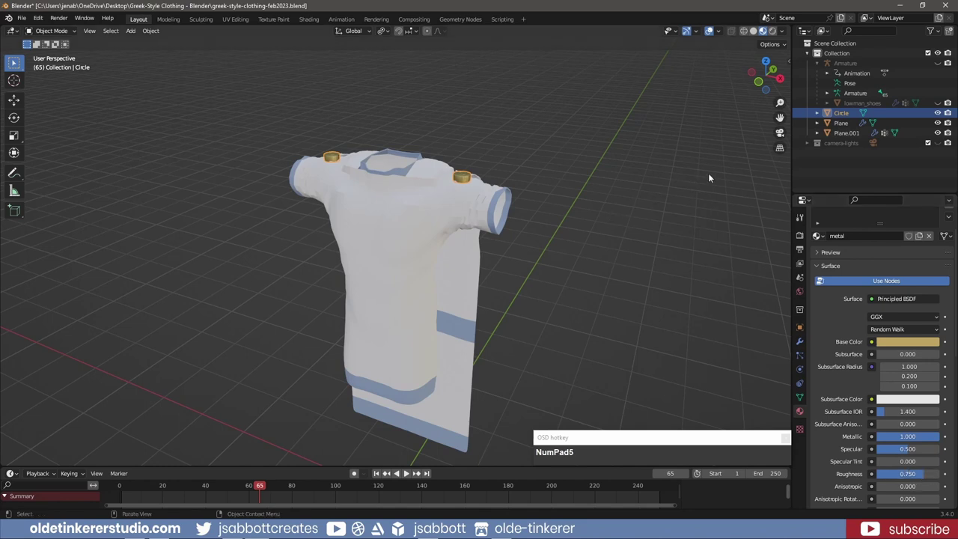
Unhide the body mesh and view the dressed figure from several angles
left_click(938, 103)
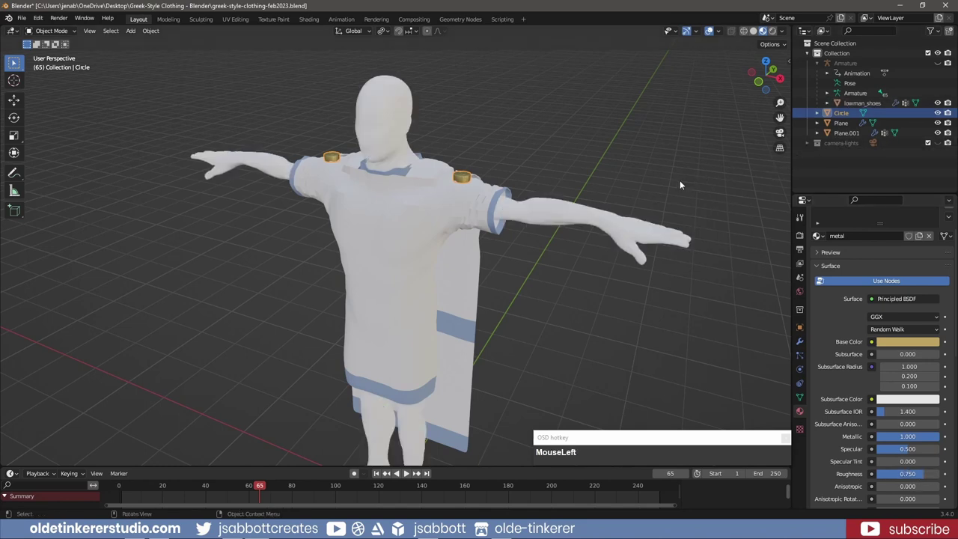
middle_click_drag(540, 102, 503, 93)
middle_click_drag(454, 93, 534, 94)
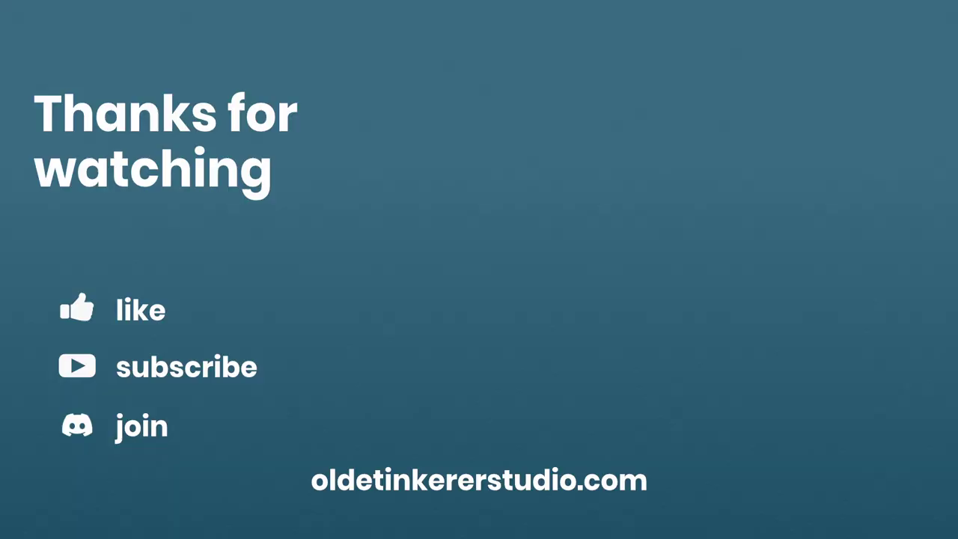